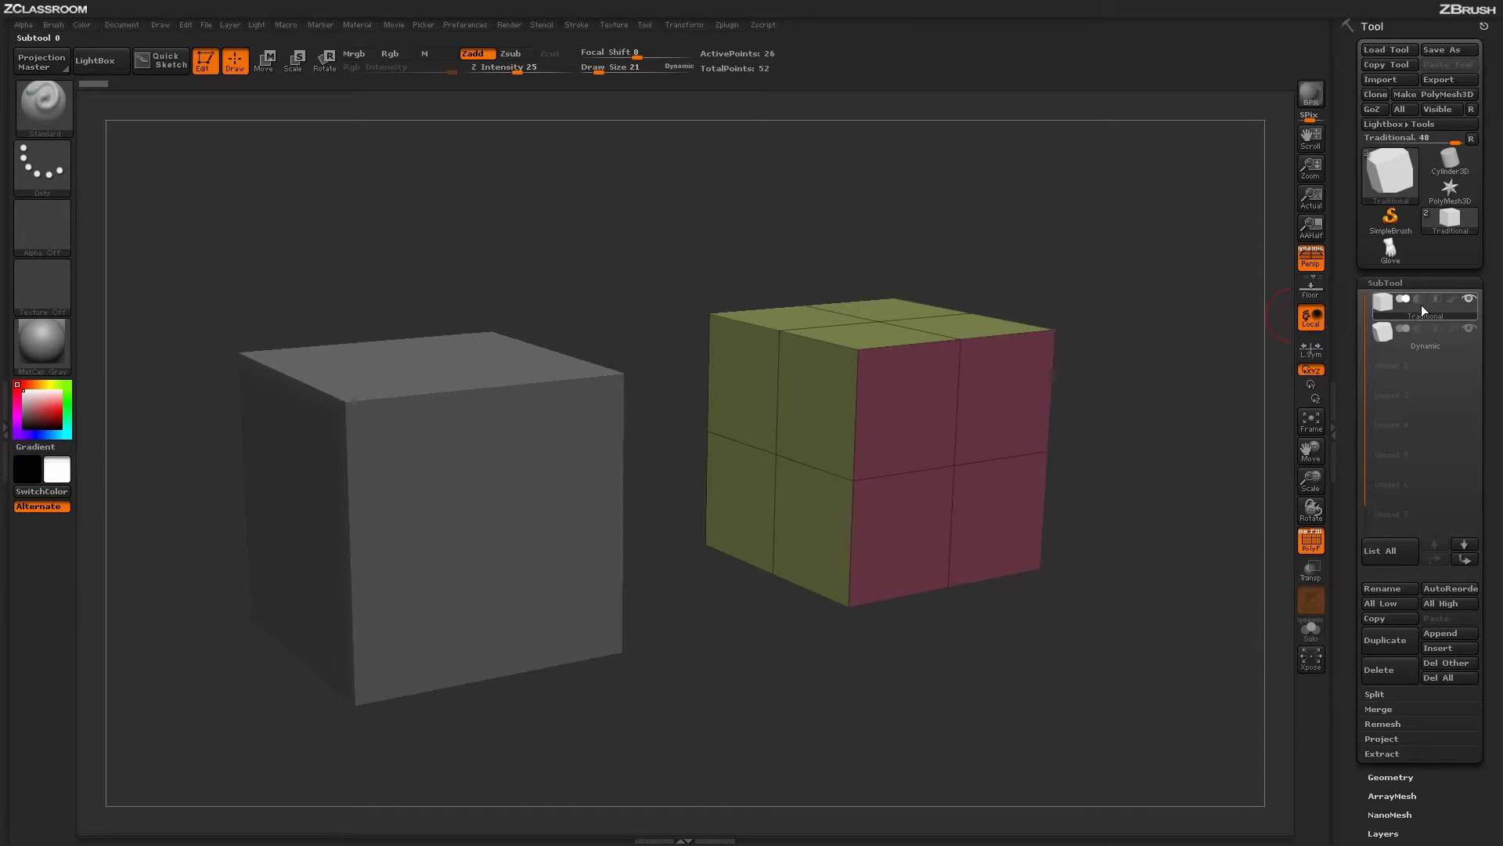
Divide the Traditional cube three times, up to subdivision level 4.
{"action": "mouse_move", "coordinate": [1421, 306]}
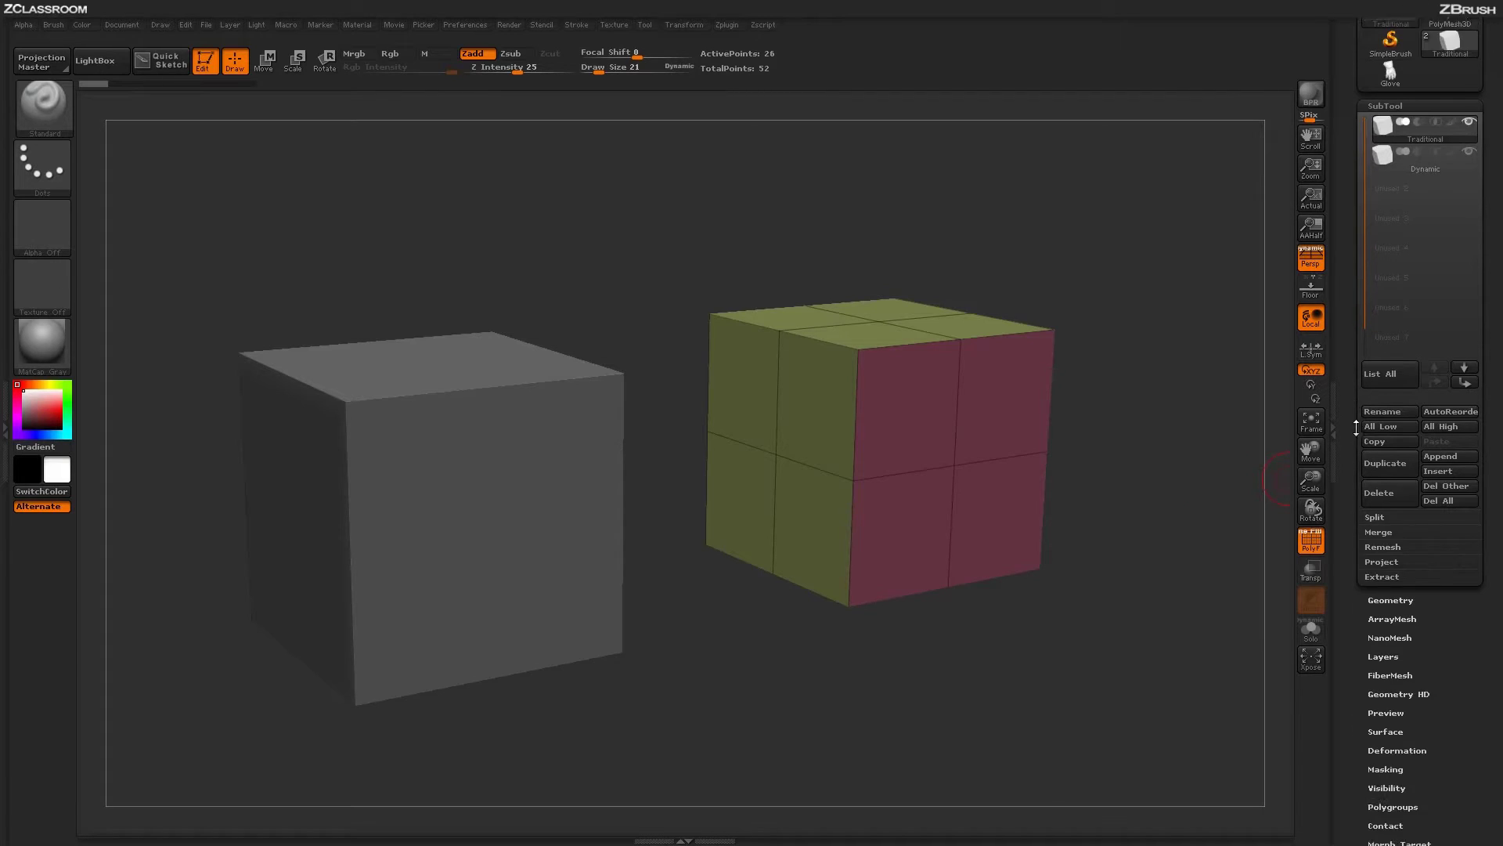
{"action": "left_click", "coordinate": [1390, 556]}
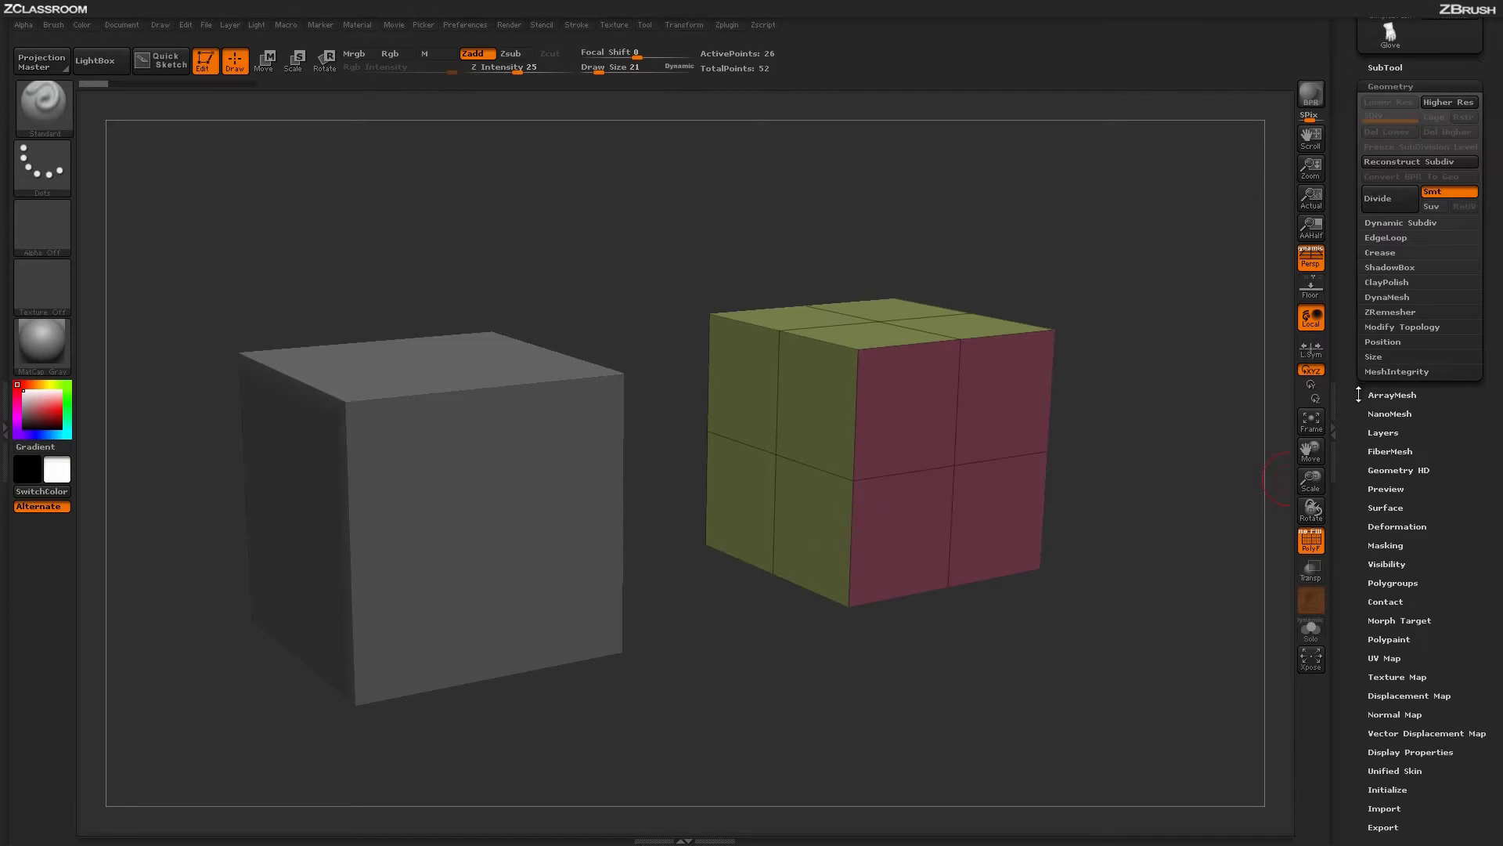
{"action": "left_click", "coordinate": [1384, 199]}
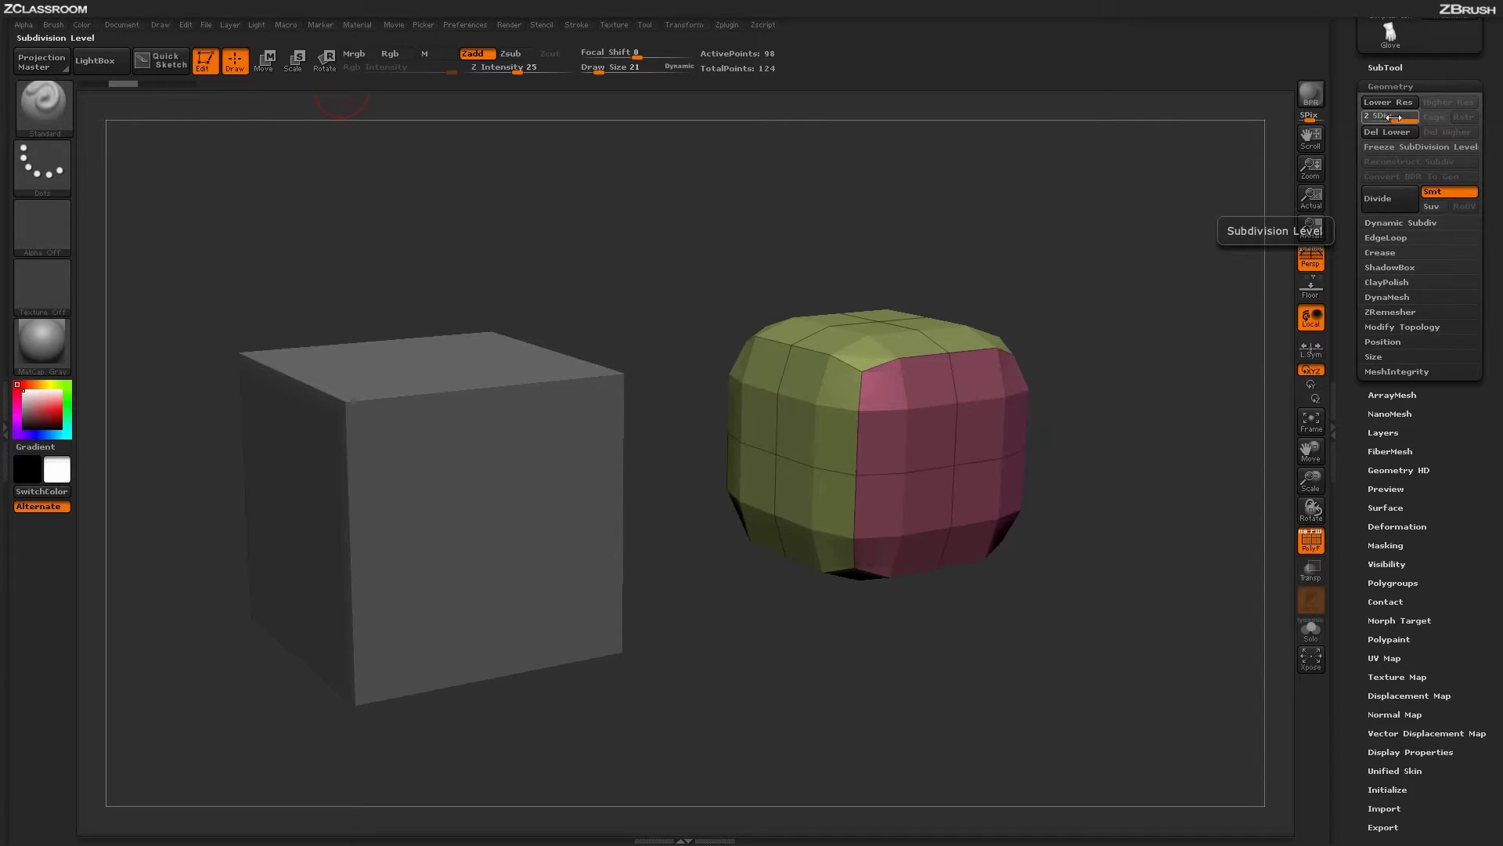
{"action": "left_click", "coordinate": [1381, 199]}
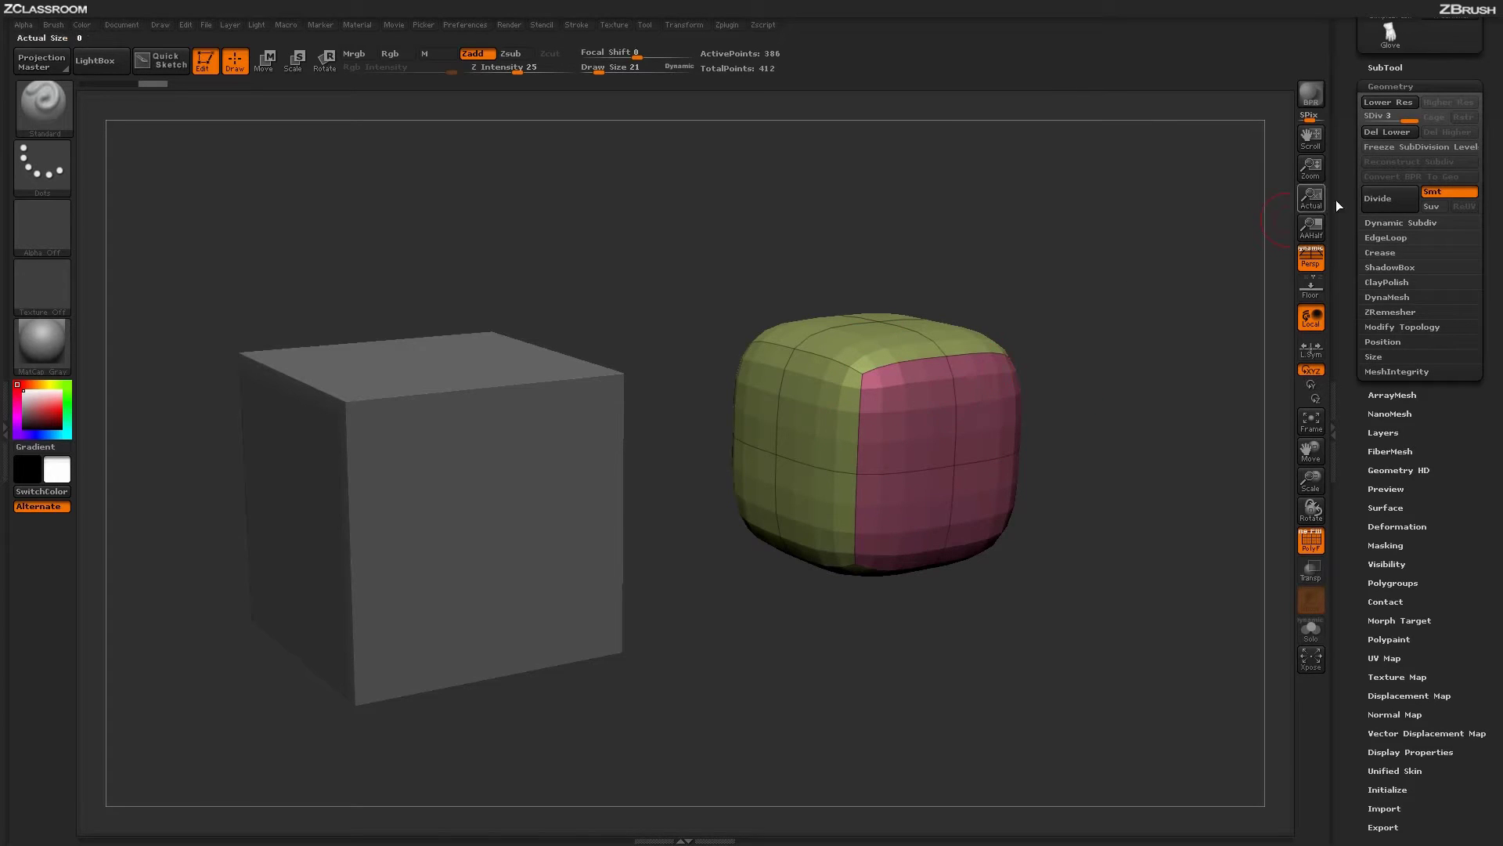
{"action": "left_click", "coordinate": [1371, 199]}
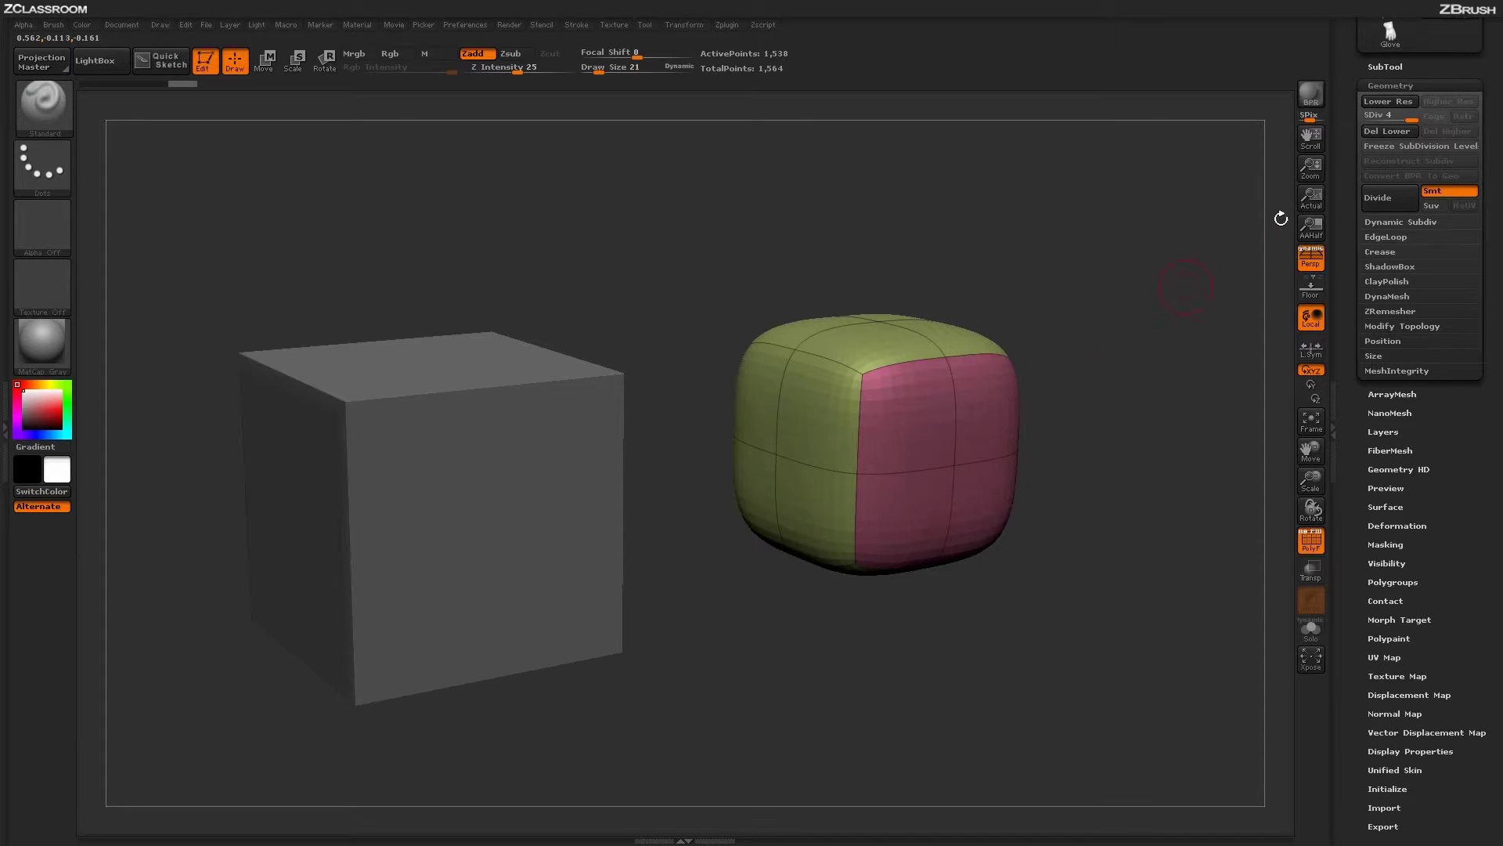
Select the Dynamic subtool, enable Dynamic Subdivision on it and set SmoothSubdiv to 3.
{"action": "left_click", "coordinate": [1384, 67]}
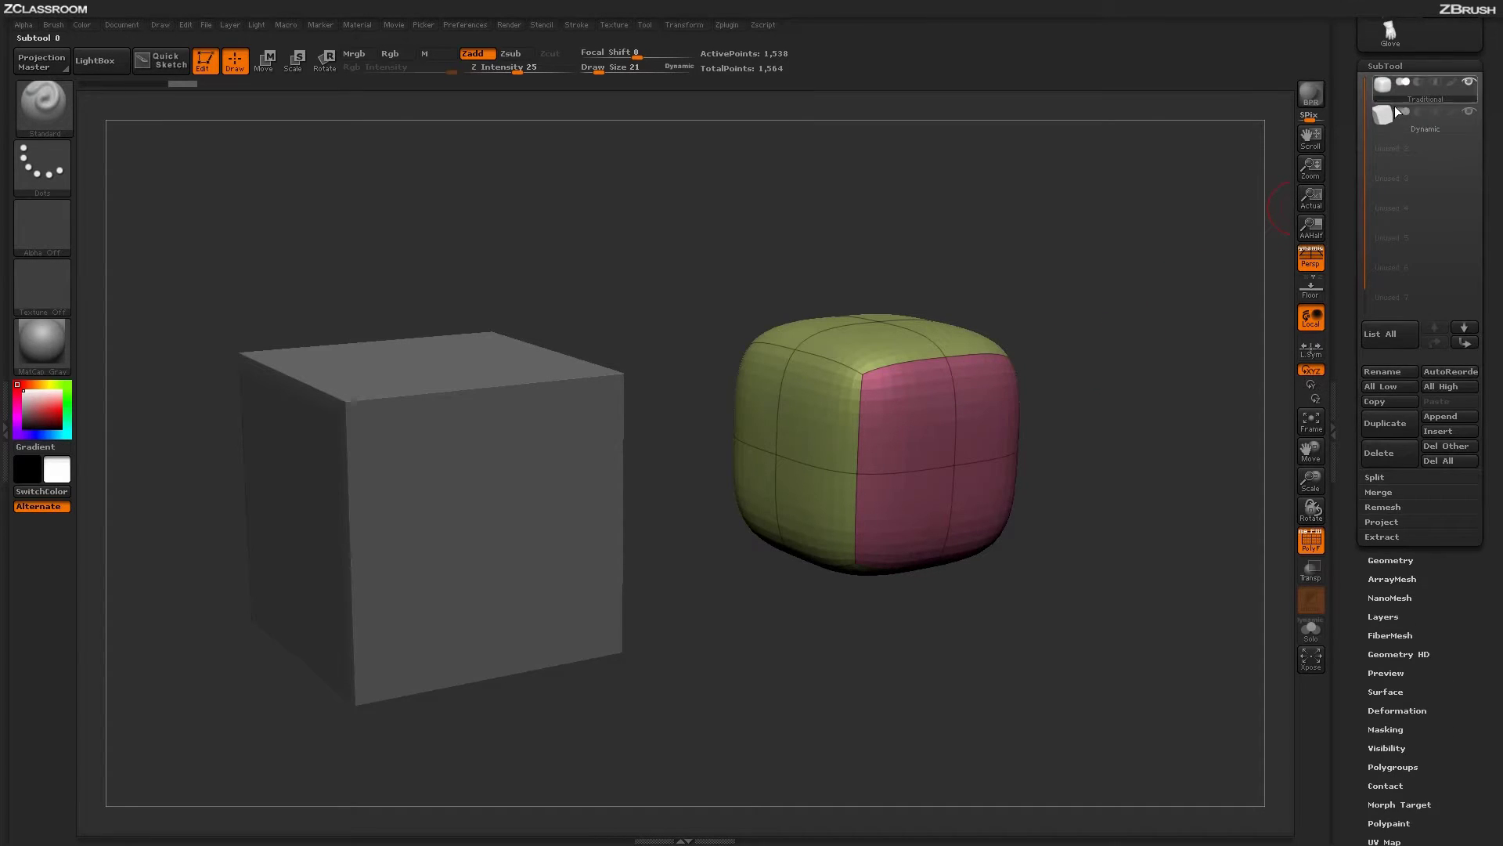
{"action": "left_click", "coordinate": [1417, 125]}
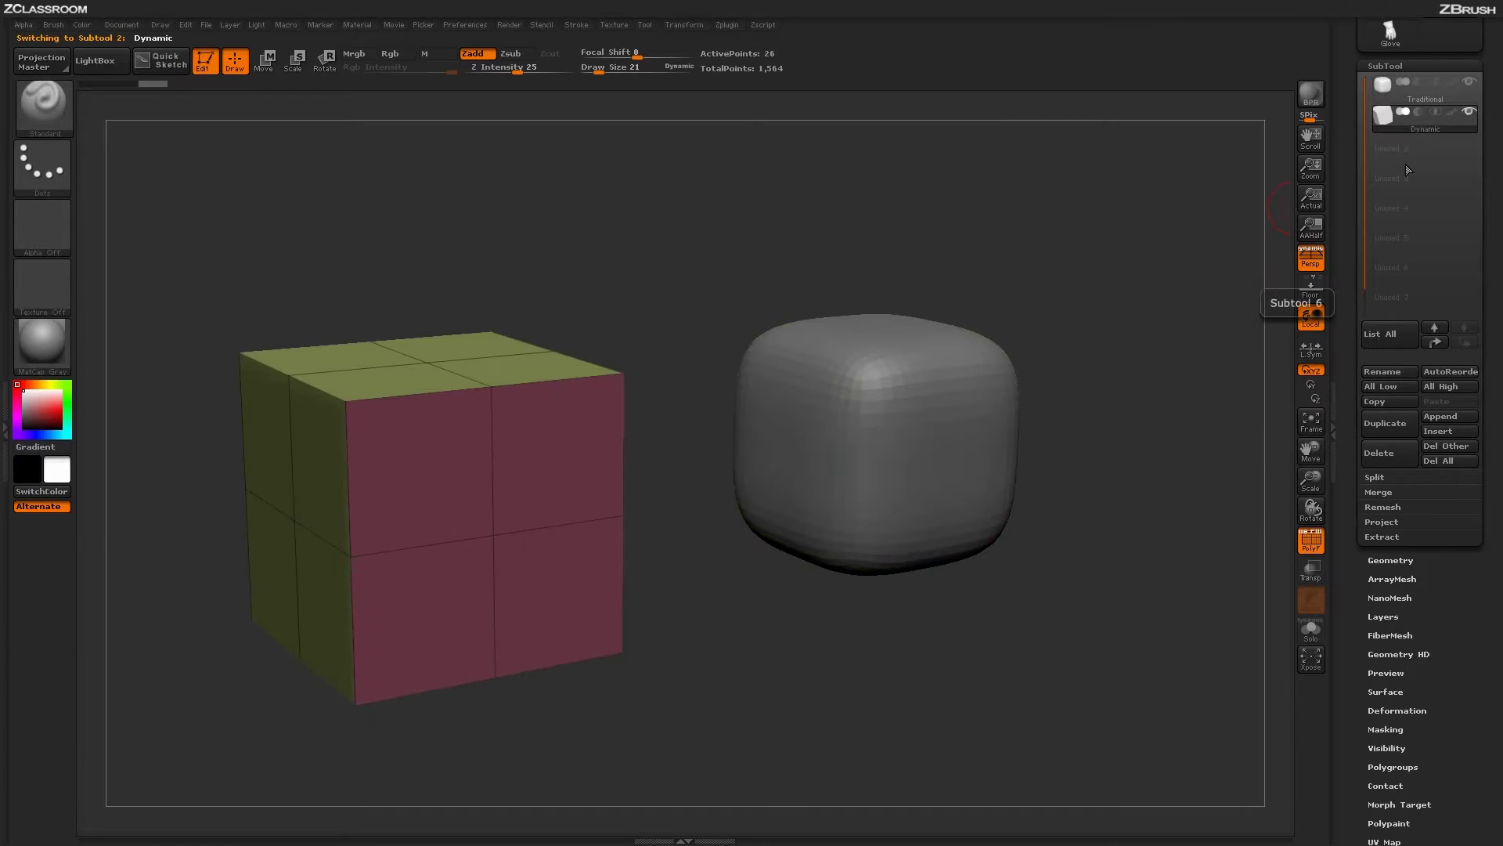
{"action": "left_click", "coordinate": [1389, 560]}
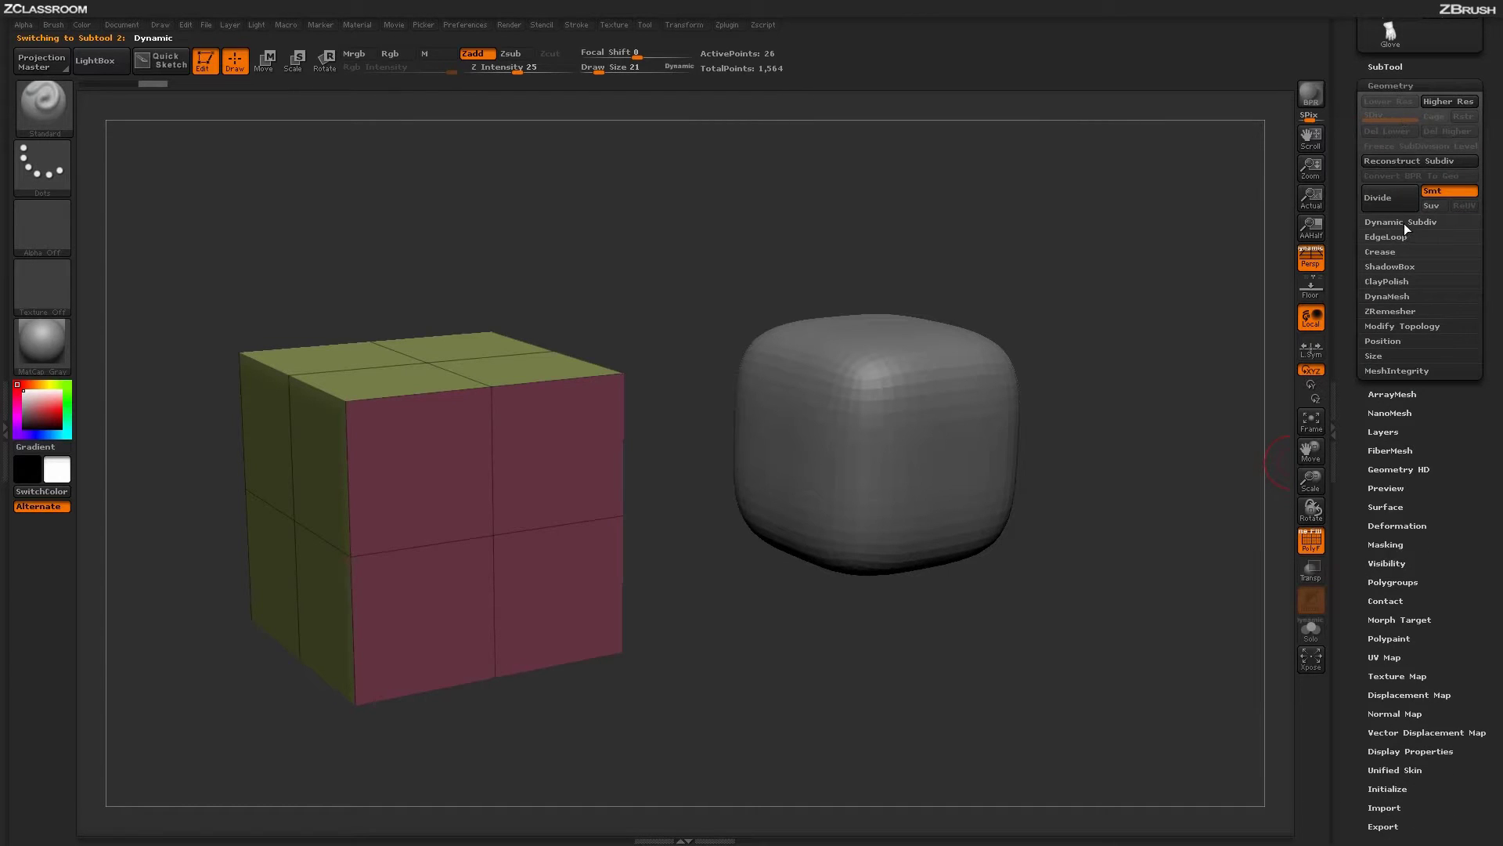
{"action": "left_click", "coordinate": [1402, 221]}
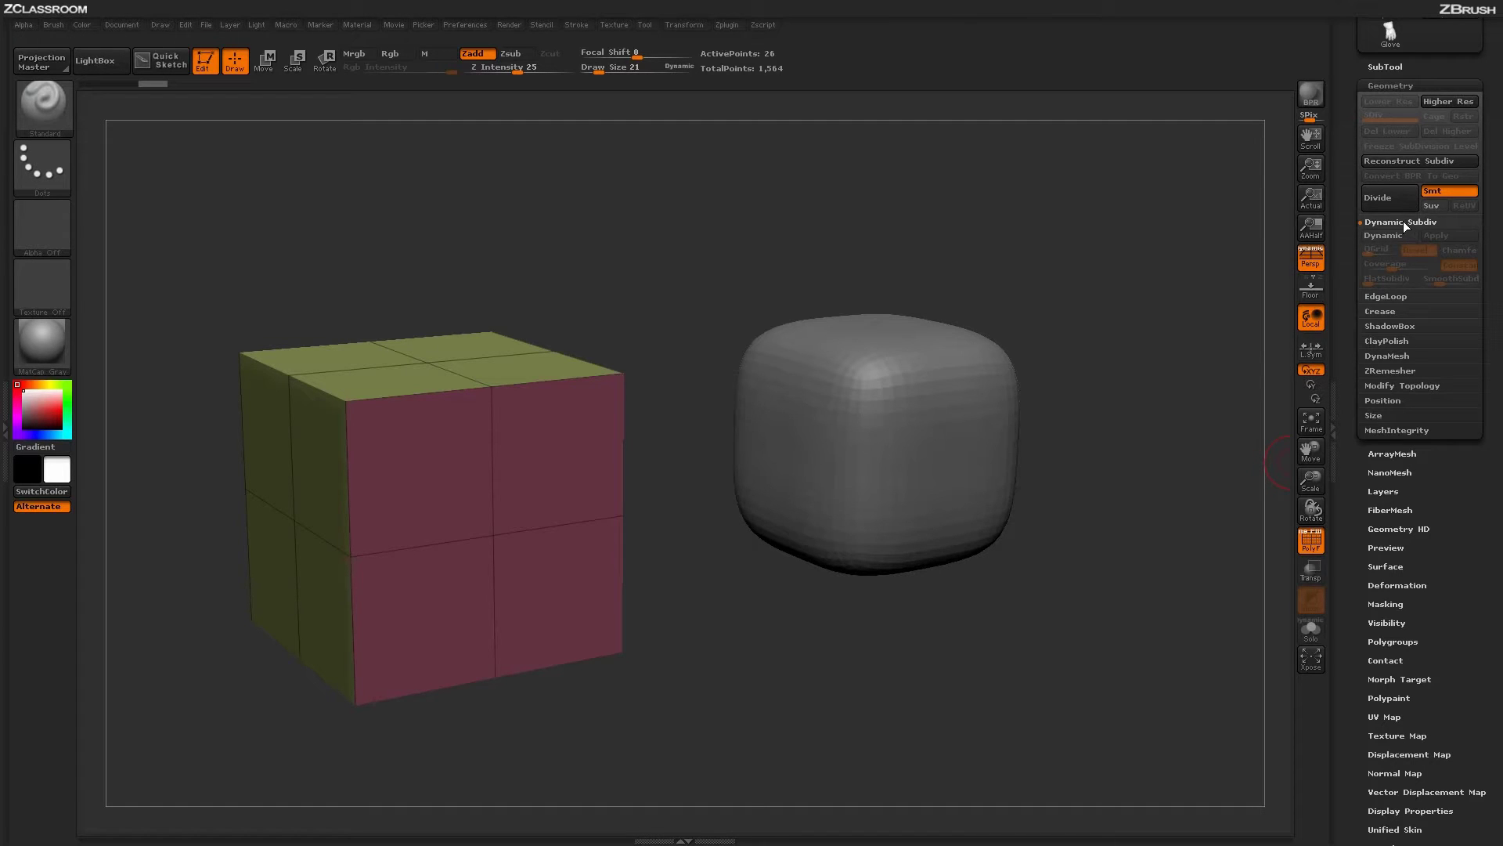
{"action": "left_click", "coordinate": [1383, 235]}
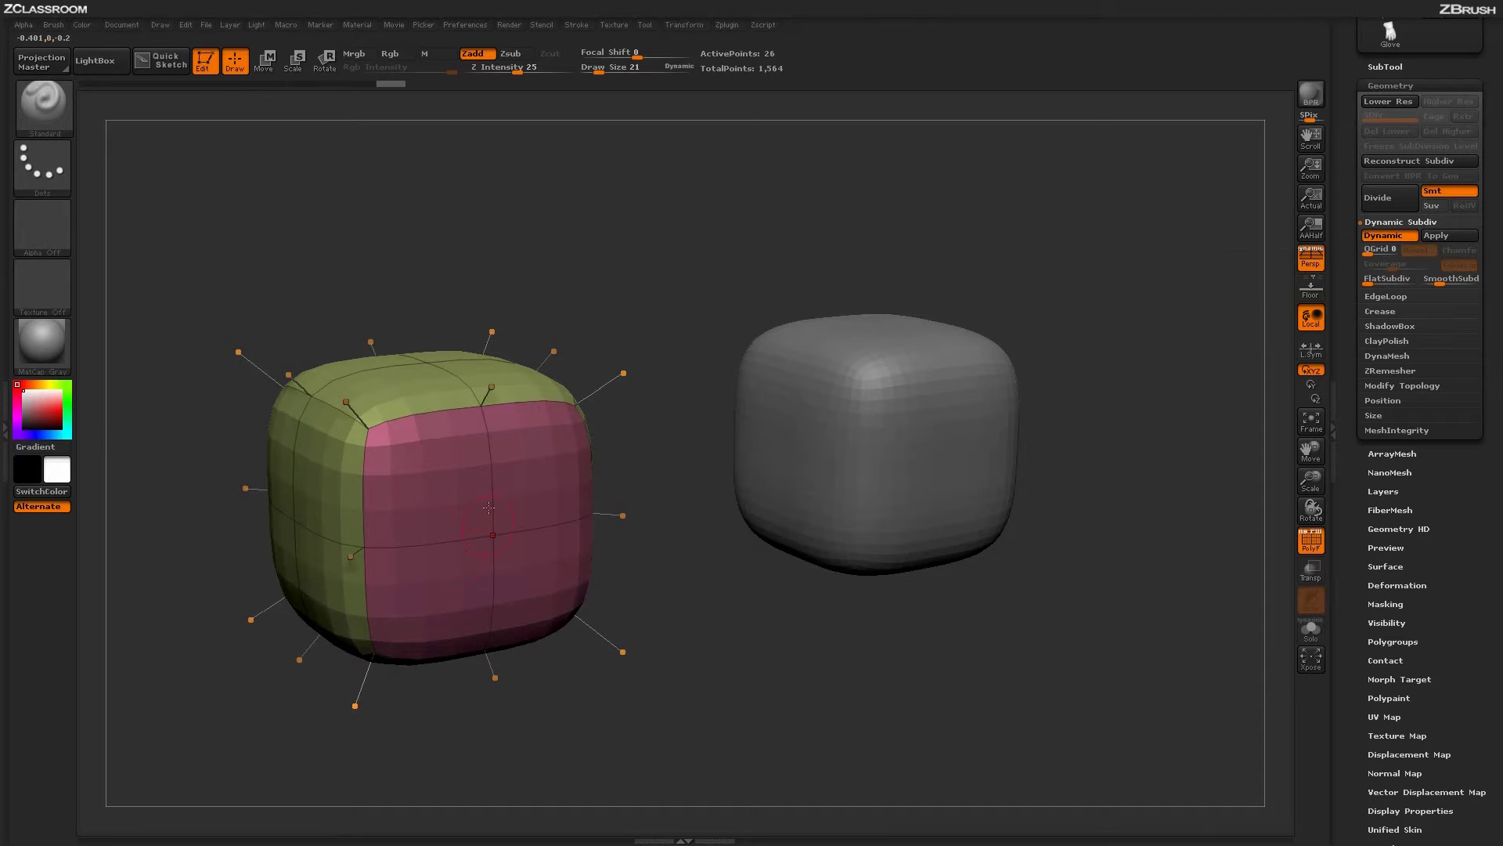
{"action": "left_click", "coordinate": [1443, 282]}
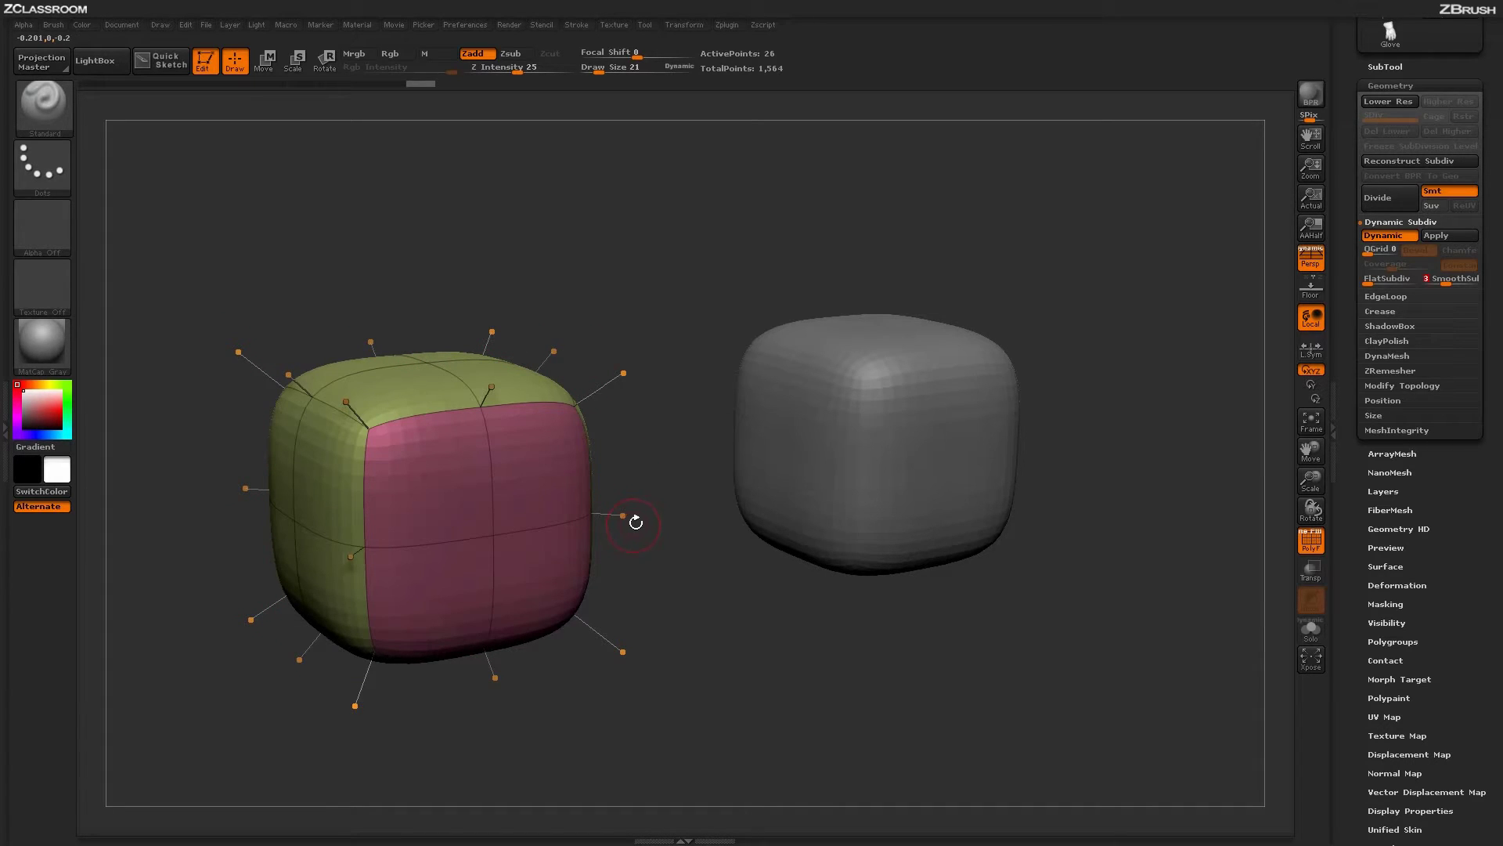
Compare the Traditional cube's real subdivision with the Dynamic cube's preview, switching Dynamic Subdivision off and back on.
{"action": "left_click", "coordinate": [869, 493], "text": "alt"}
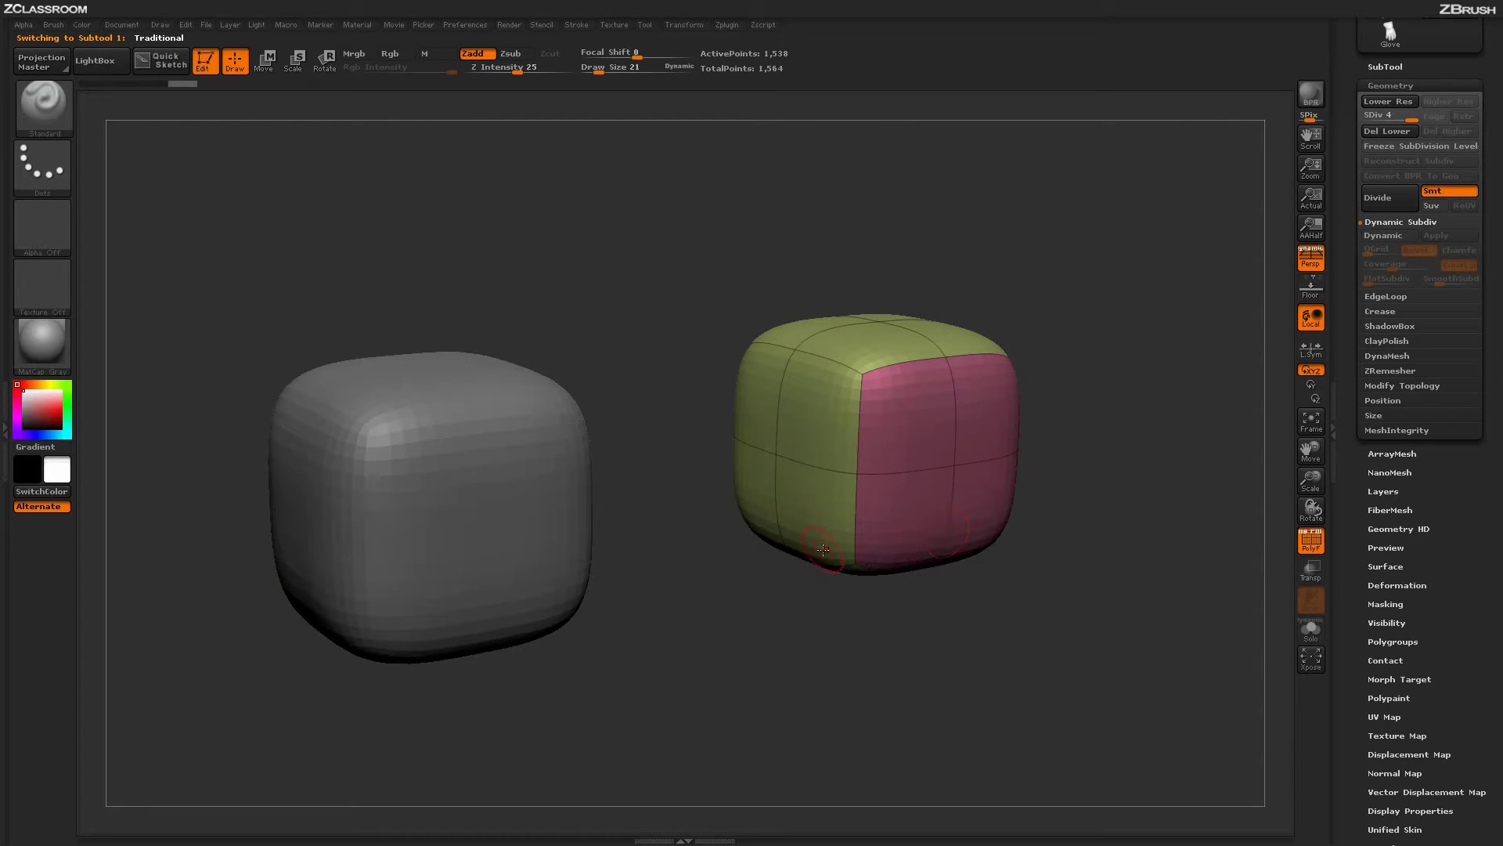
{"action": "left_click", "coordinate": [305, 400], "text": "alt"}
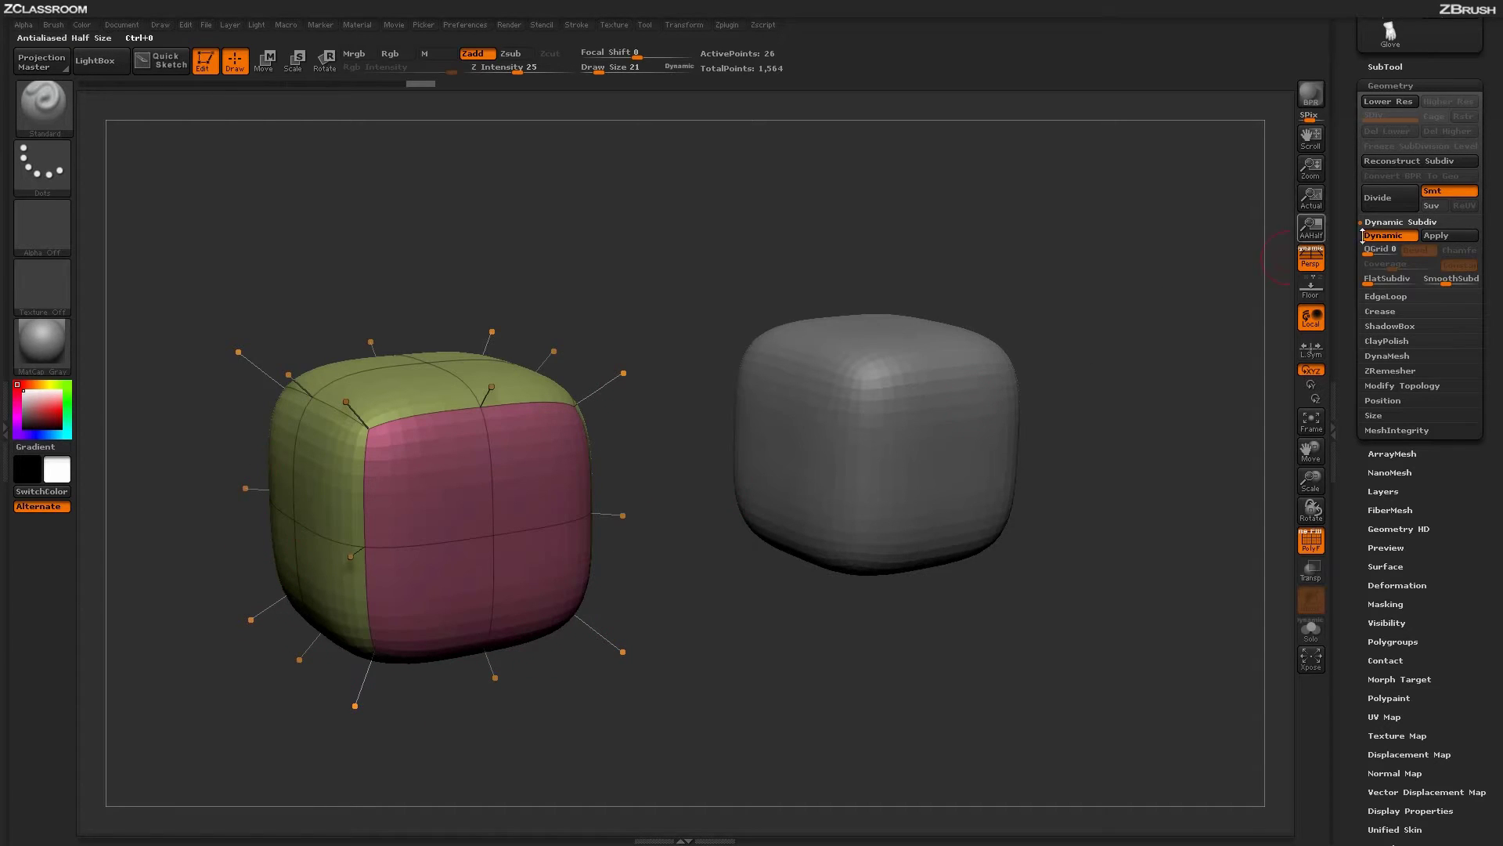
{"action": "left_click", "coordinate": [1311, 252]}
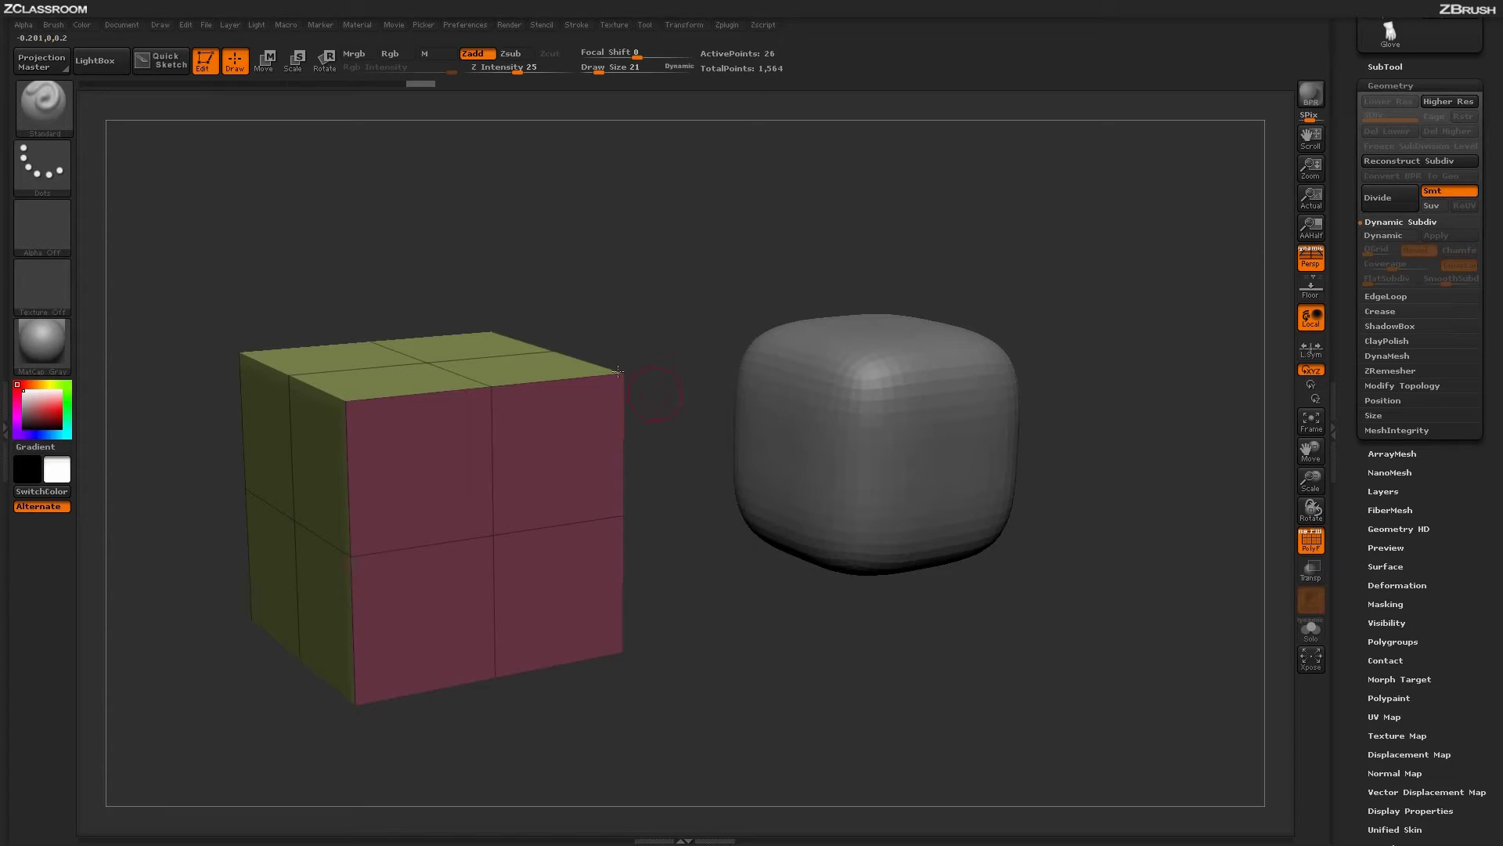
{"action": "left_click", "coordinate": [1379, 234]}
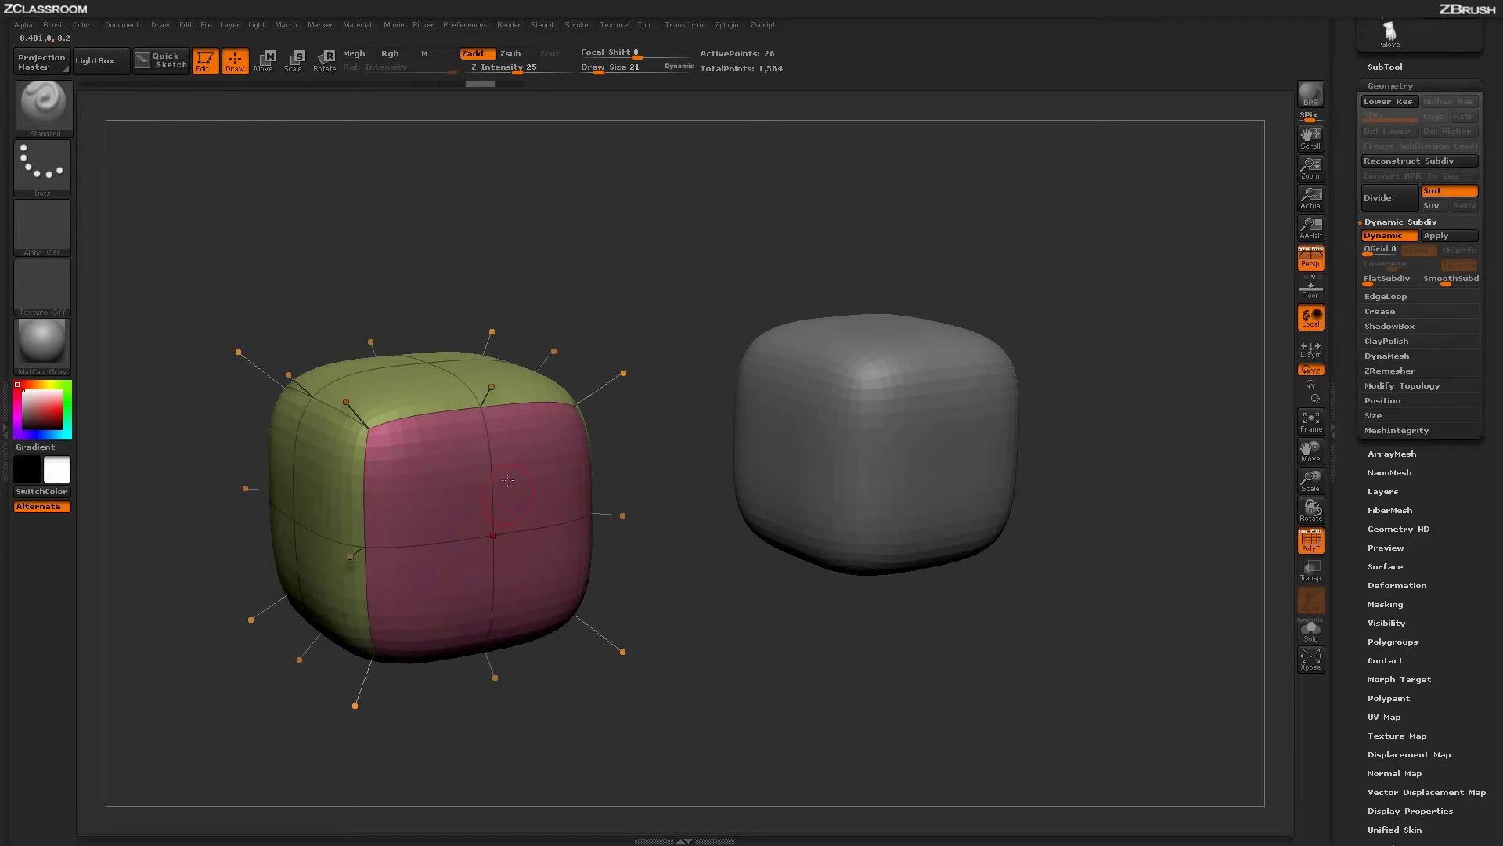
Select the Traditional cube and sculpt a curved raised stroke diagonally across its front faces with the Standard brush.
{"action": "left_click", "coordinate": [917, 458], "text": "alt"}
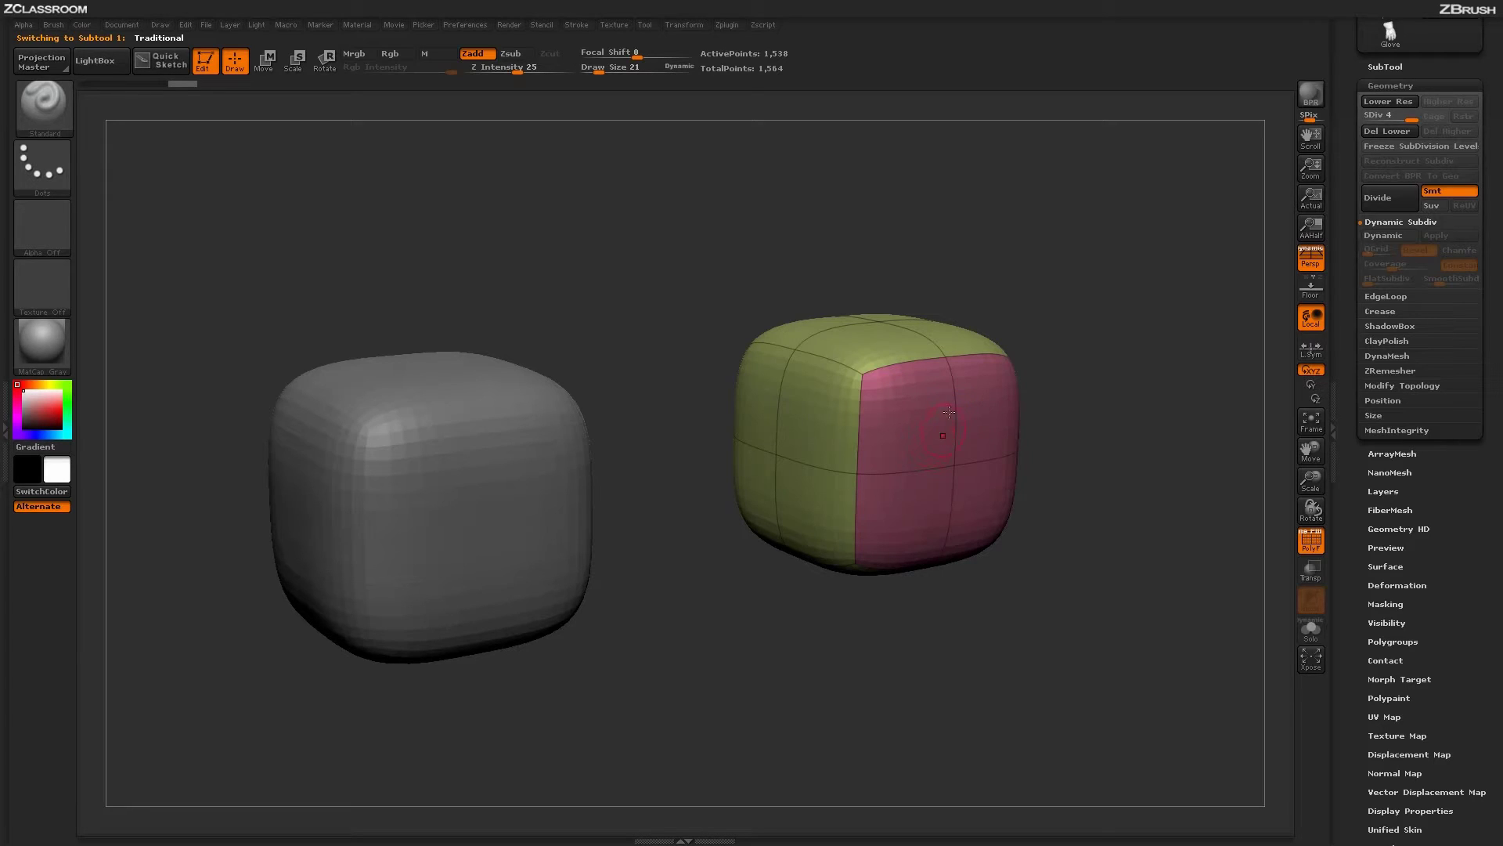
{"action": "mouse_move", "coordinate": [989, 385]}
{"action": "left_mouse_down"}
{"action": "mouse_move", "coordinate": [921, 481]}
{"action": "mouse_move", "coordinate": [828, 507]}
{"action": "mouse_move", "coordinate": [935, 468]}
{"action": "mouse_move", "coordinate": [983, 400]}
{"action": "mouse_move", "coordinate": [948, 462]}
{"action": "mouse_move", "coordinate": [822, 517]}
{"action": "left_mouse_up"}
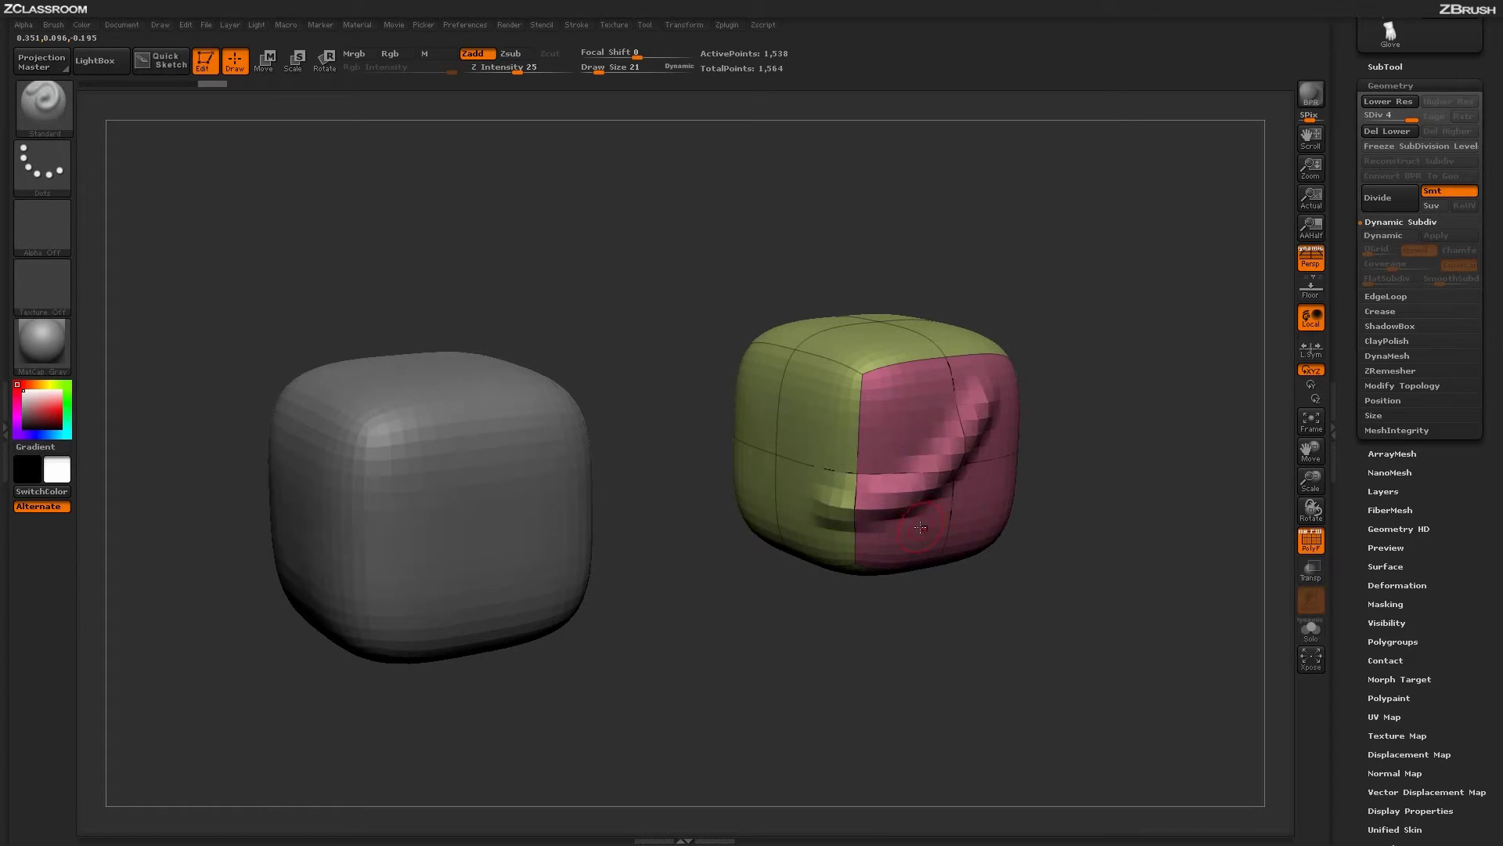
Try a Standard brush stroke on the Dynamic cube's base mesh with Dynamic Subdivision off, and restore the smooth preview.
{"action": "key", "text": "alt+Down"}
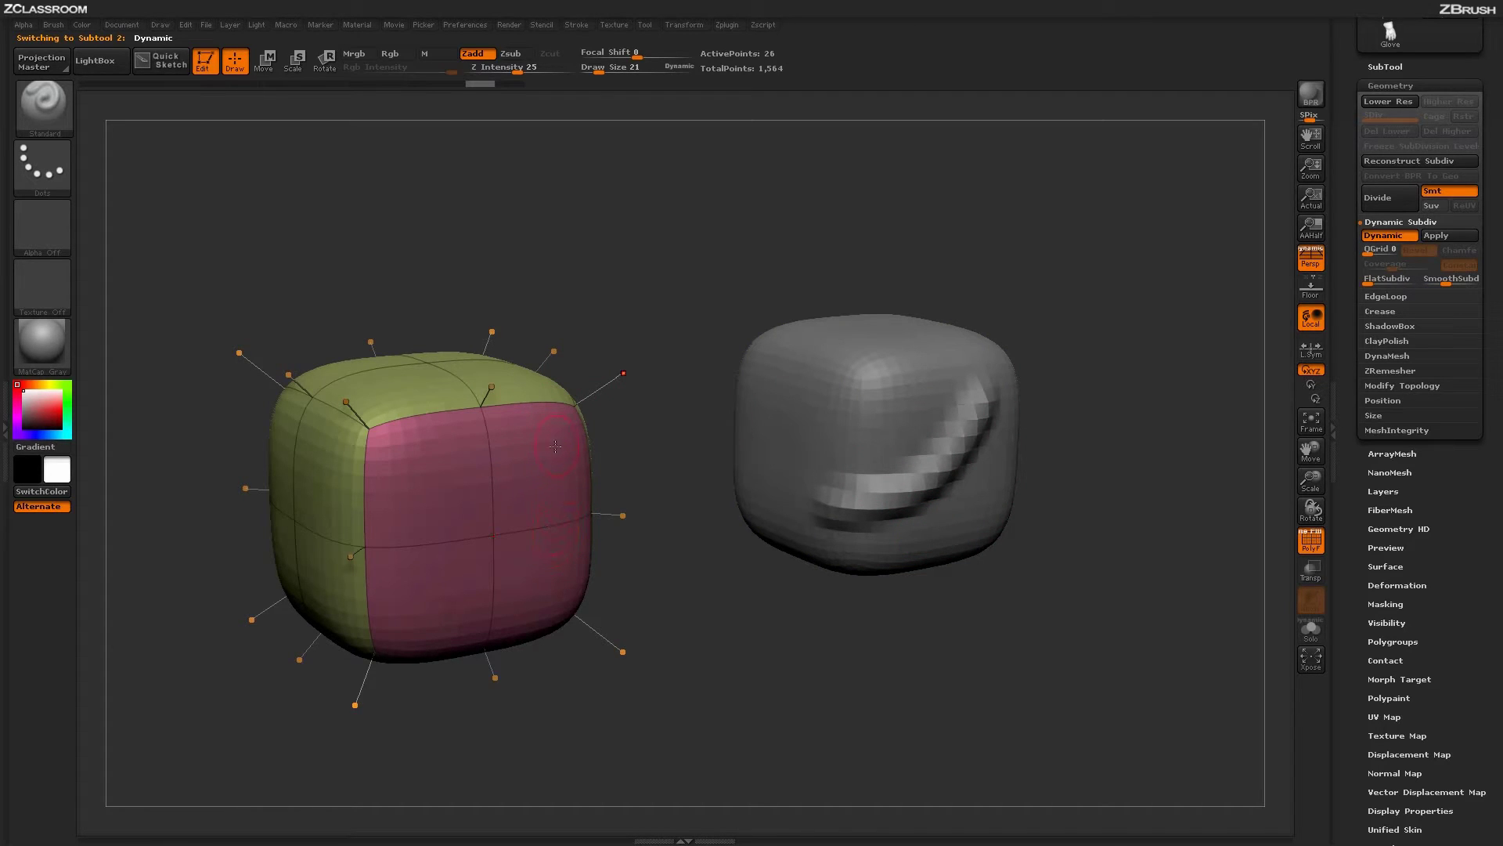
{"action": "left_click", "coordinate": [1367, 237]}
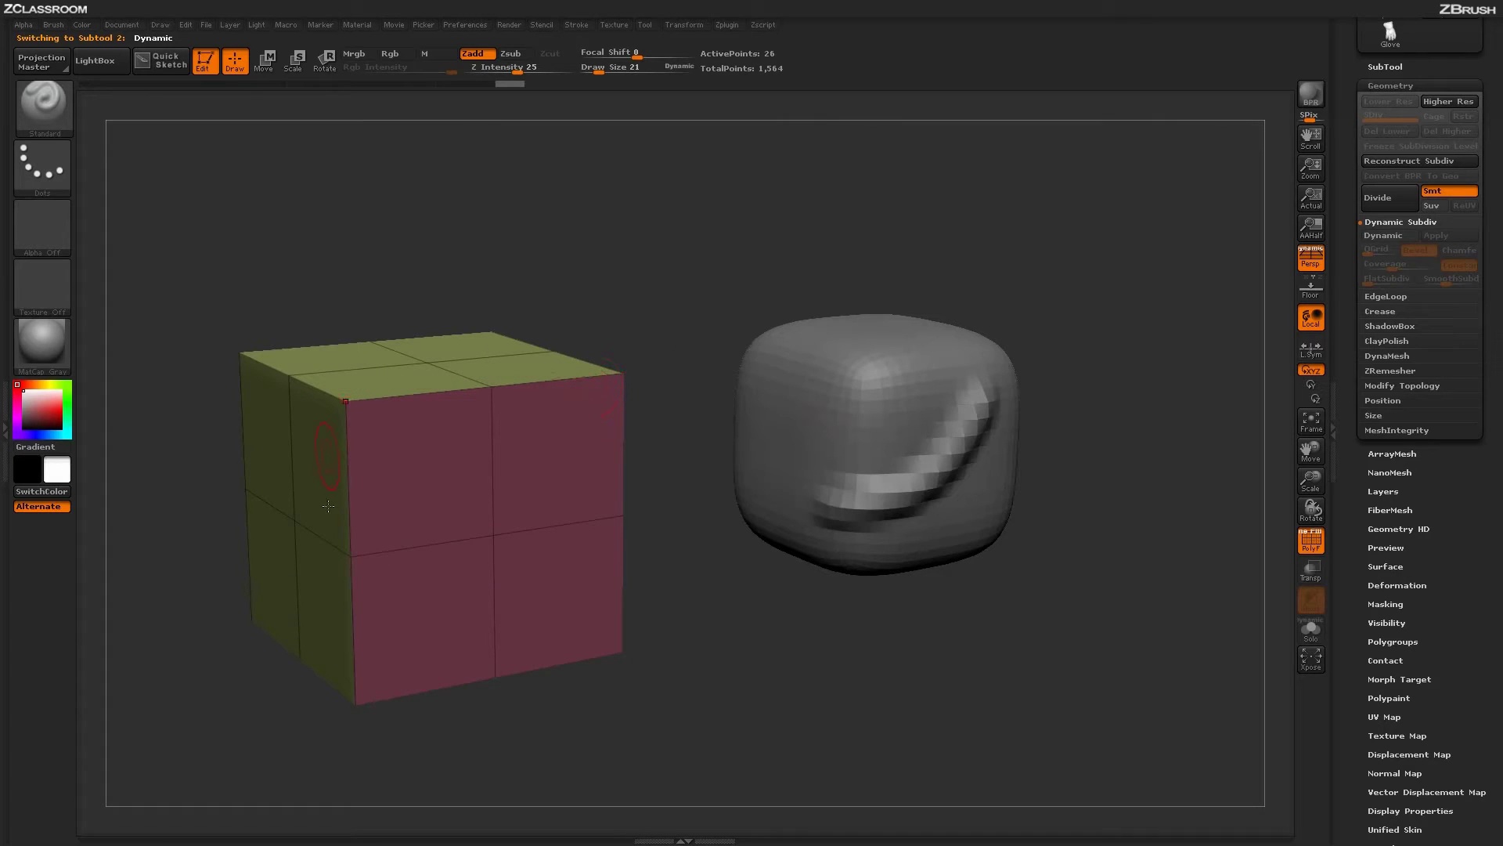
{"action": "key", "text": "d"}
{"action": "left_click", "coordinate": [1383, 236]}
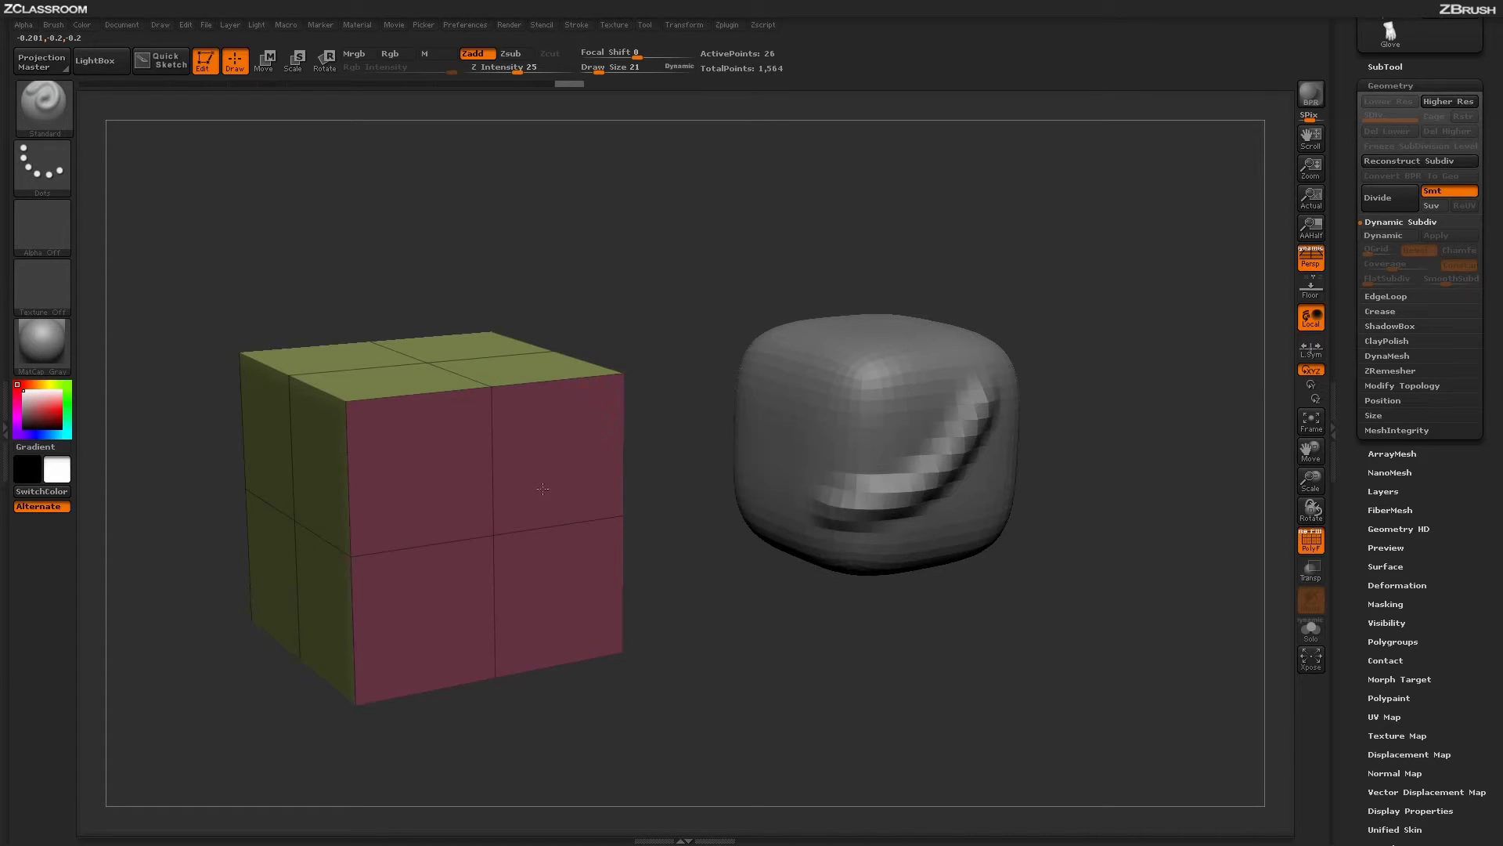
{"action": "mouse_move", "coordinate": [422, 605]}
{"action": "left_mouse_down"}
{"action": "mouse_move", "coordinate": [518, 515]}
{"action": "mouse_move", "coordinate": [479, 556]}
{"action": "left_mouse_up"}
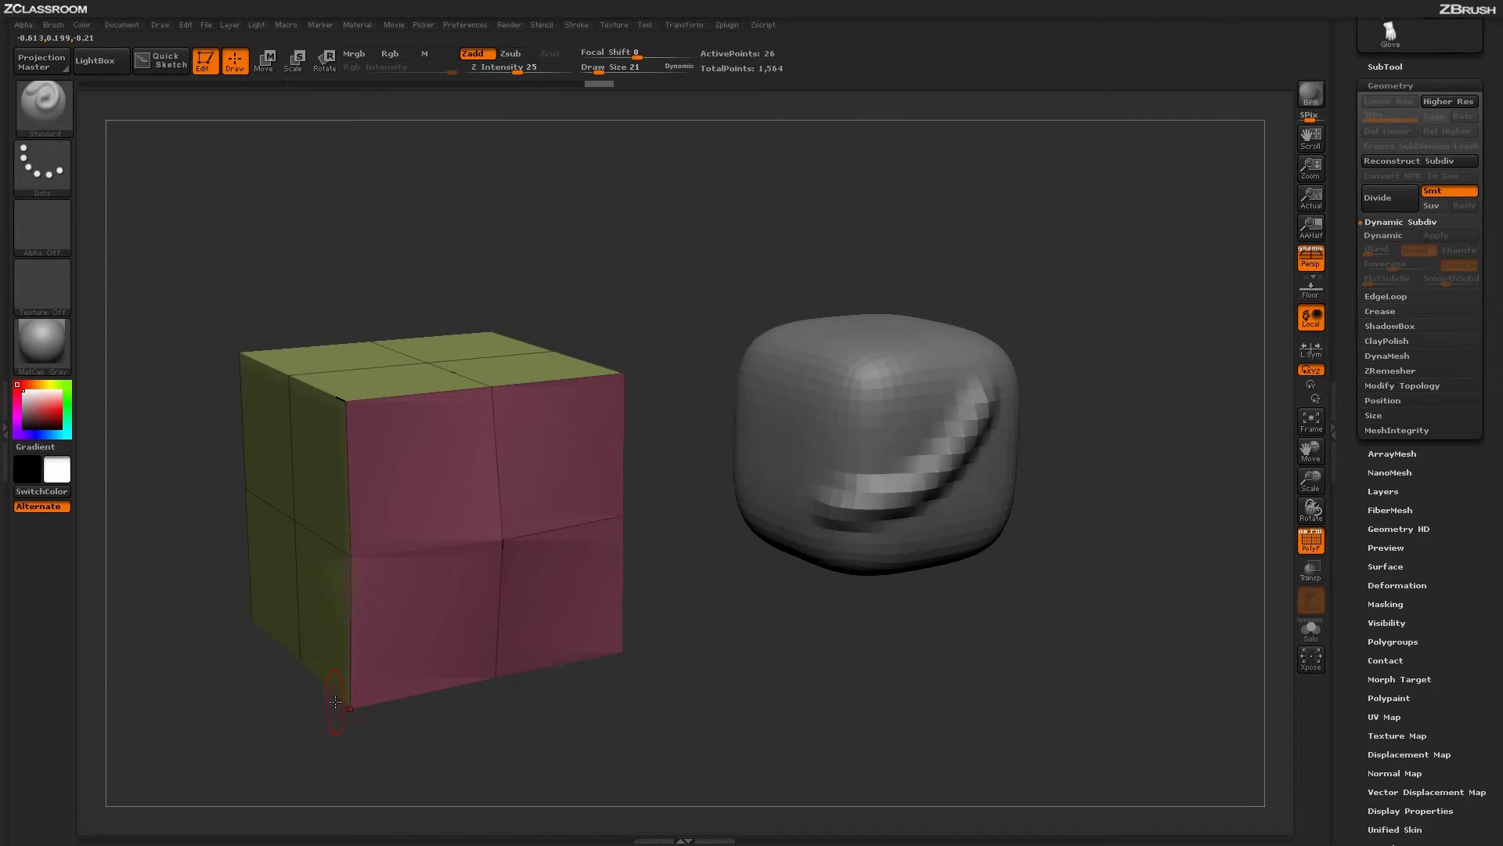
{"action": "left_click_drag", "start_coordinate": [554, 598], "coordinate": [561, 603], "text": "shift"}
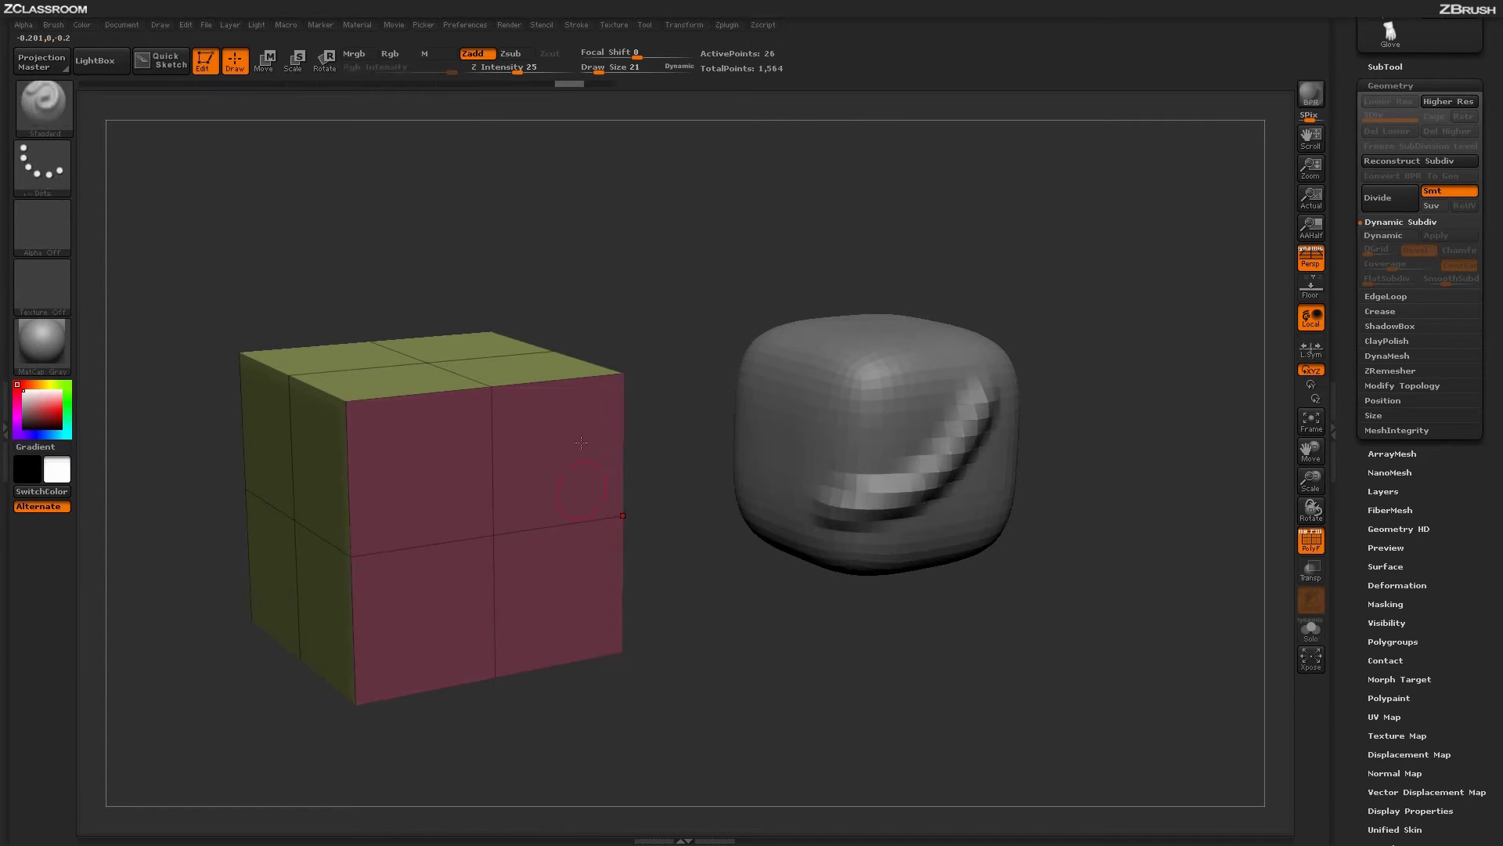
{"action": "left_click", "coordinate": [1374, 237]}
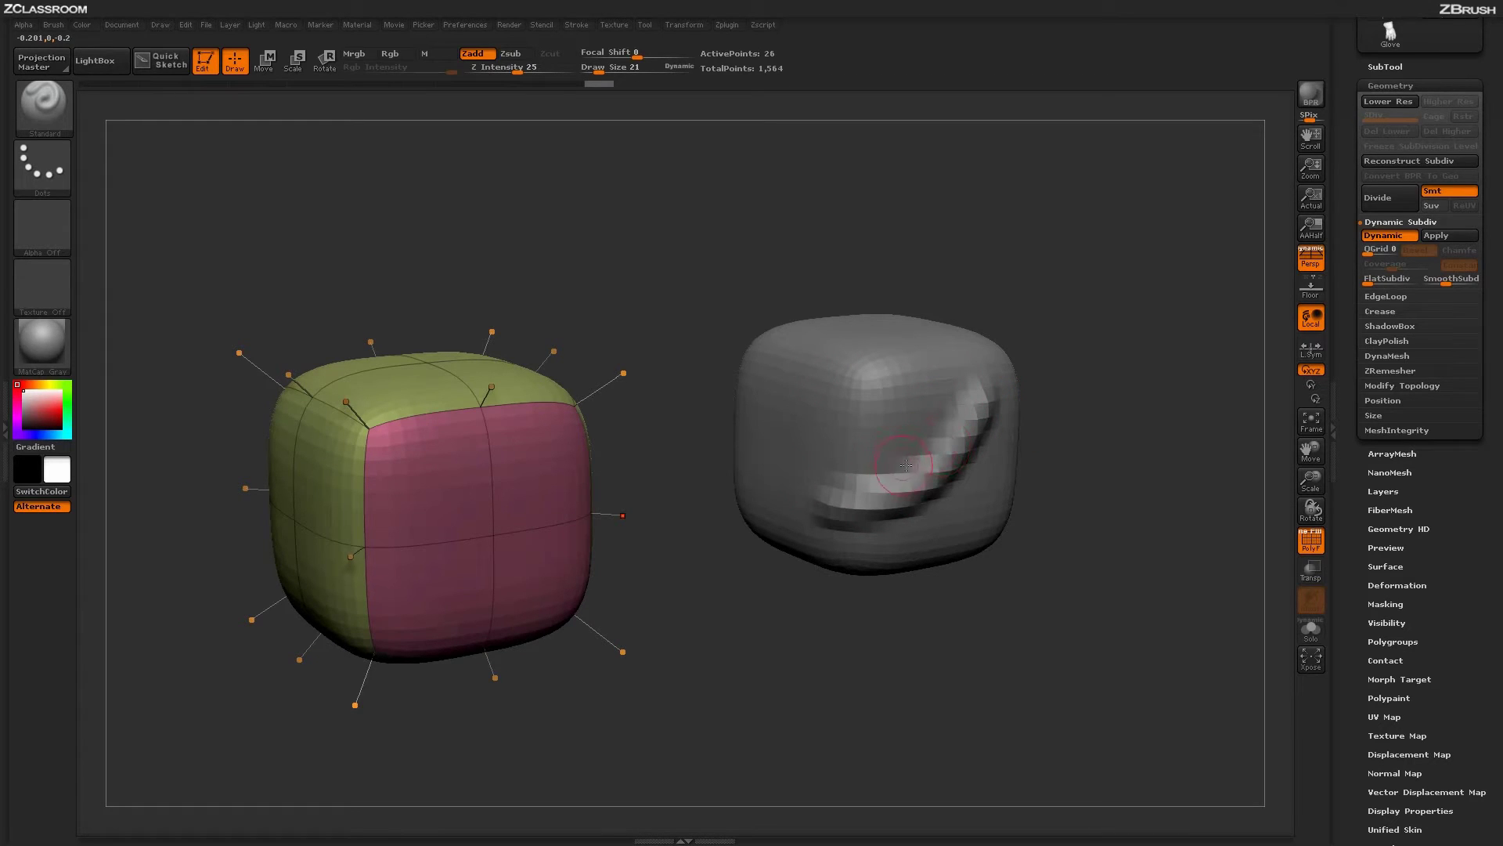
Undo the sculpted stroke on the Traditional cube.
{"action": "left_click", "coordinate": [905, 467], "text": "alt"}
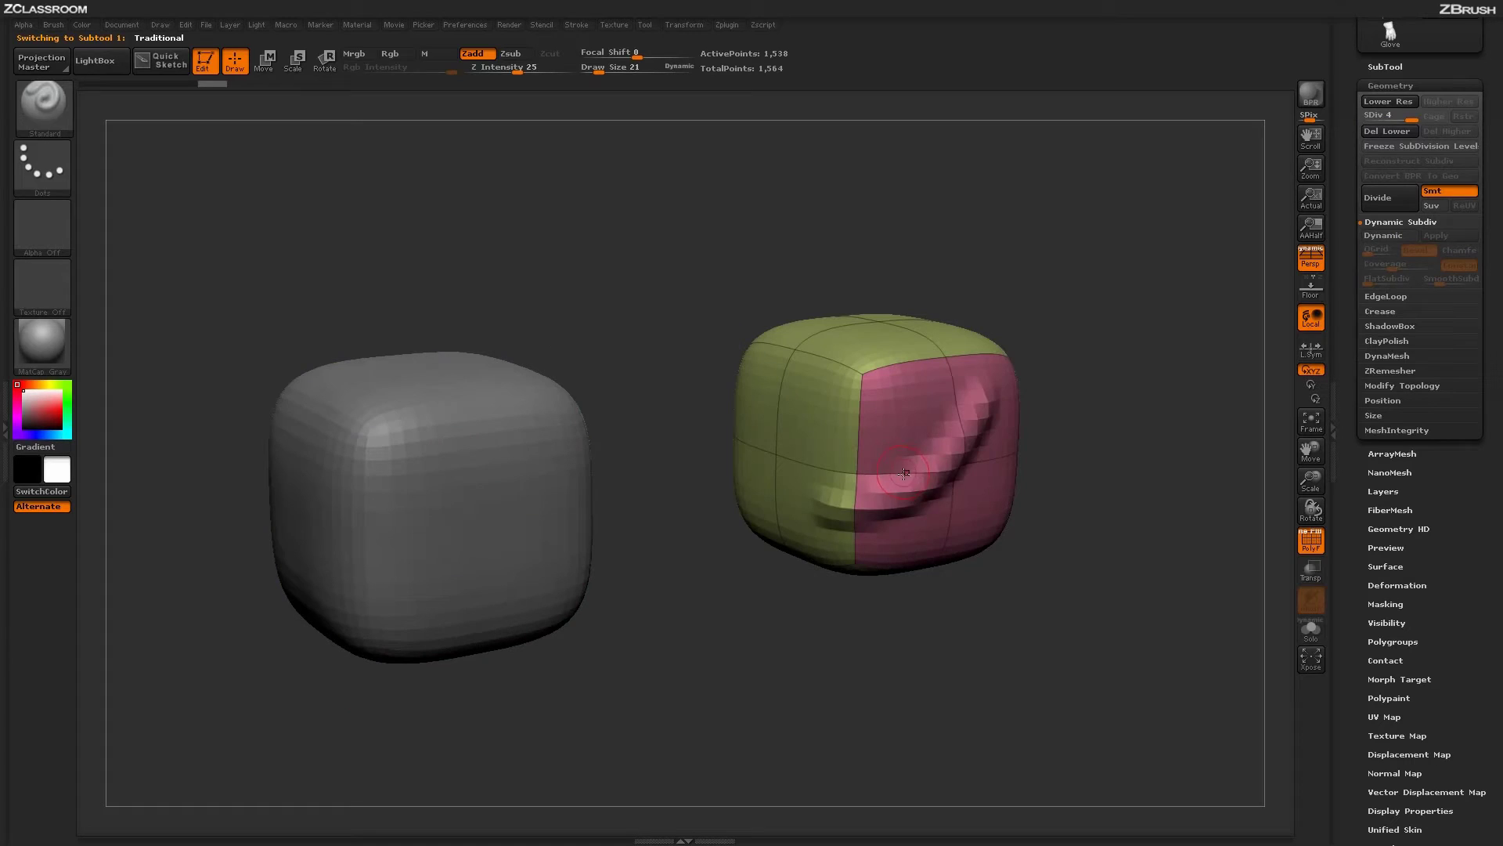
{"action": "key", "text": "ctrl+z"}
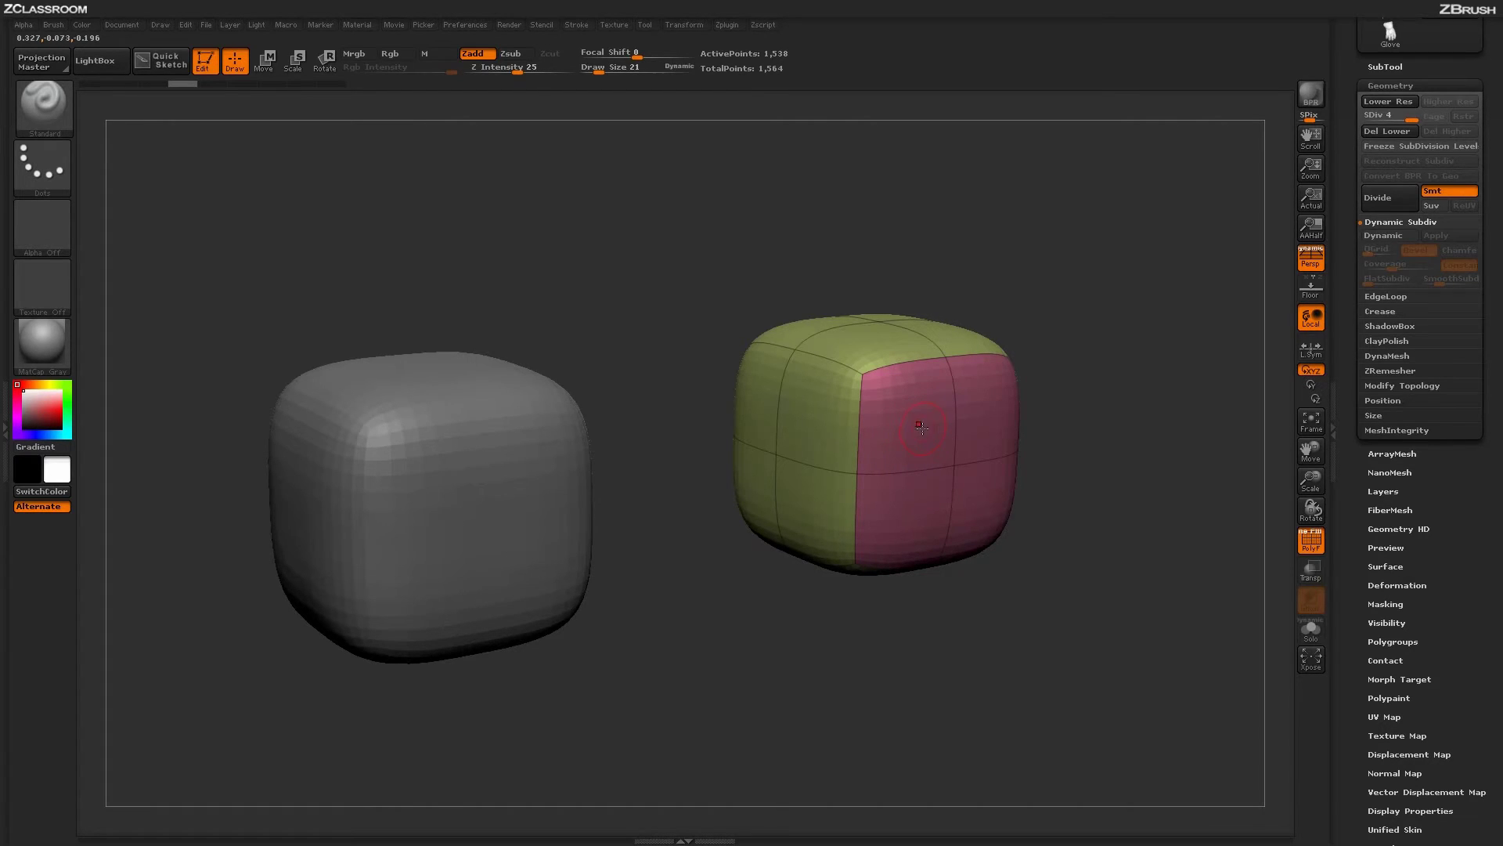
Switch to the ZModeler brush.
{"action": "key", "text": "b"}
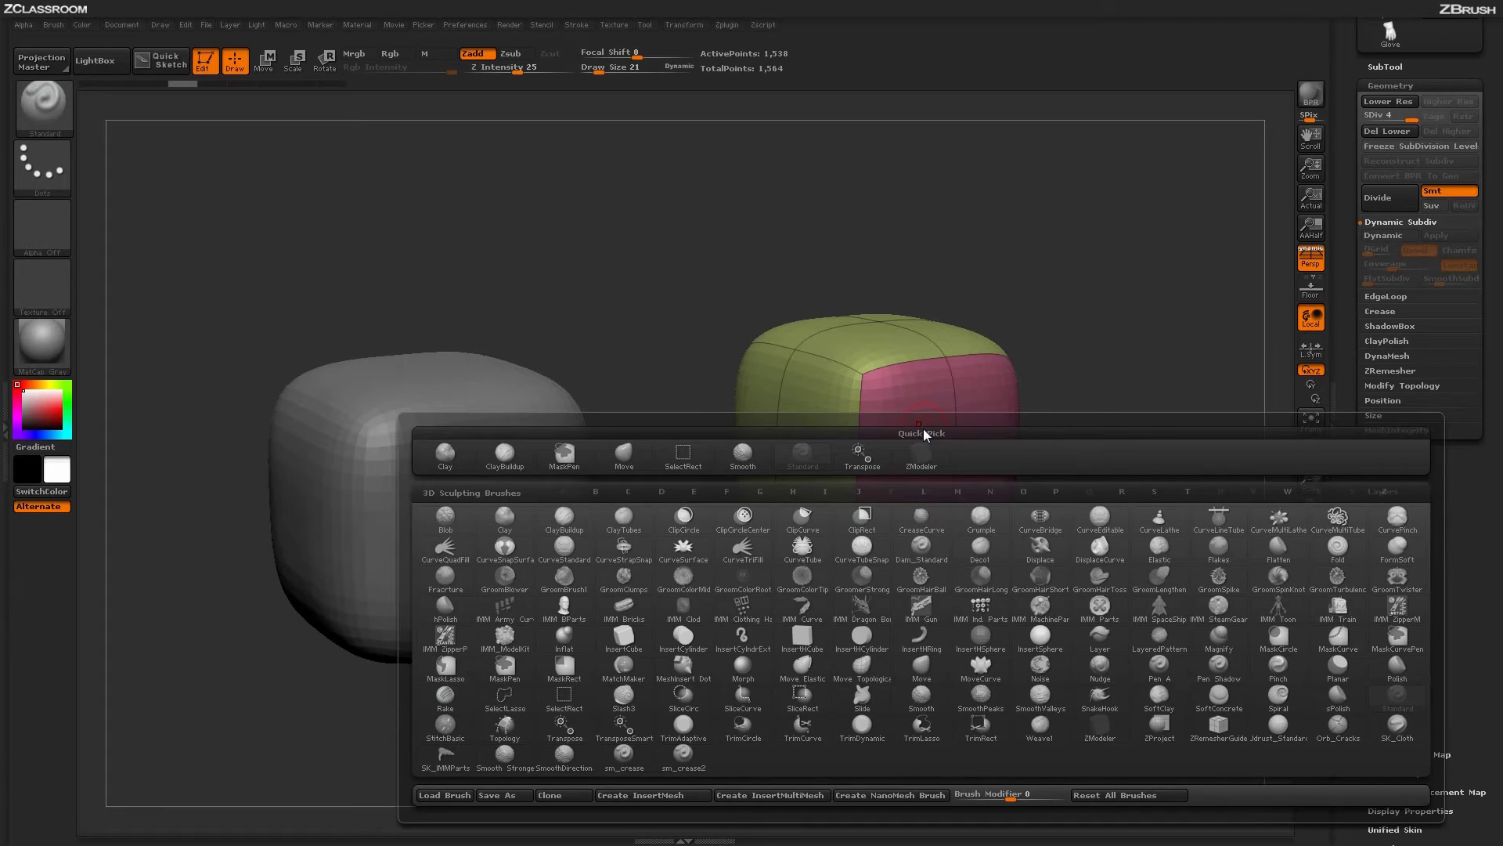
{"action": "key", "text": "z"}
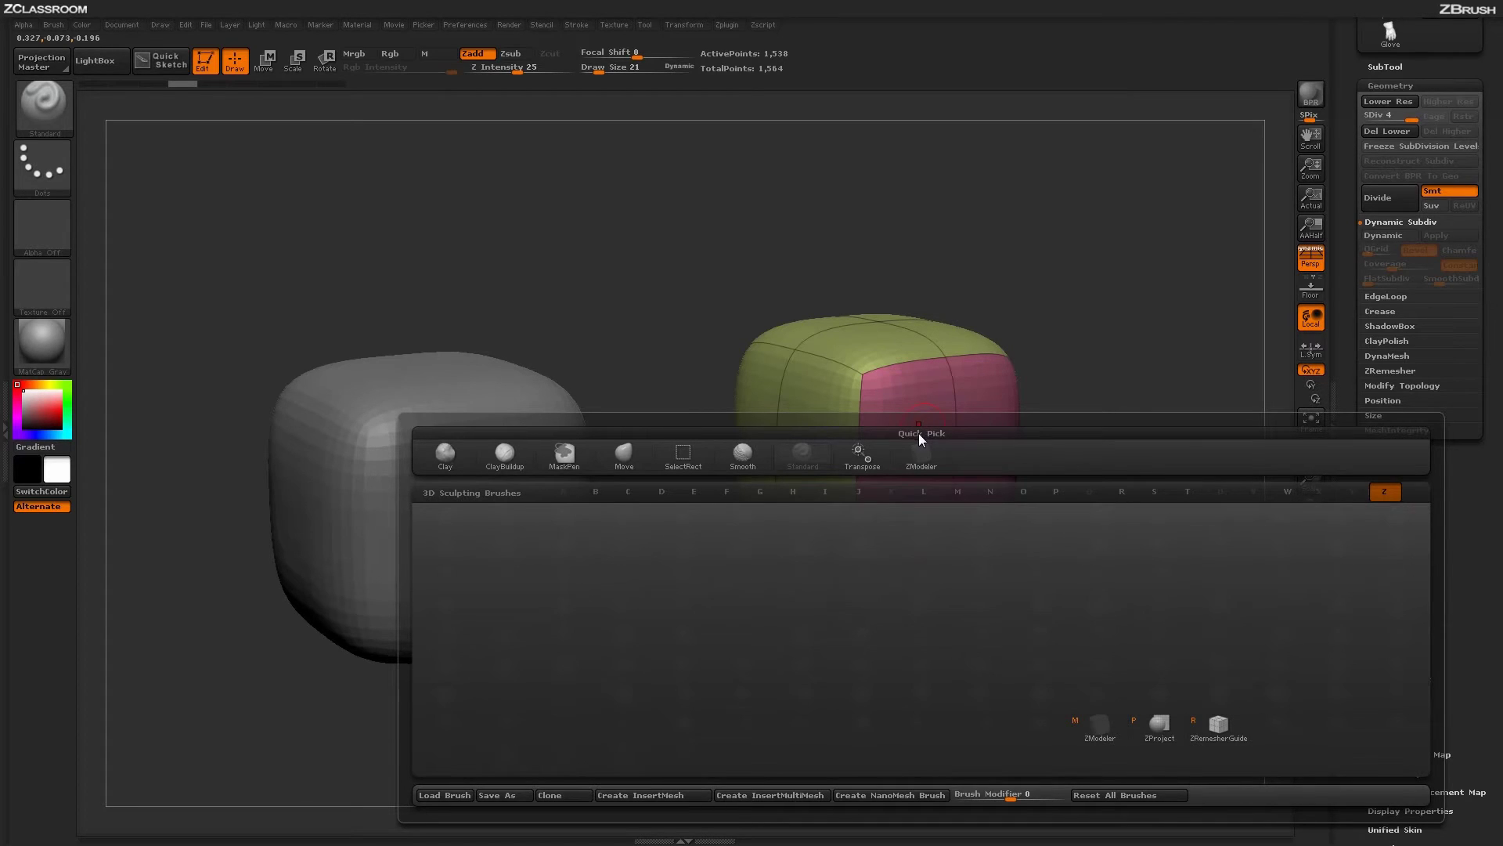
{"action": "key", "text": "m"}
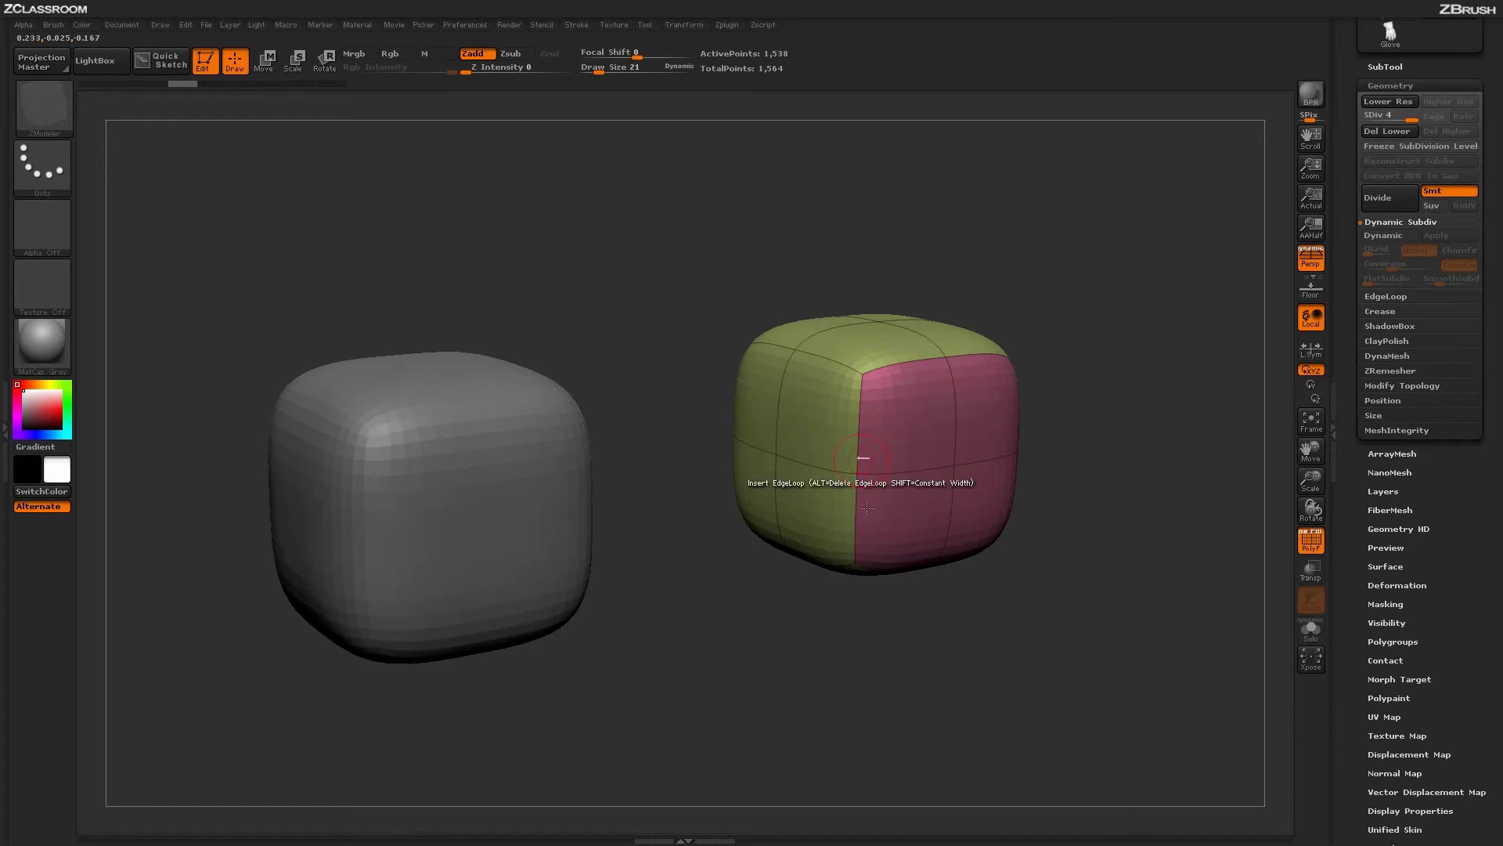
Try a QMesh extrusion on the Traditional cube's front face, both with its subdivision levels and after deleting the lower ones.
{"action": "left_click", "coordinate": [915, 418]}
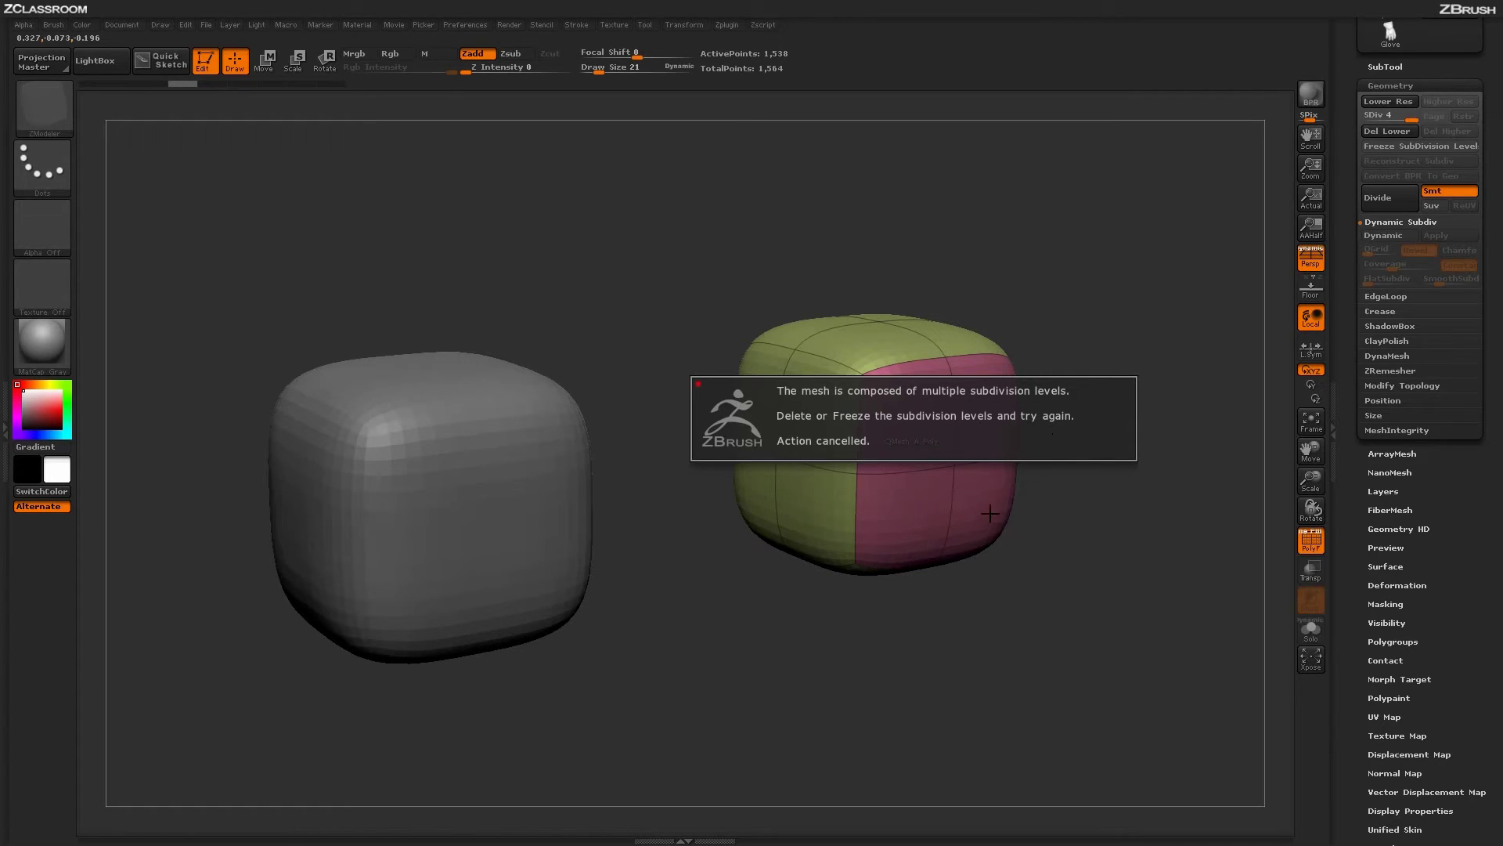
{"action": "left_click", "coordinate": [1085, 542]}
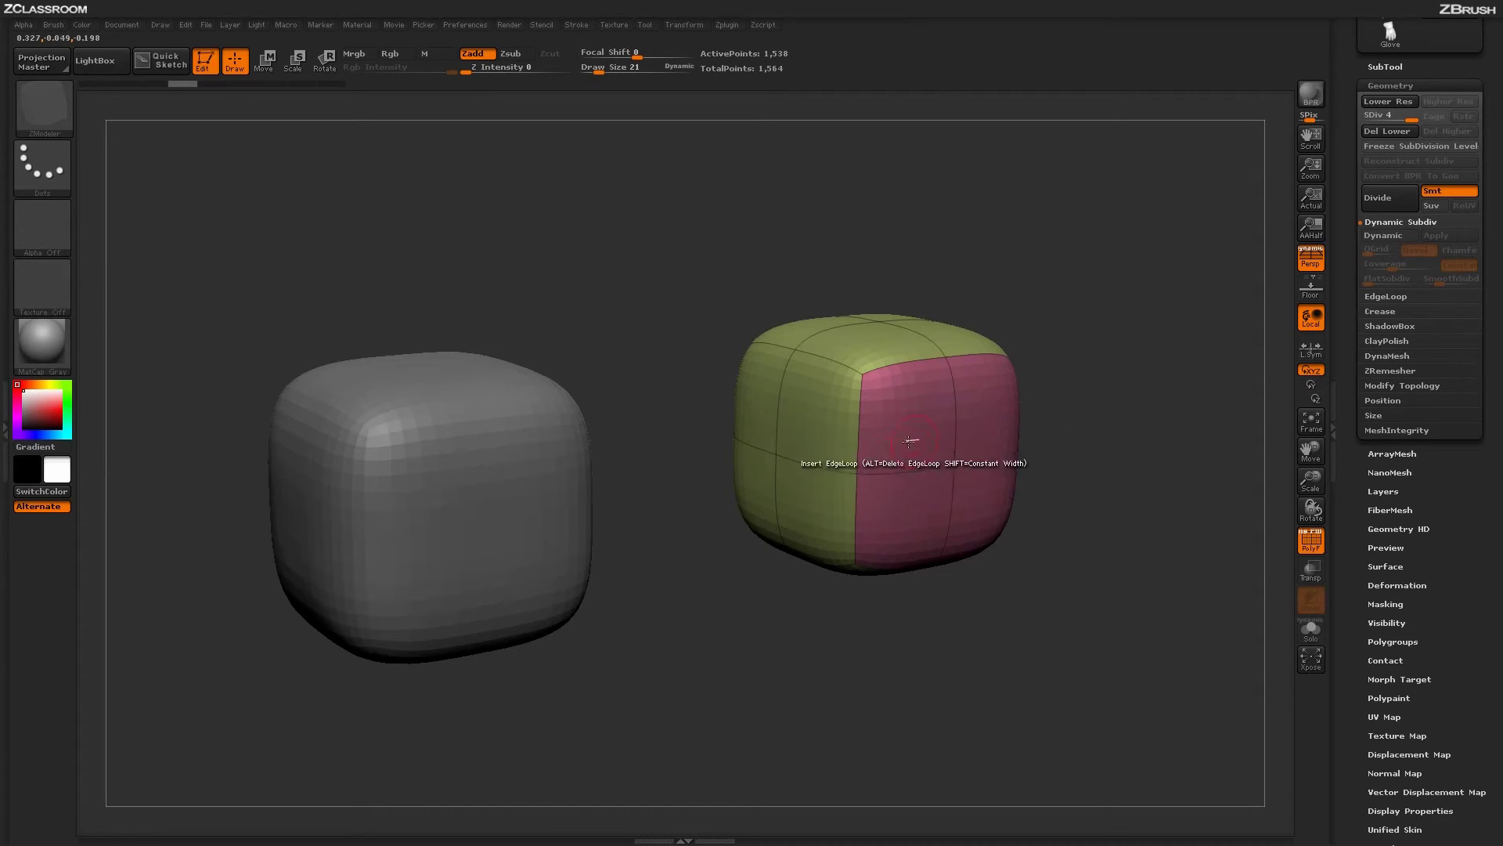
{"action": "left_click", "coordinate": [1390, 130]}
{"action": "left_click_drag", "start_coordinate": [926, 420], "coordinate": [1016, 447]}
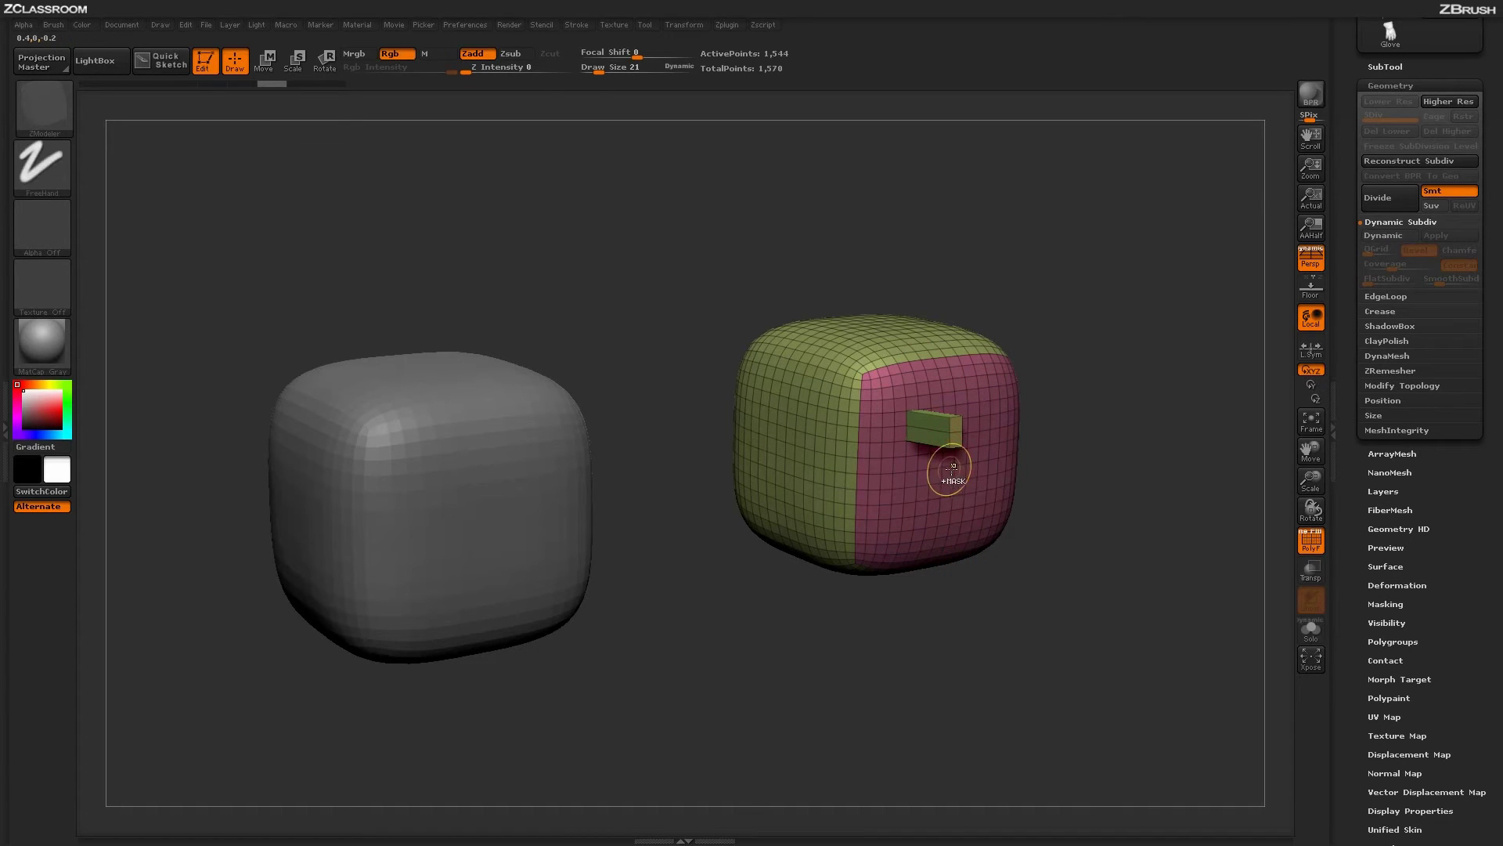
{"action": "key", "text": "ctrl+z"}
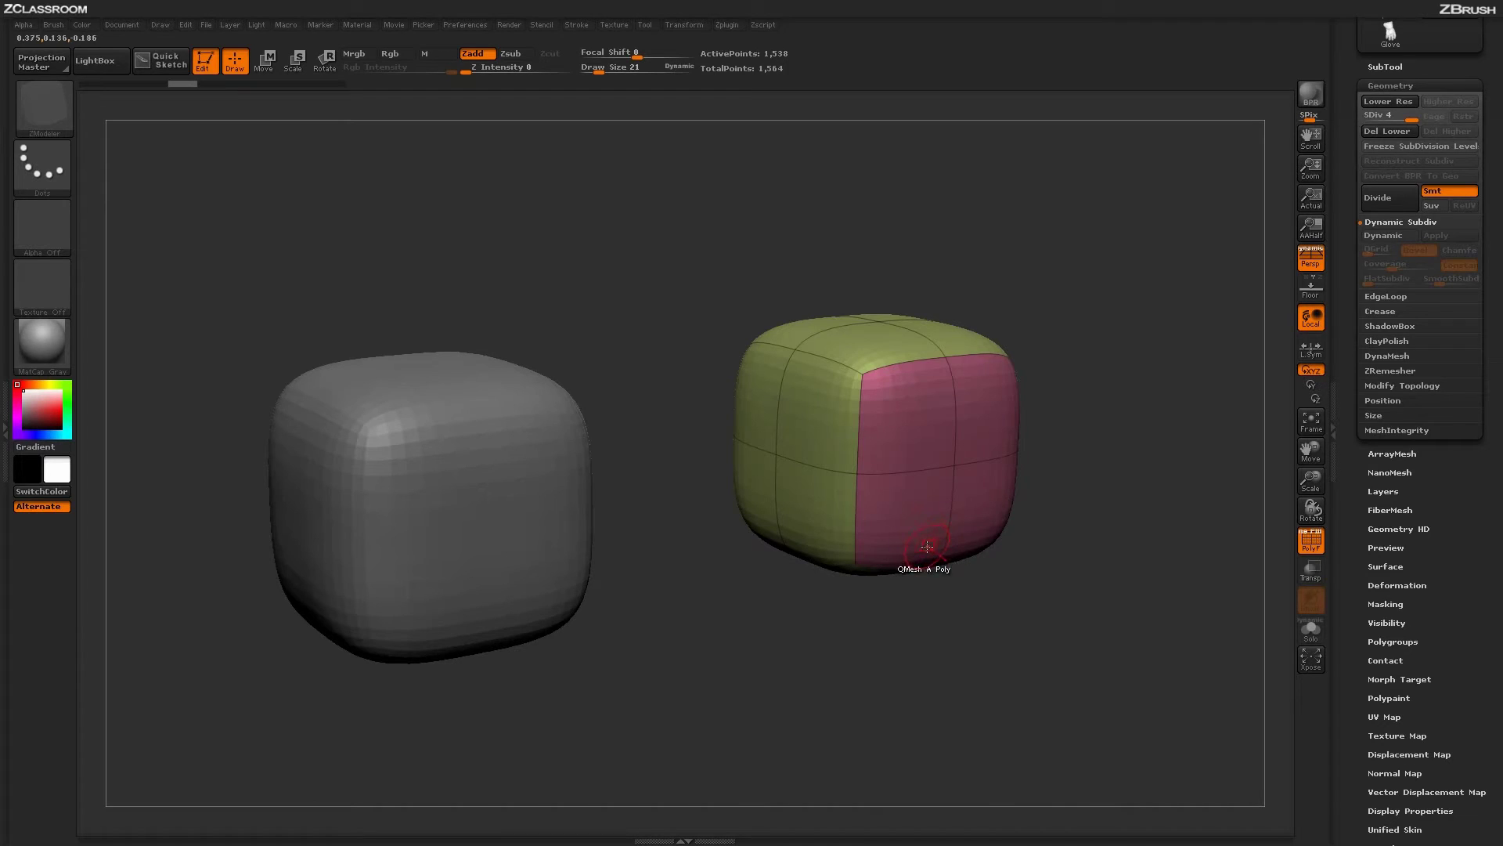
Select the Dynamic cube and check its base polygons for ZModeler editing with Dynamic Subdivision off and on.
{"action": "key", "text": "alt+Down"}
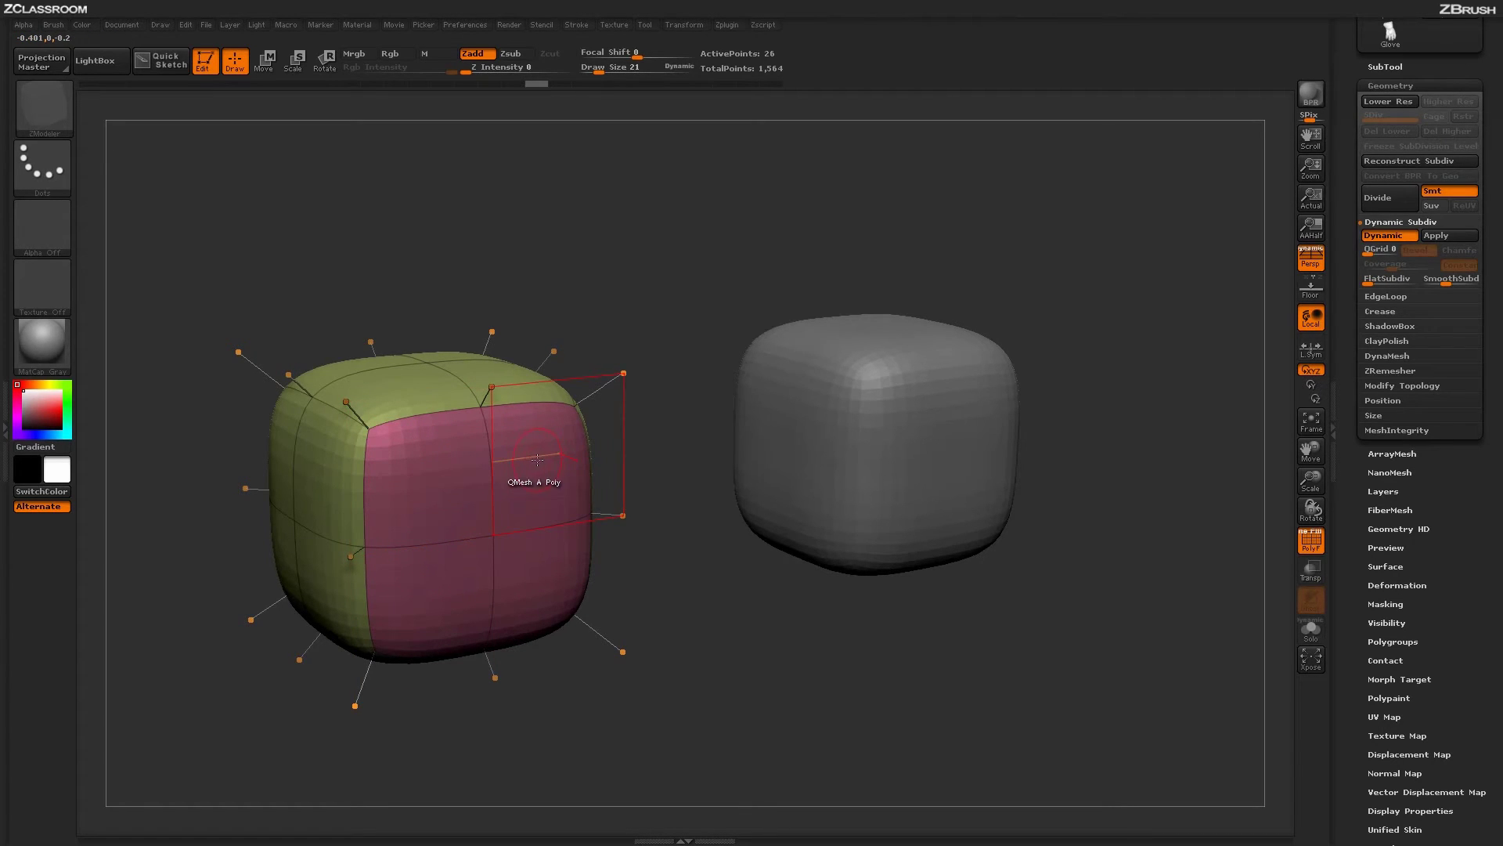
{"action": "left_click", "coordinate": [1383, 235]}
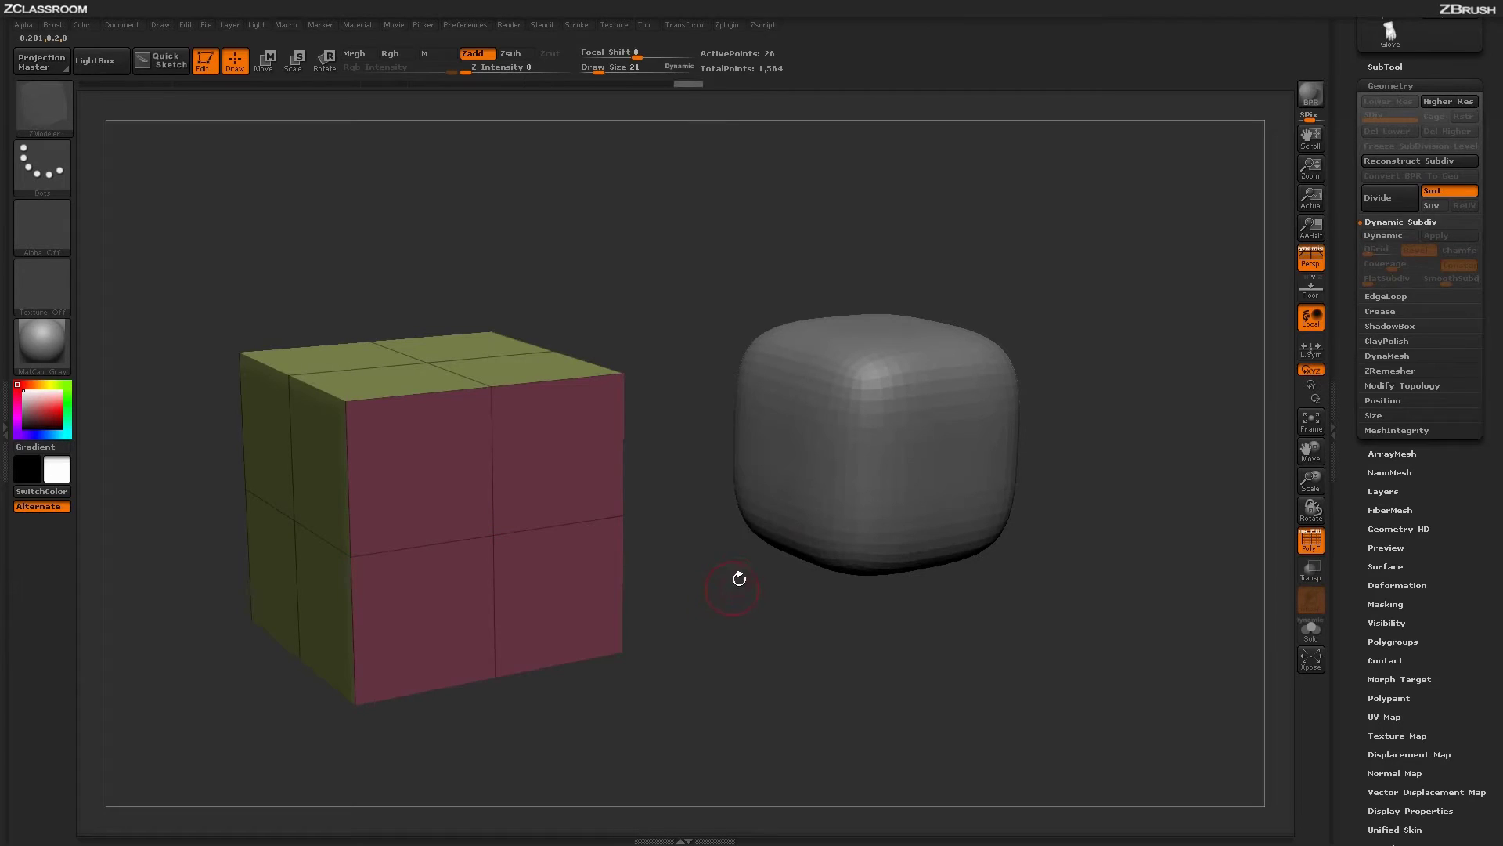
{"action": "left_click", "coordinate": [1382, 235]}
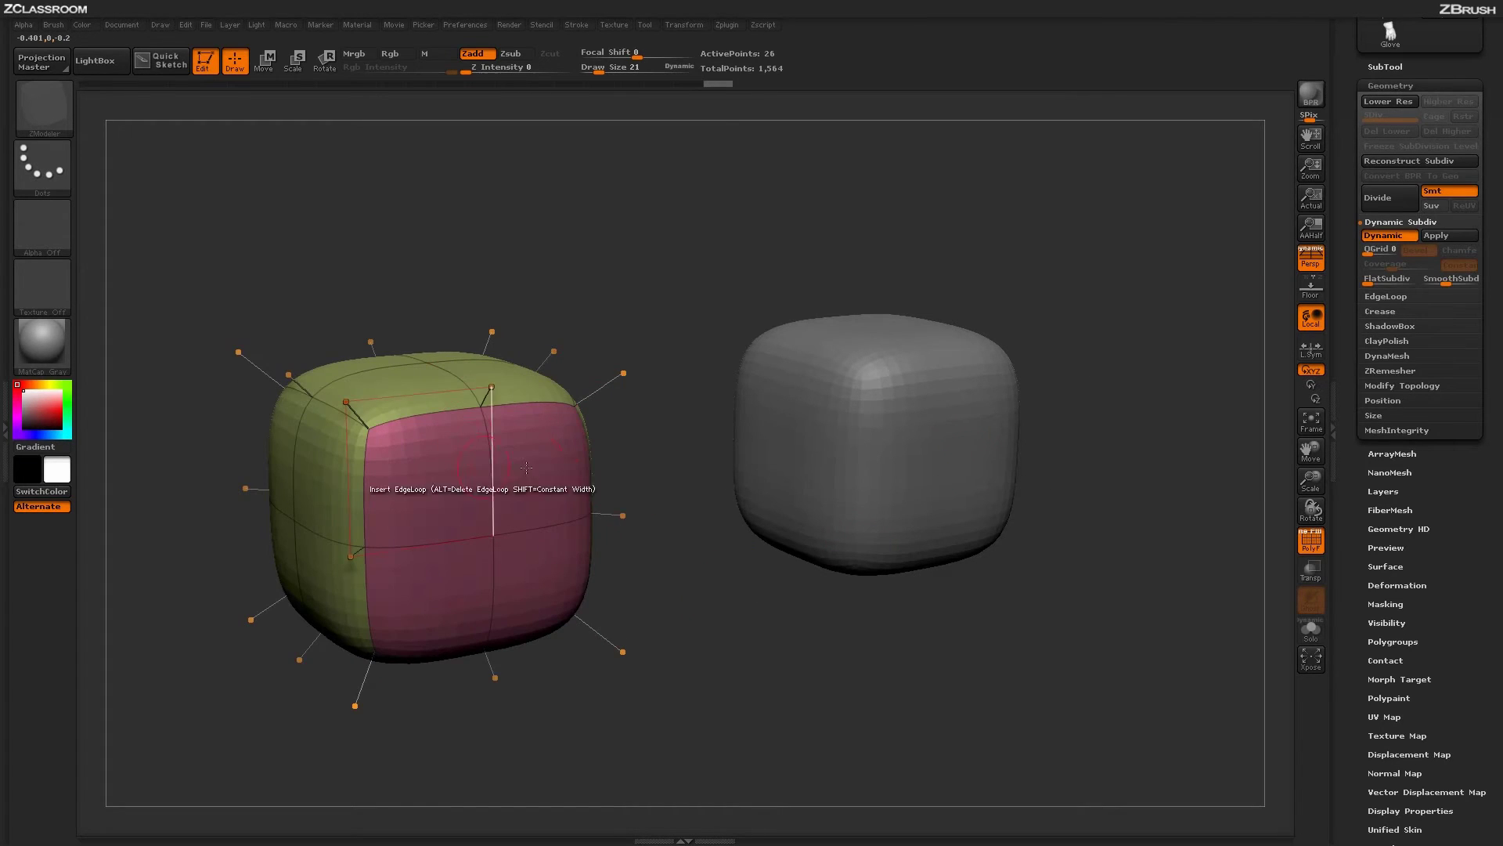
Extrude the upper front faces of the Dynamic cube outward and its two rear top polygons upward with QMesh.
{"action": "left_click_drag", "start_coordinate": [548, 463], "coordinate": [618, 491]}
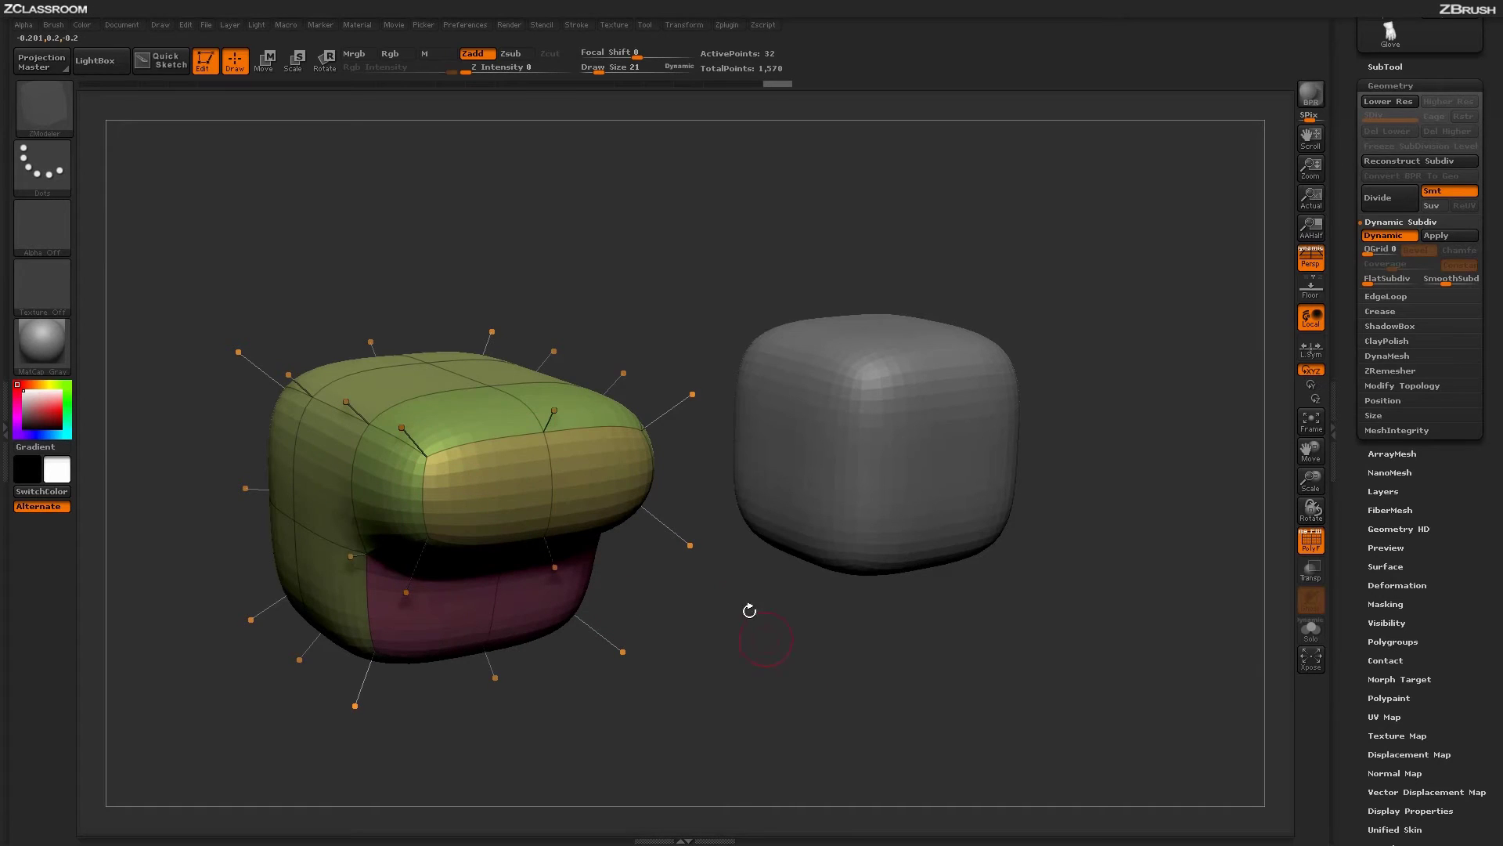
{"action": "left_click_drag", "start_coordinate": [376, 391], "coordinate": [387, 235]}
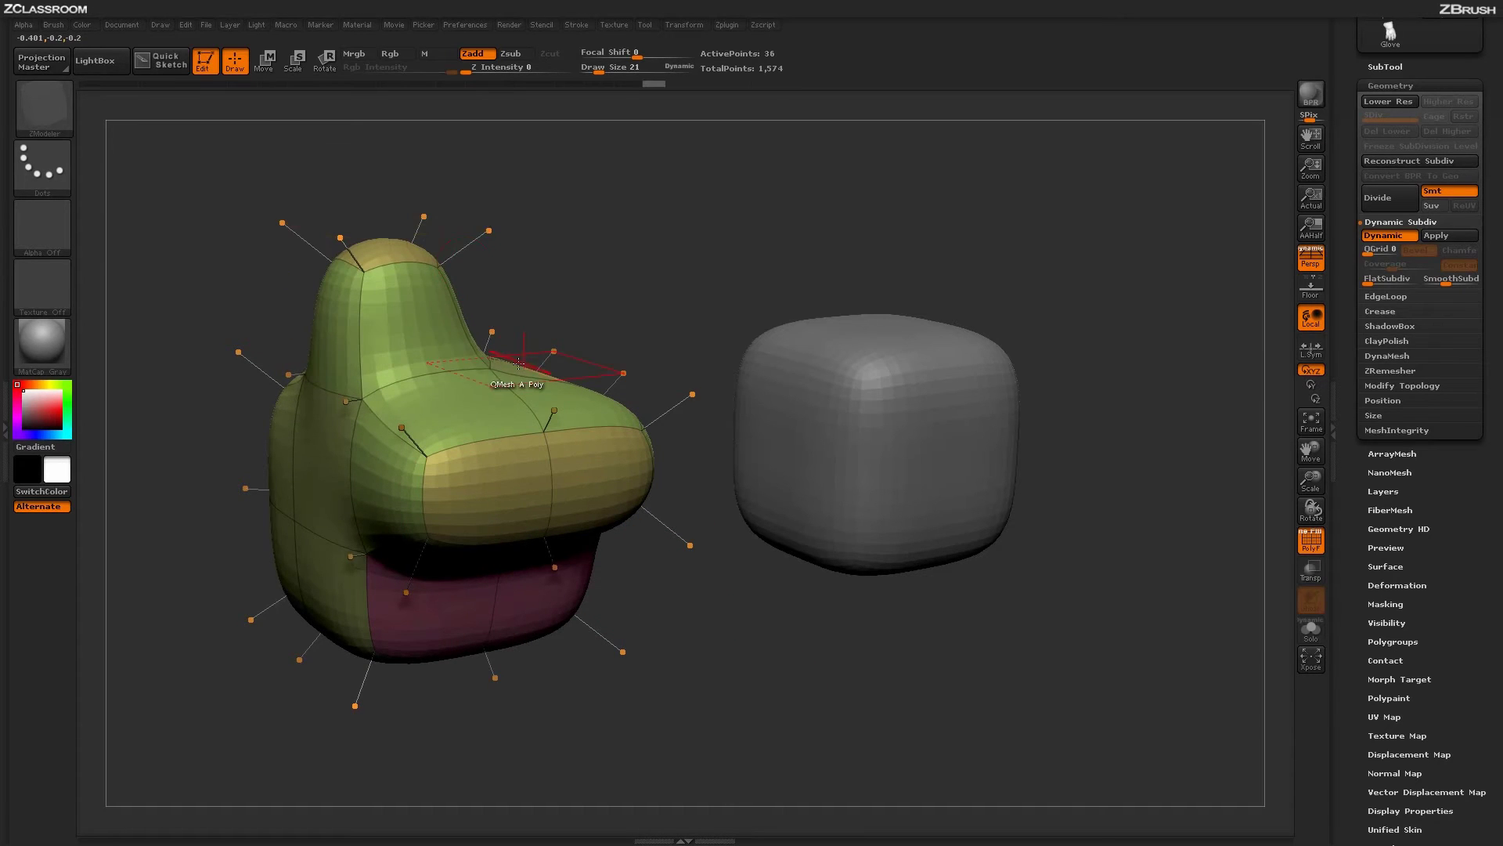
{"action": "left_click_drag", "start_coordinate": [517, 366], "coordinate": [520, 306]}
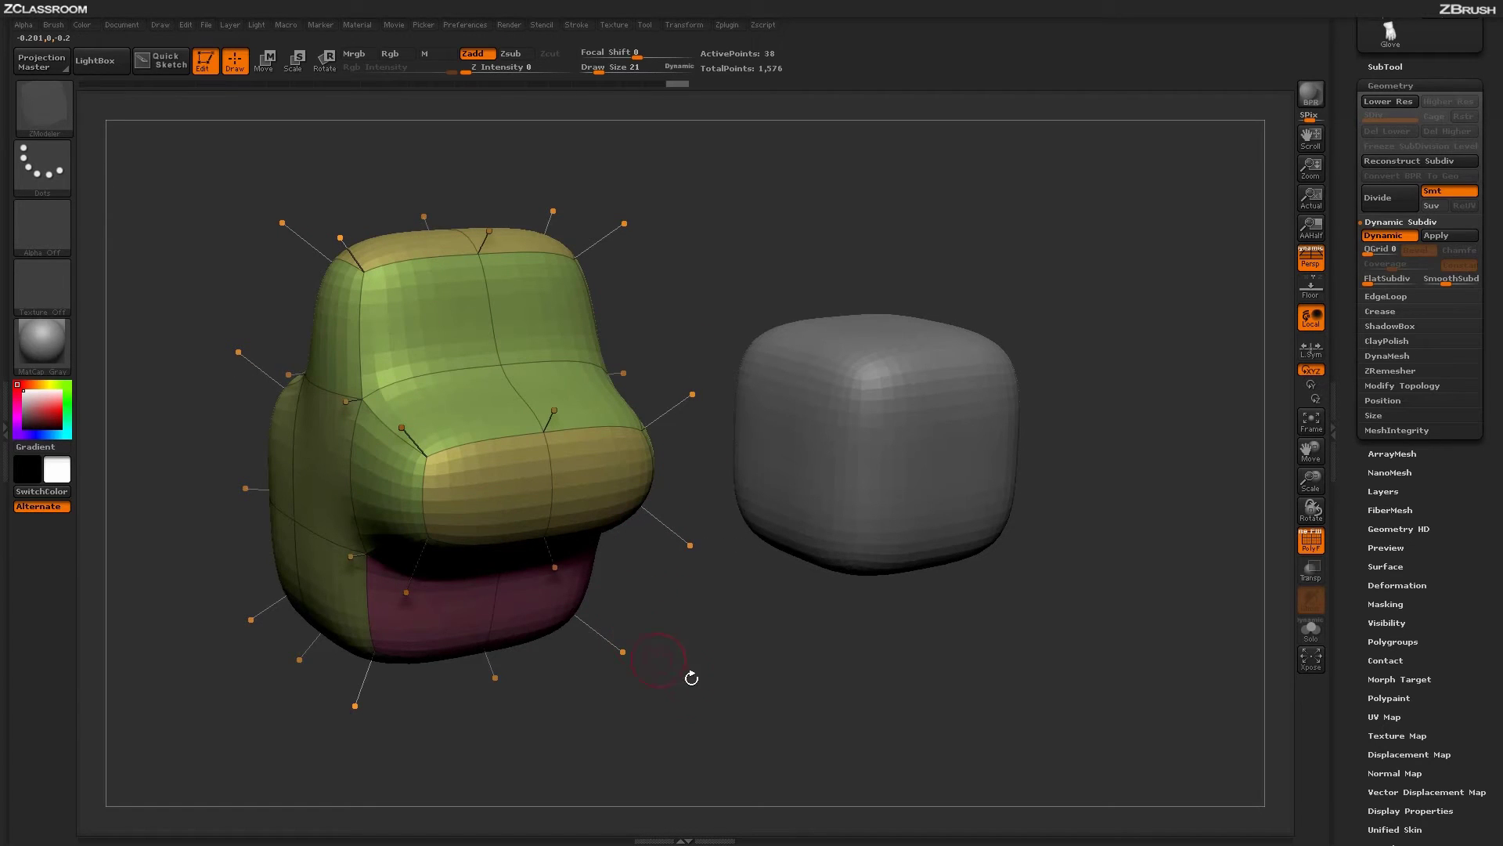
{"action": "left_click_drag", "start_coordinate": [762, 690], "coordinate": [691, 681]}
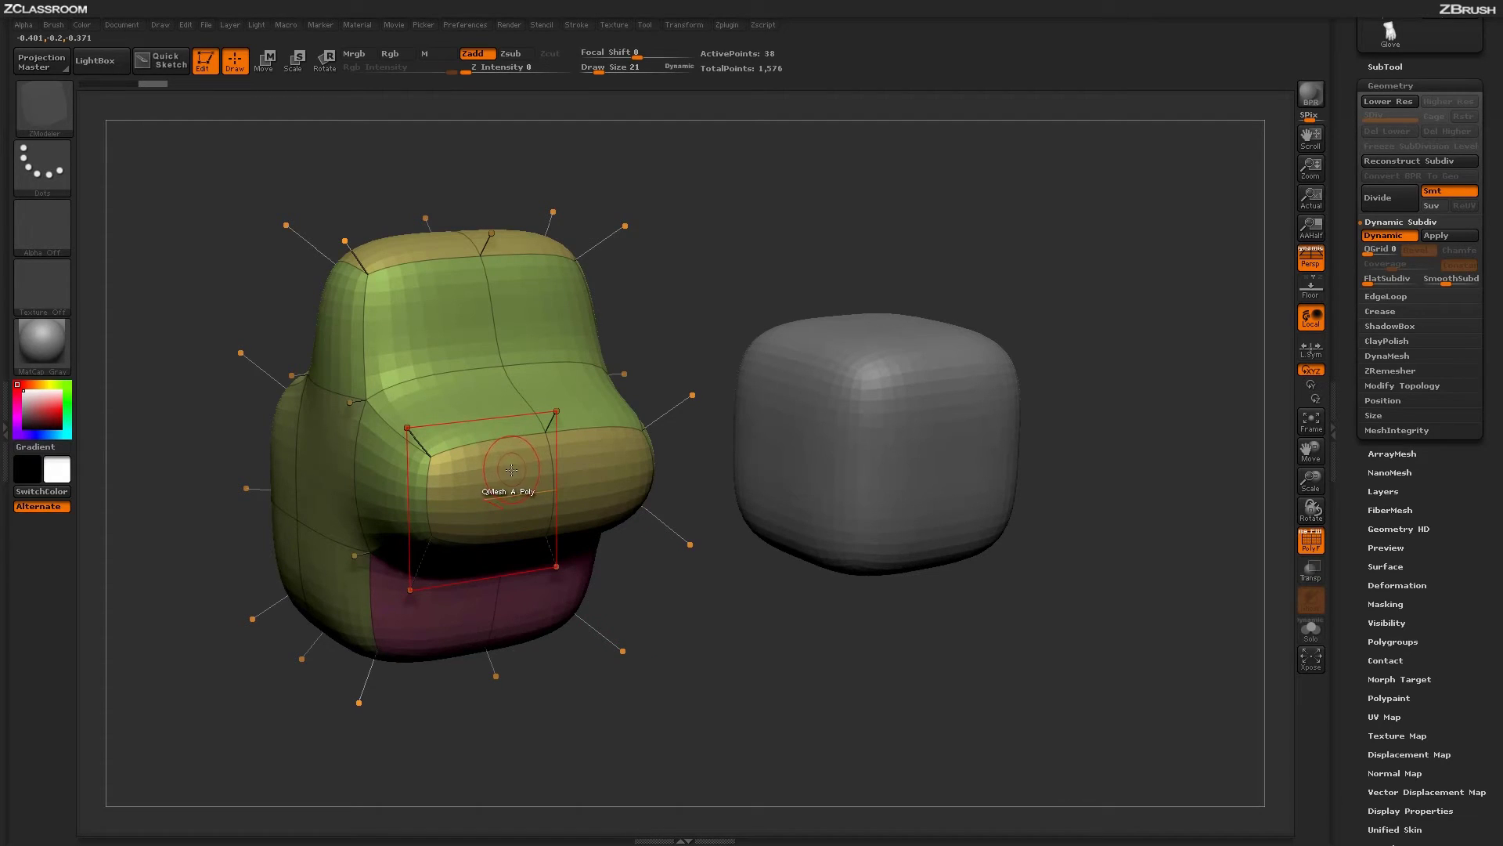
Turn off Dynamic Subdivision and crease the front block's edges with the ZModeler Crease action targeting a single Edge.
{"action": "left_click", "coordinate": [1384, 235]}
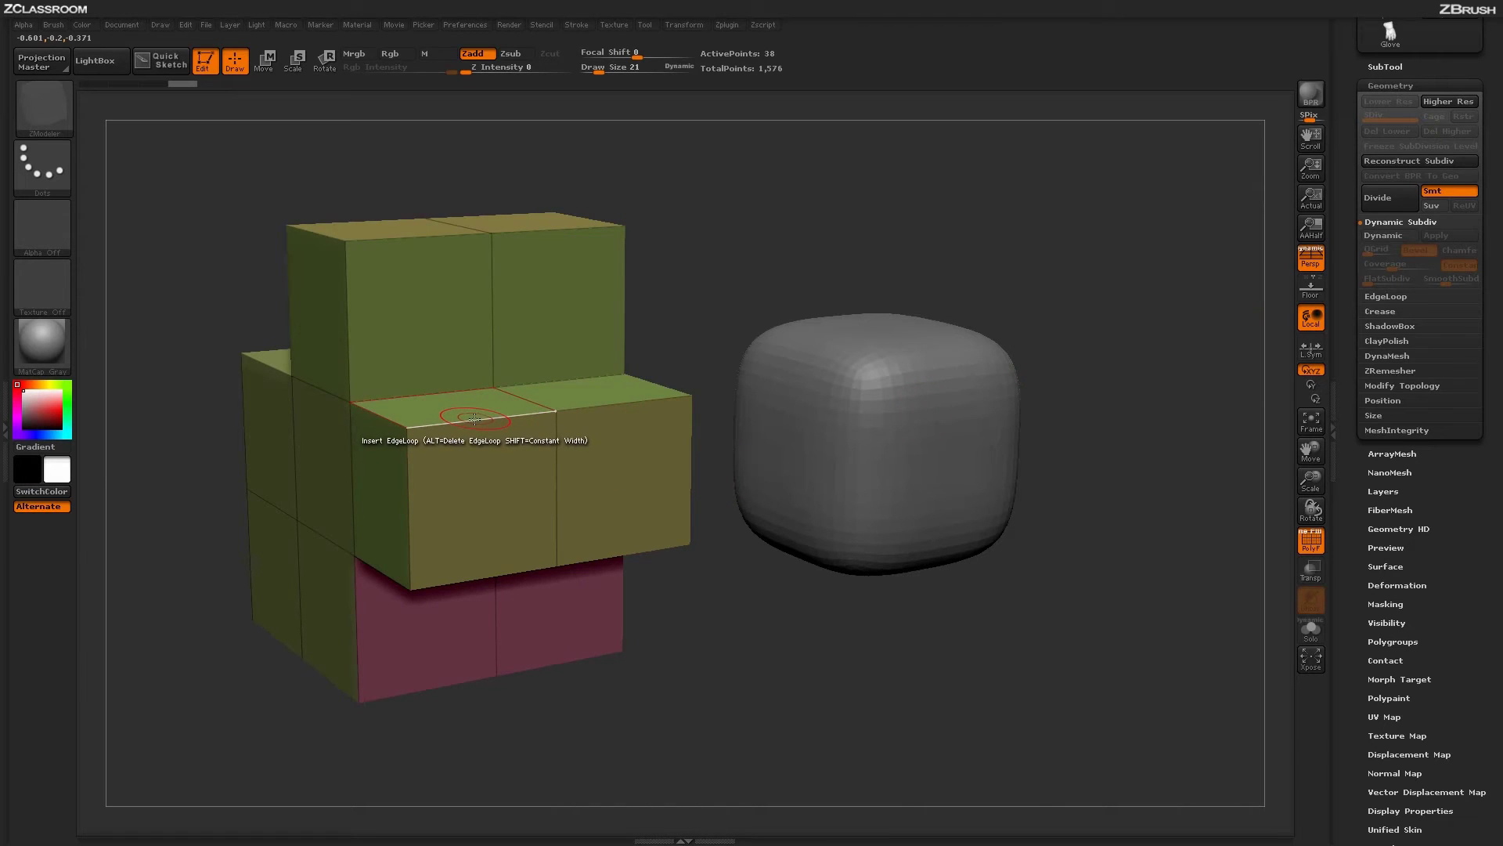
{"action": "key", "text": "space"}
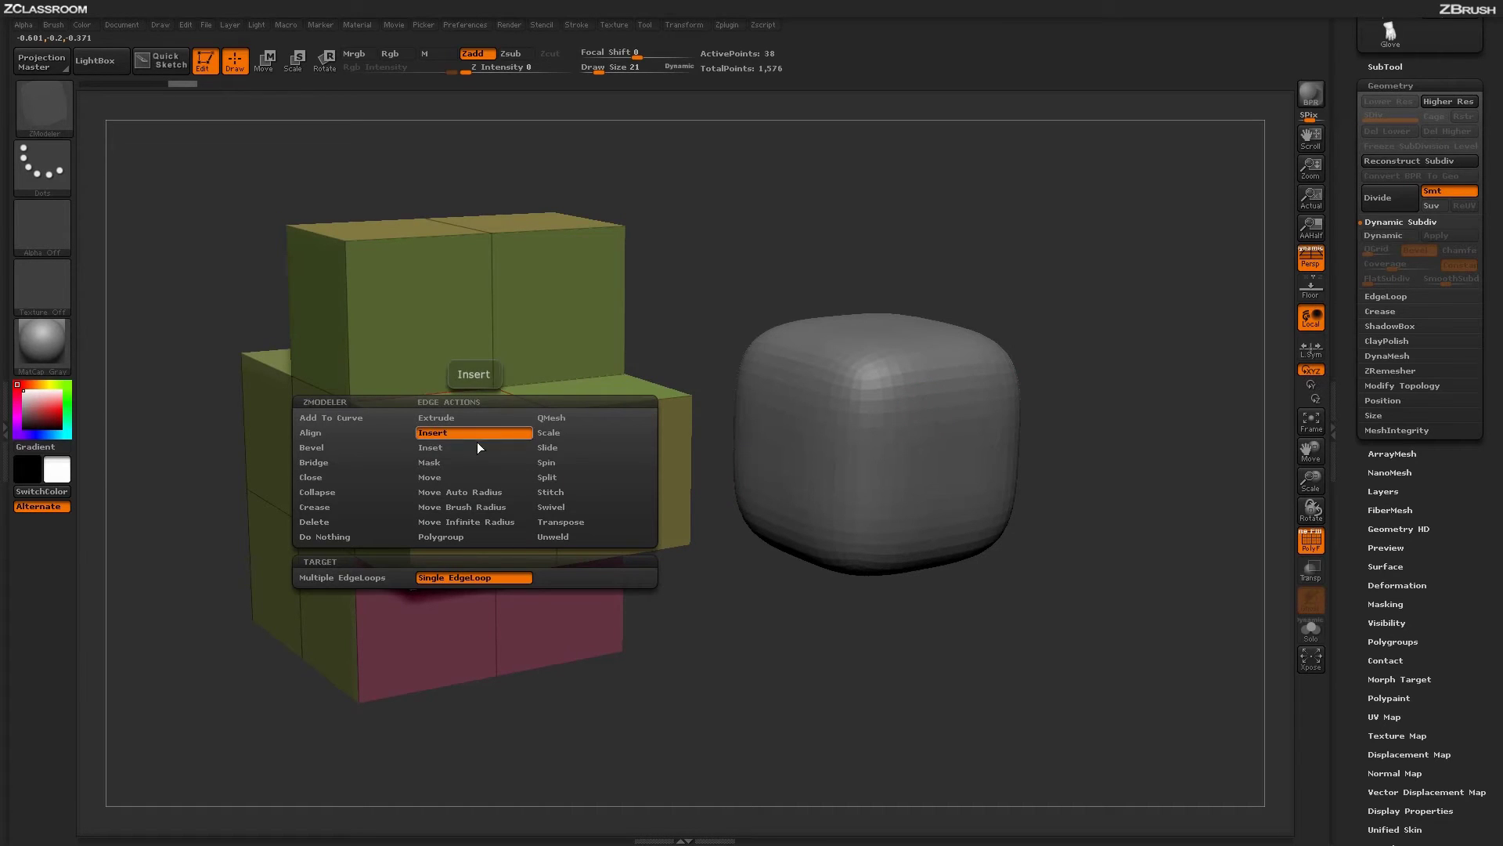
{"action": "left_click", "coordinate": [353, 509]}
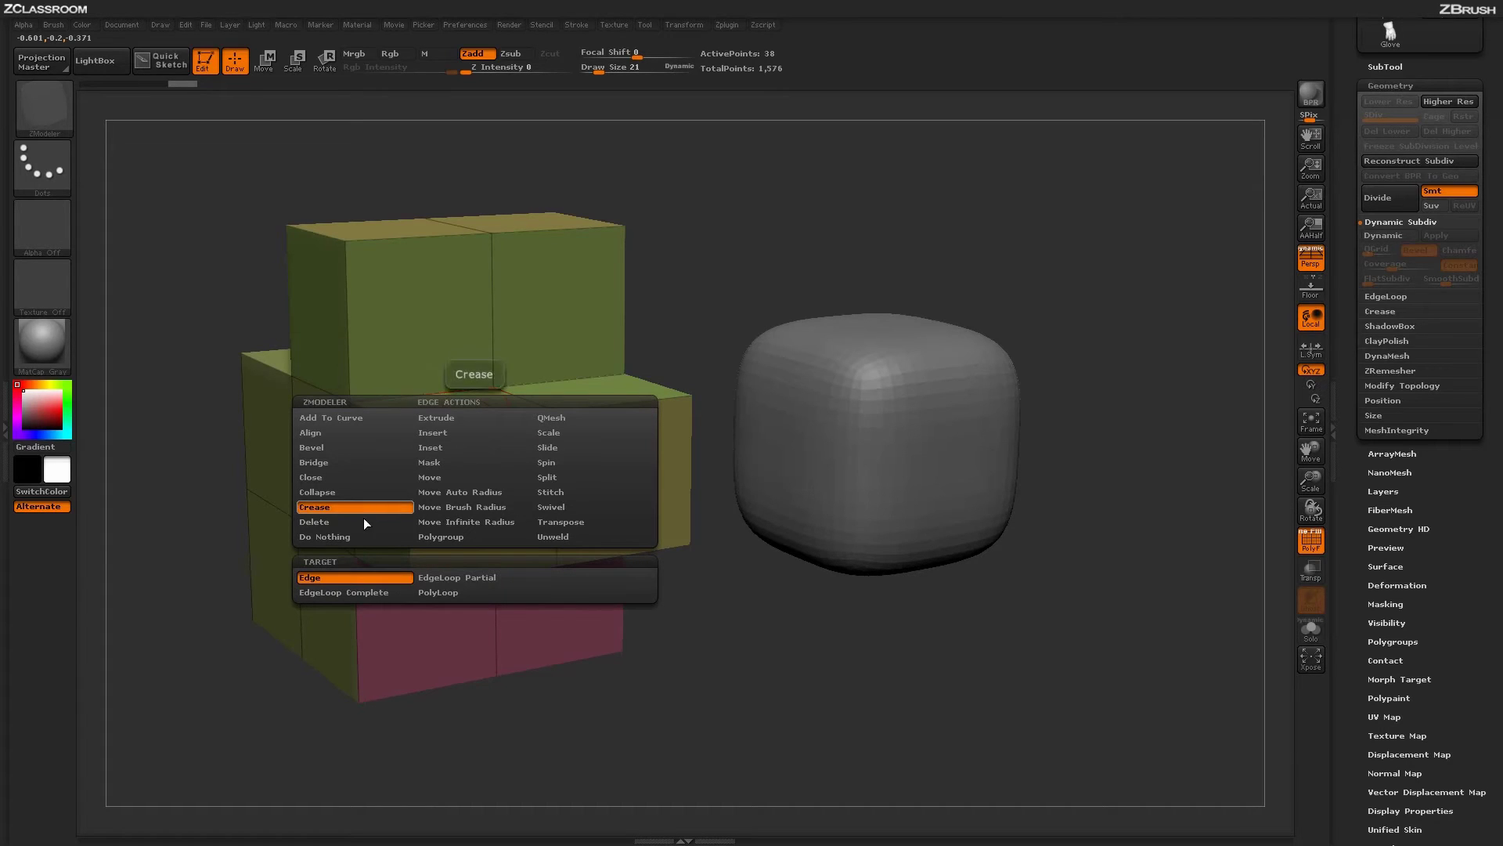
{"action": "left_click", "coordinate": [381, 579]}
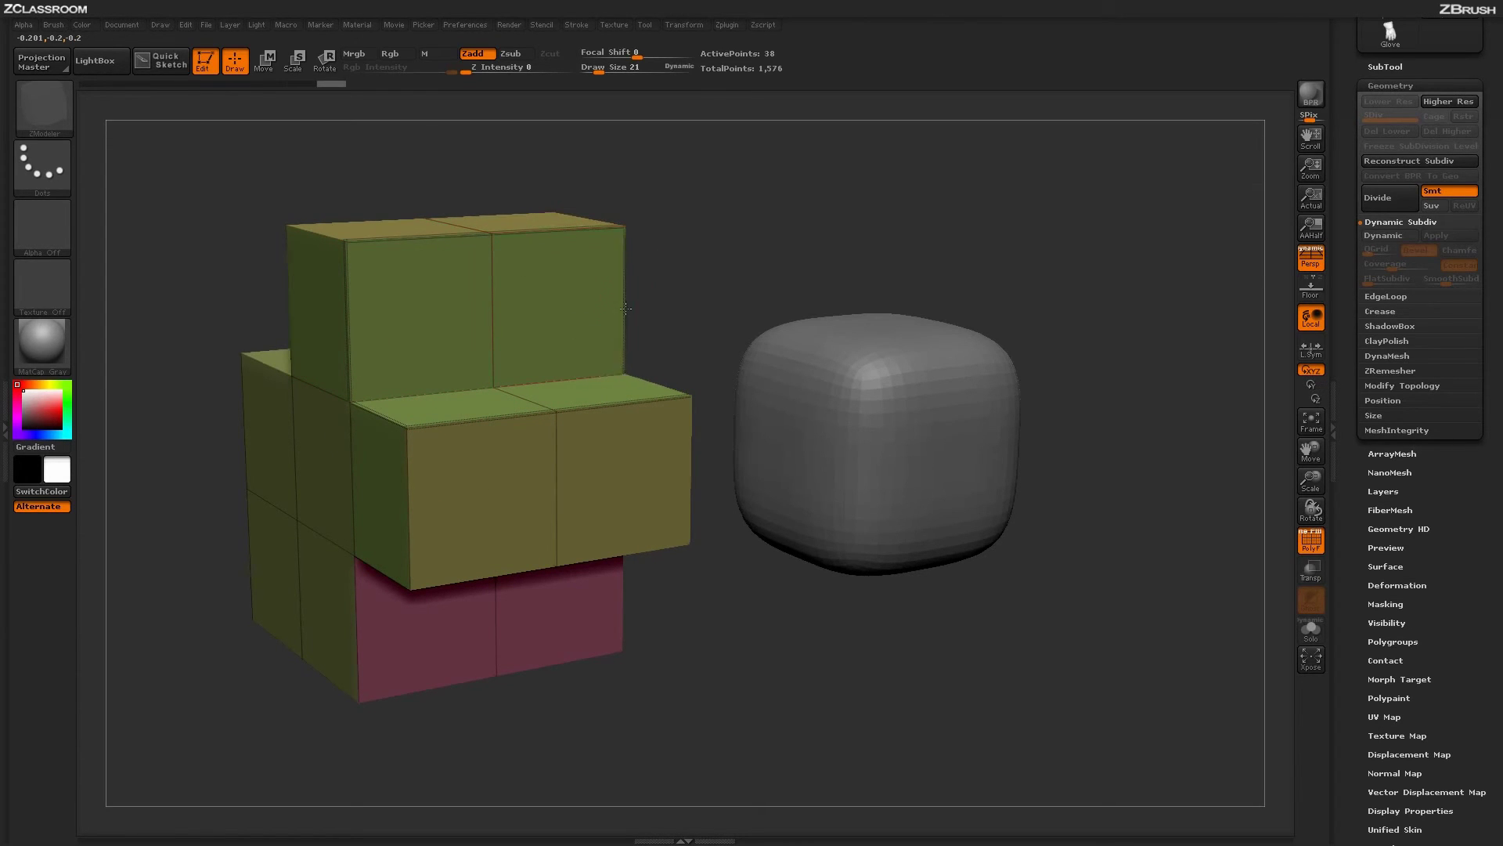
{"action": "left_click", "coordinate": [459, 580]}
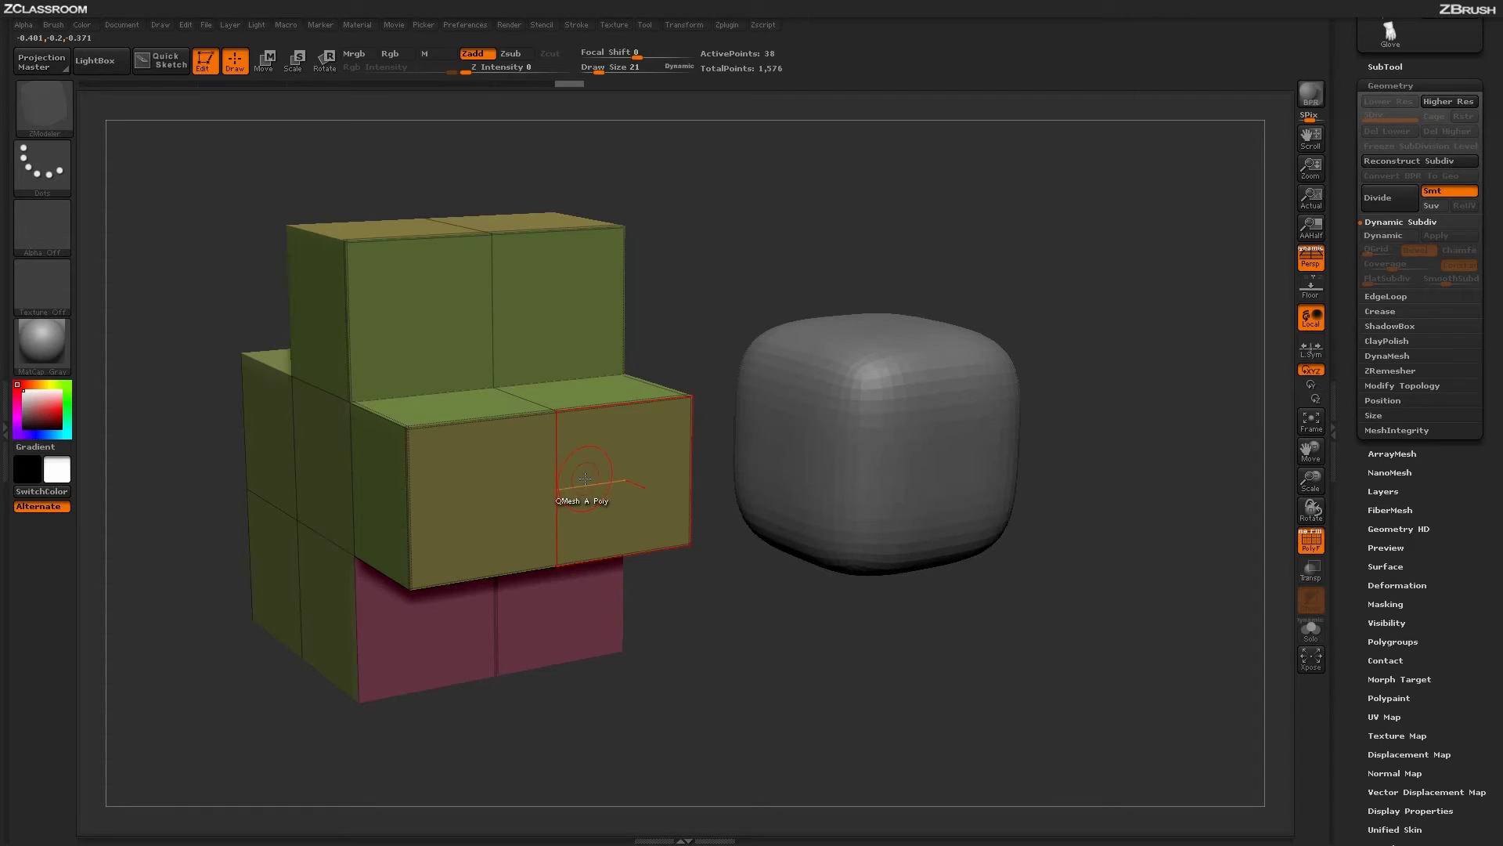
Turn Dynamic Subdivision on, crease the edges where the upright block meets the ledge, and uncrease the ledge's front top edges.
{"action": "left_click", "coordinate": [1383, 235]}
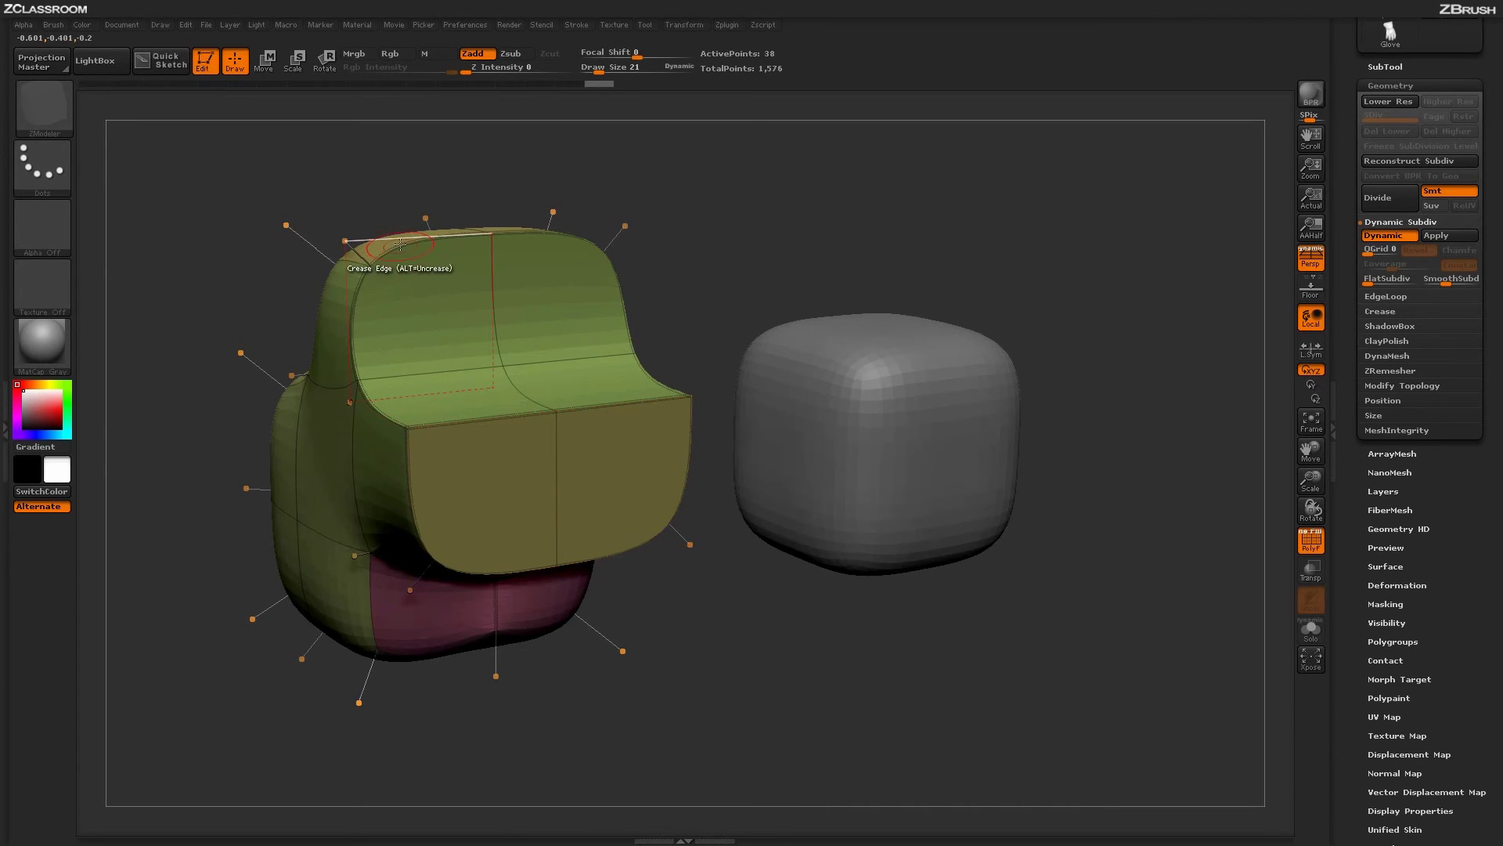
{"action": "left_click", "coordinate": [359, 332]}
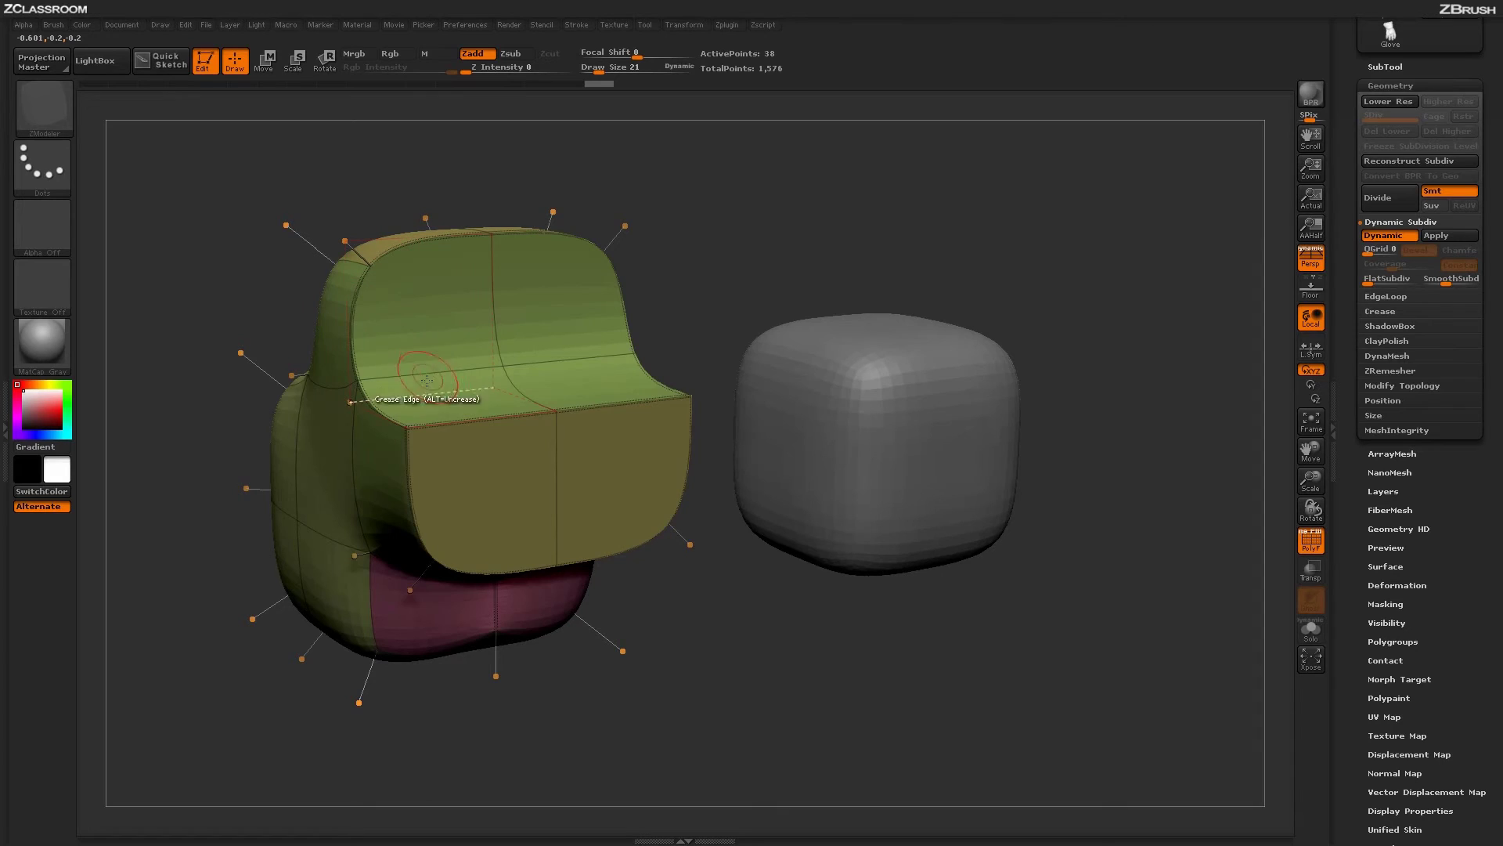
{"action": "left_click", "coordinate": [536, 370]}
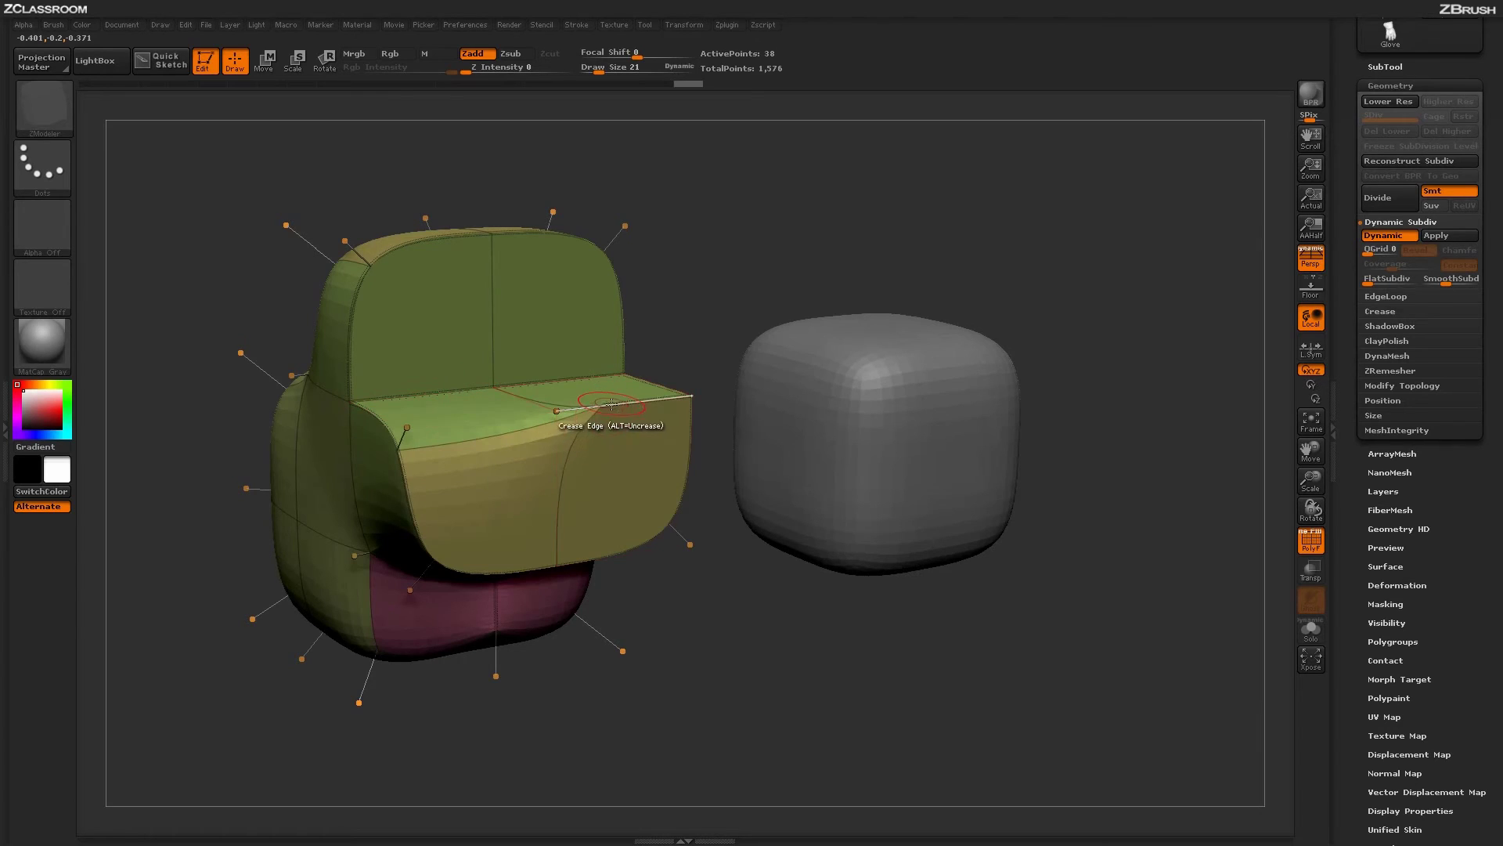
{"action": "left_click", "coordinate": [583, 404], "text": "alt"}
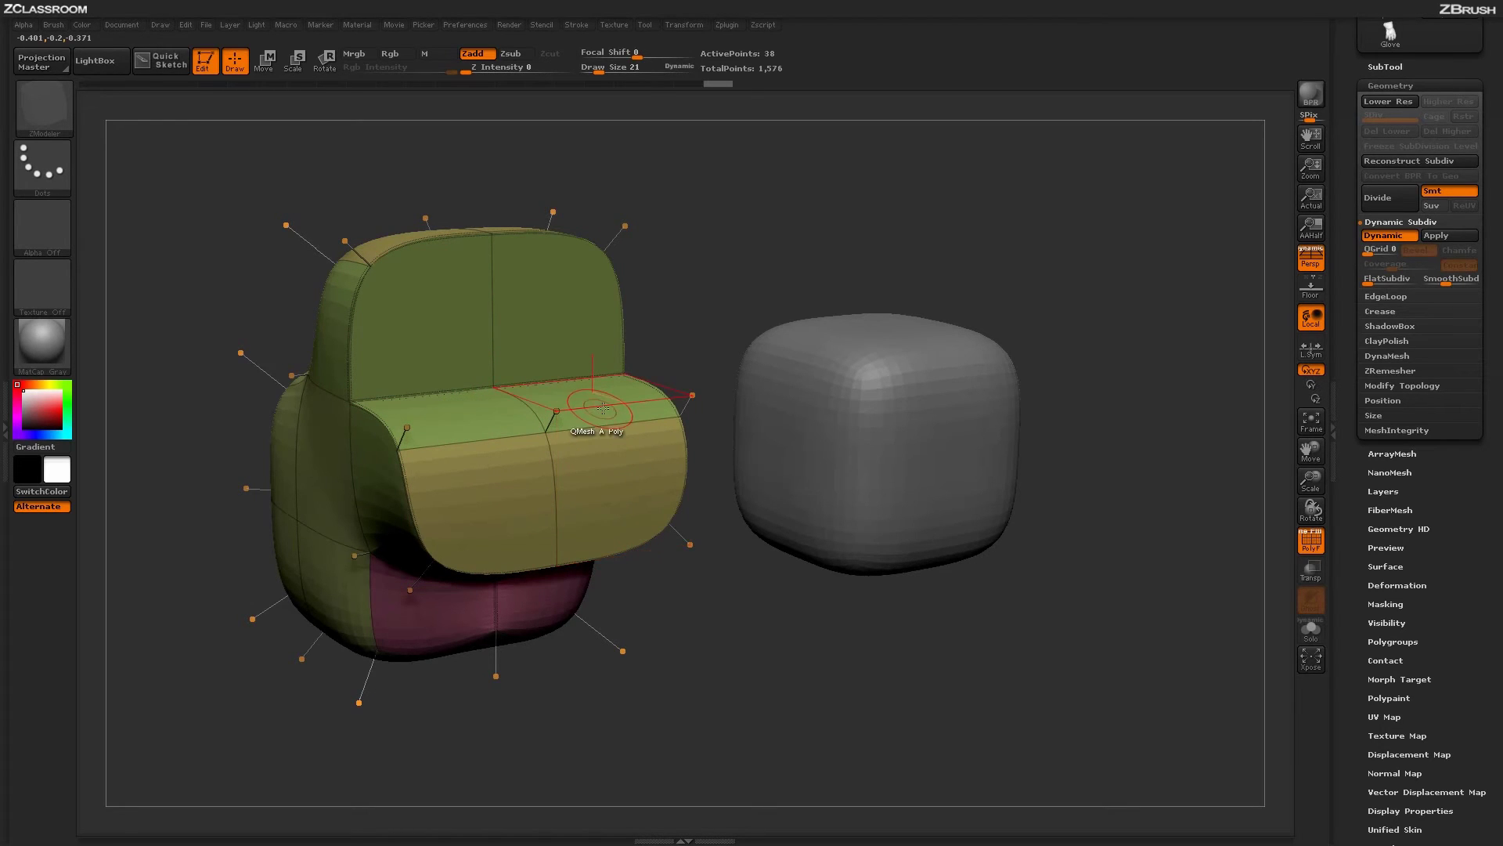
Compare the creased model with Dynamic Subdivision off and on.
{"action": "left_click", "coordinate": [1383, 235]}
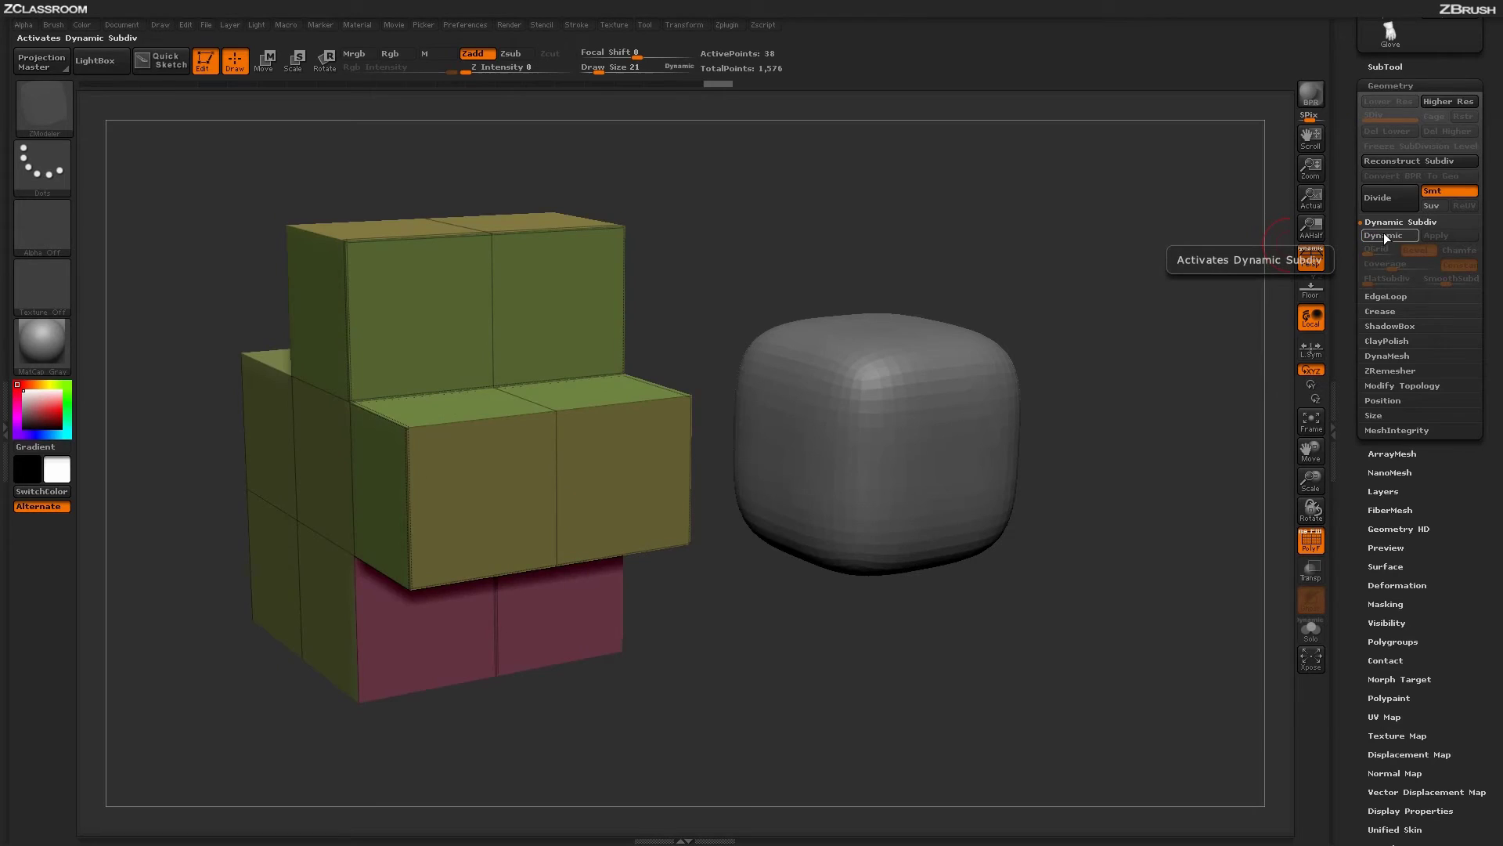
{"action": "left_click", "coordinate": [1378, 235]}
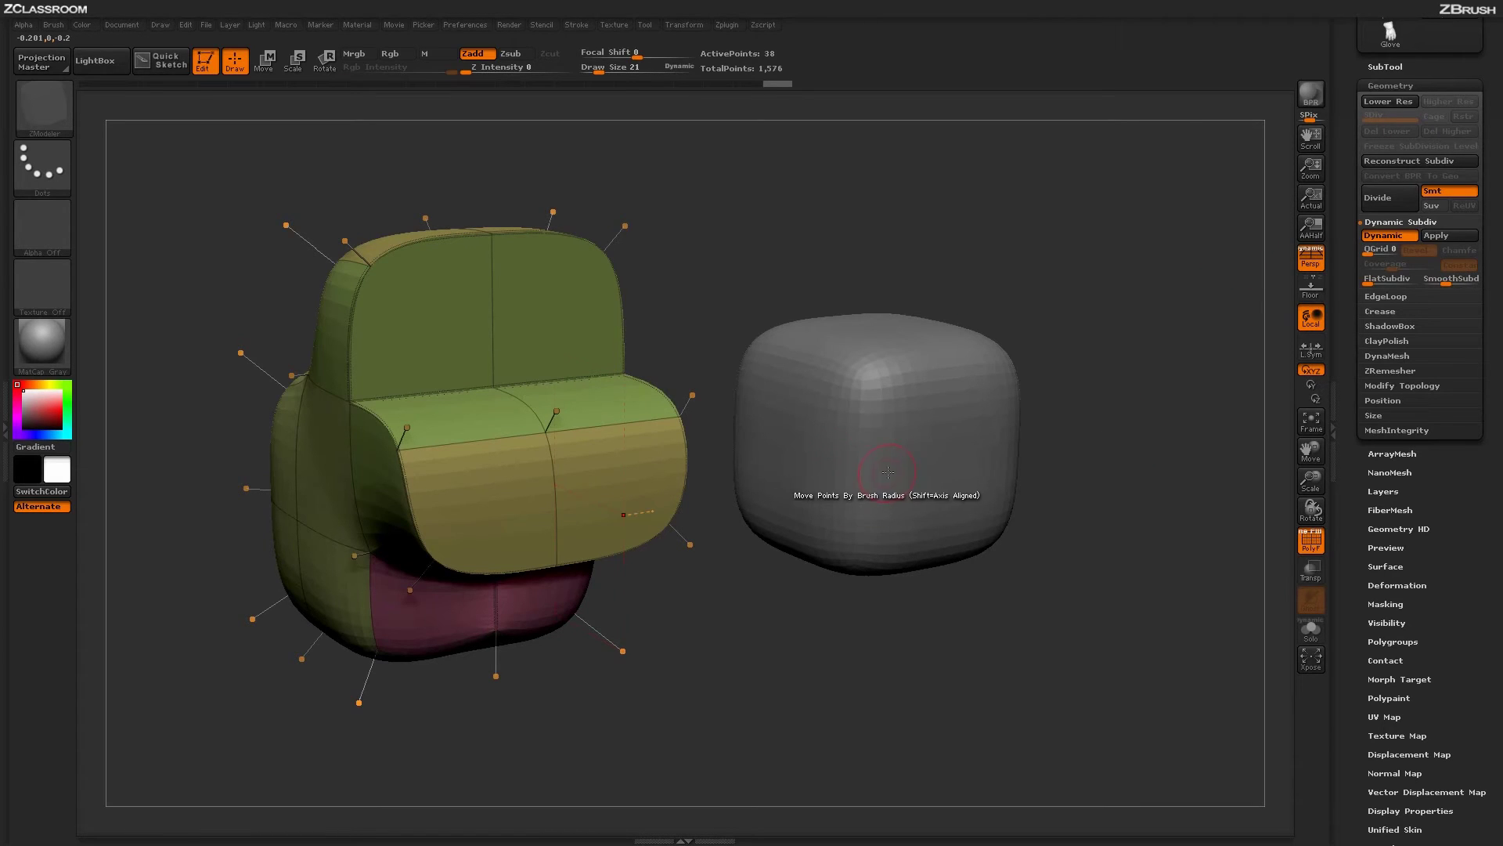
{"action": "left_click", "coordinate": [572, 457]}
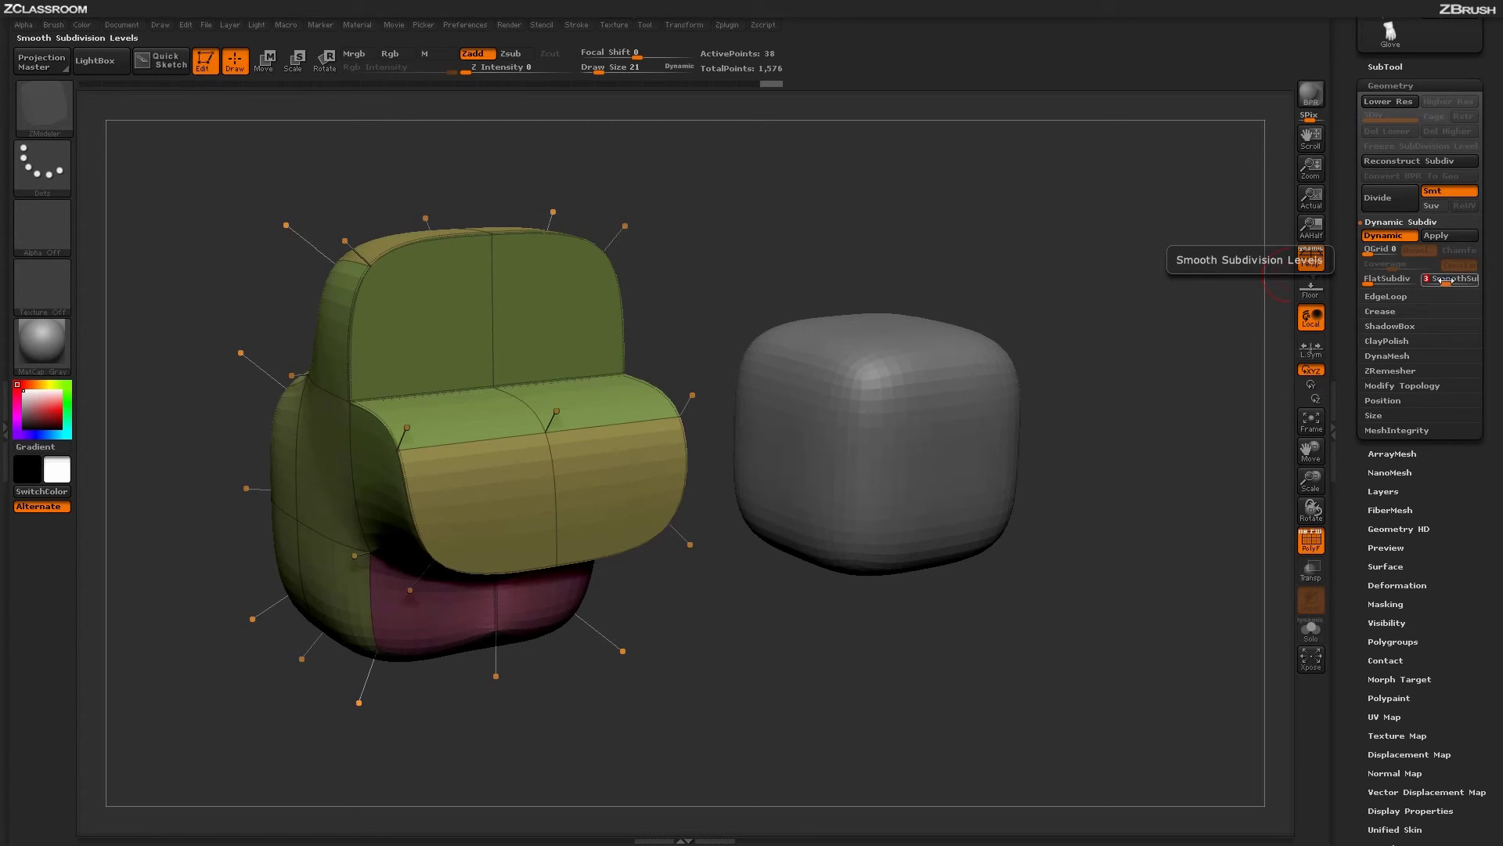
Set Smooth Subdivision to 0 and QGrid to 2 for the Dynamic model, and hide its polyframe.
{"action": "left_click_drag", "start_coordinate": [1447, 280], "coordinate": [1417, 328]}
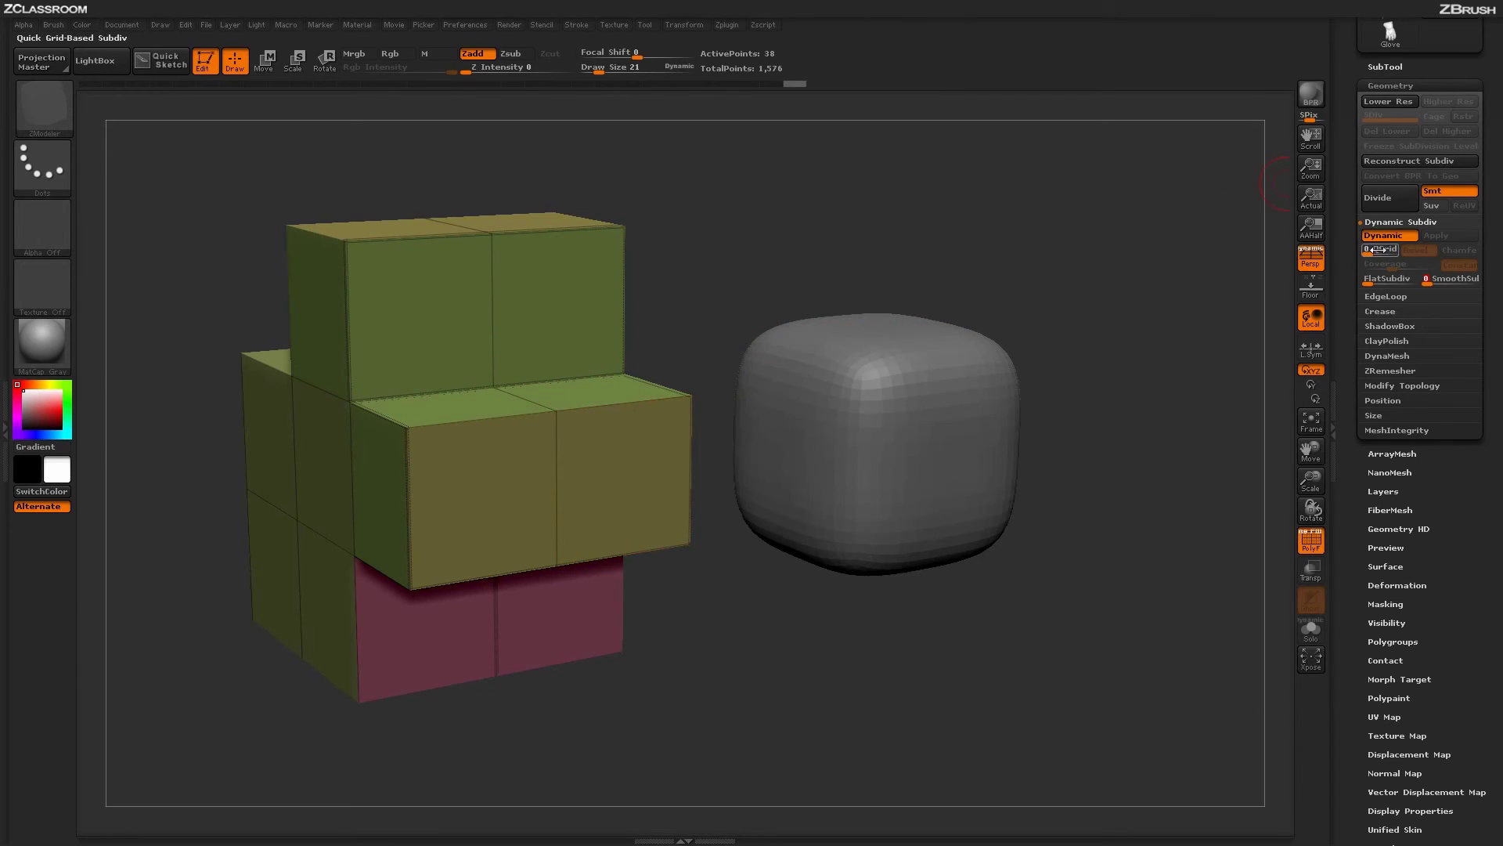
{"action": "left_click_drag", "start_coordinate": [1369, 253], "coordinate": [1370, 253]}
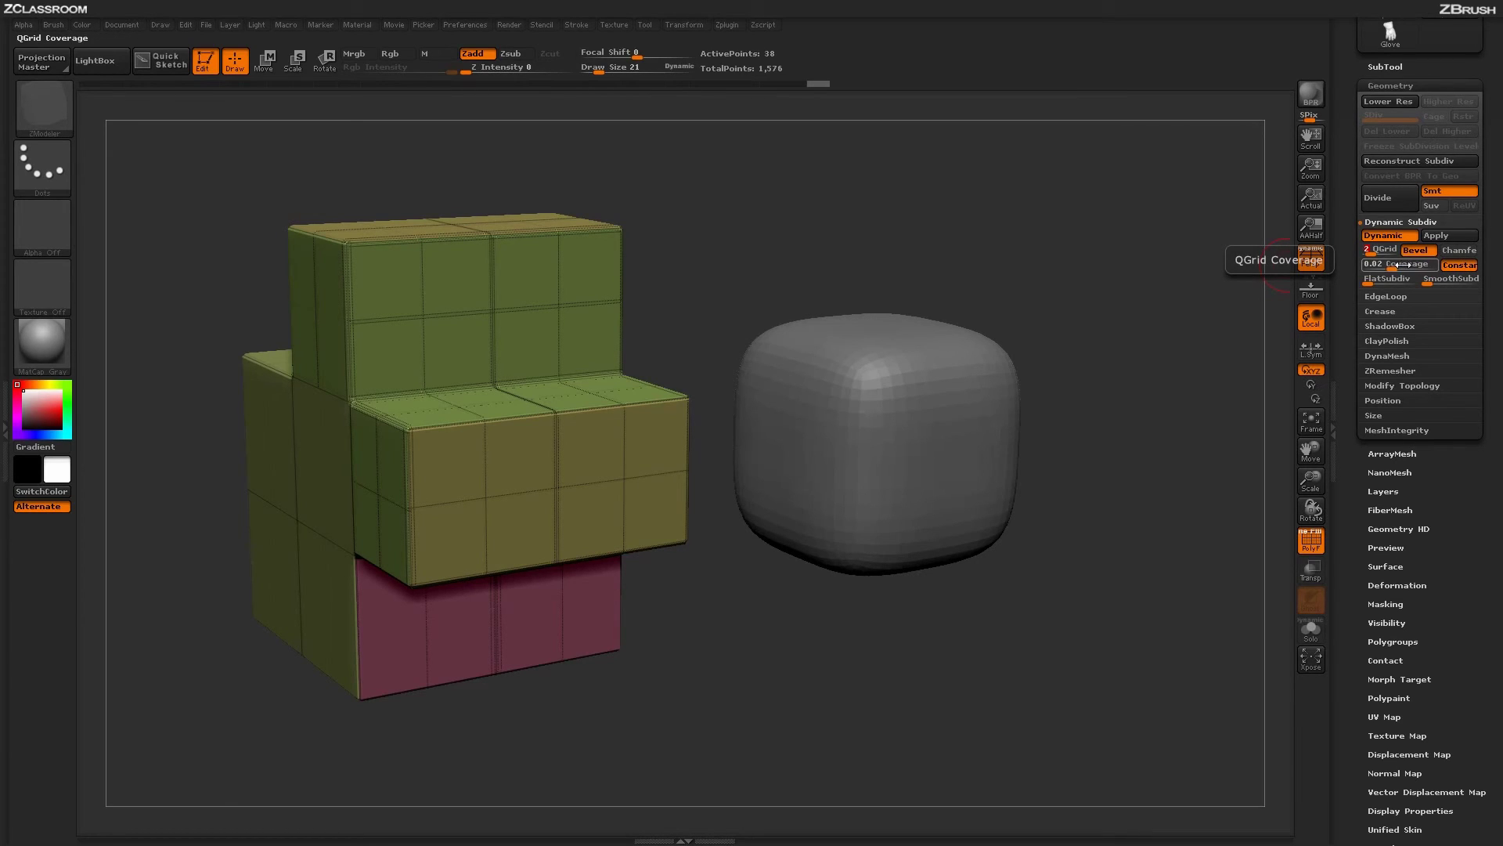
{"action": "left_click", "coordinate": [1312, 542]}
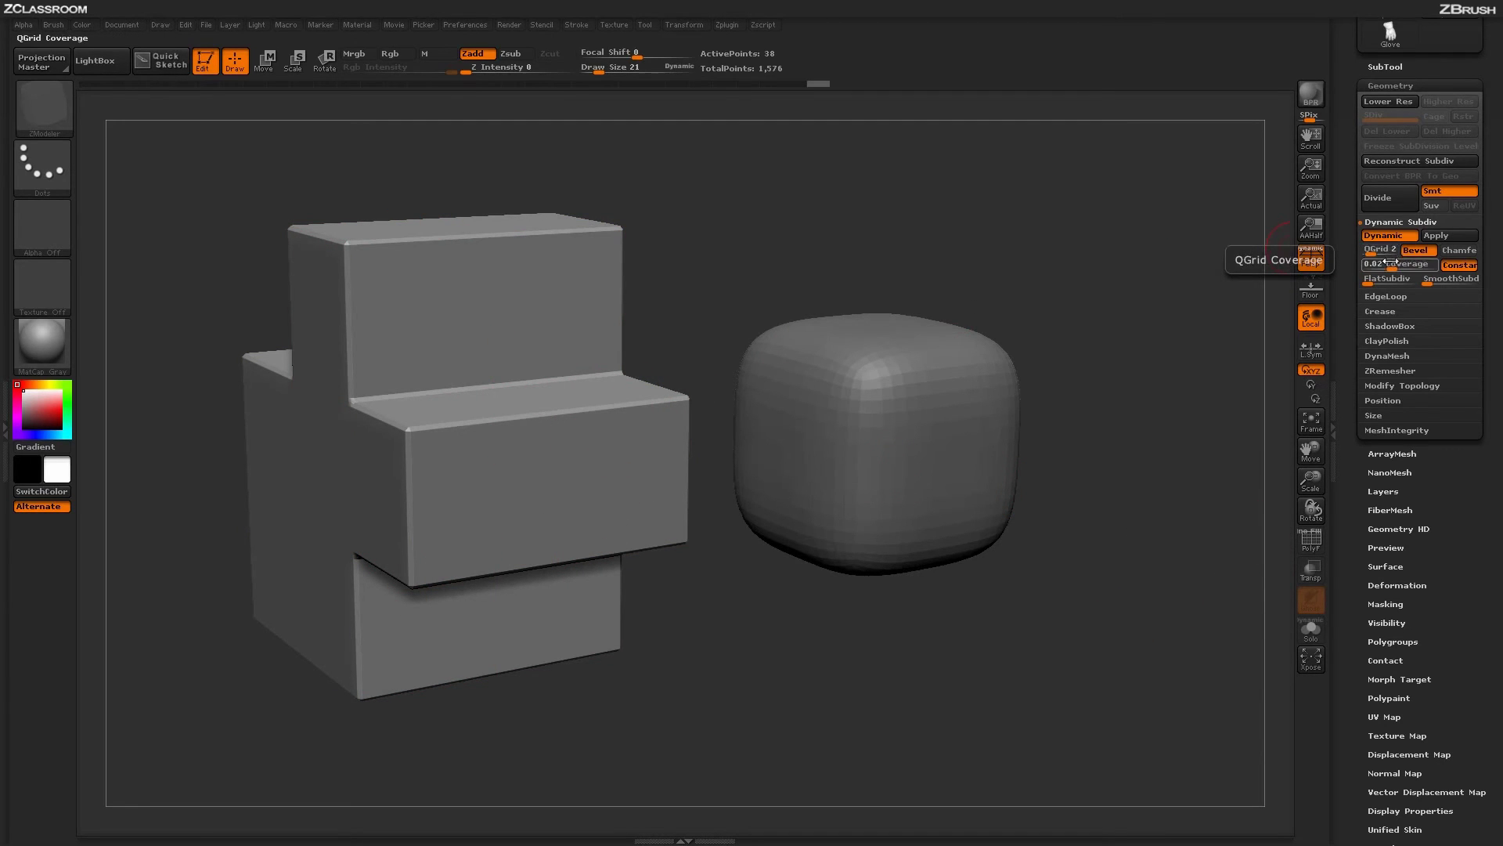
Enable Chamfer for the QGrid bevel, toggle Constant off and on, and set Coverage to 0.0395 and QGrid to 4.
{"action": "mouse_move", "coordinate": [1378, 266]}
{"action": "left_mouse_down"}
{"action": "mouse_move", "coordinate": [1413, 267]}
{"action": "mouse_move", "coordinate": [1374, 267]}
{"action": "left_mouse_up"}
{"action": "left_click", "coordinate": [1454, 251]}
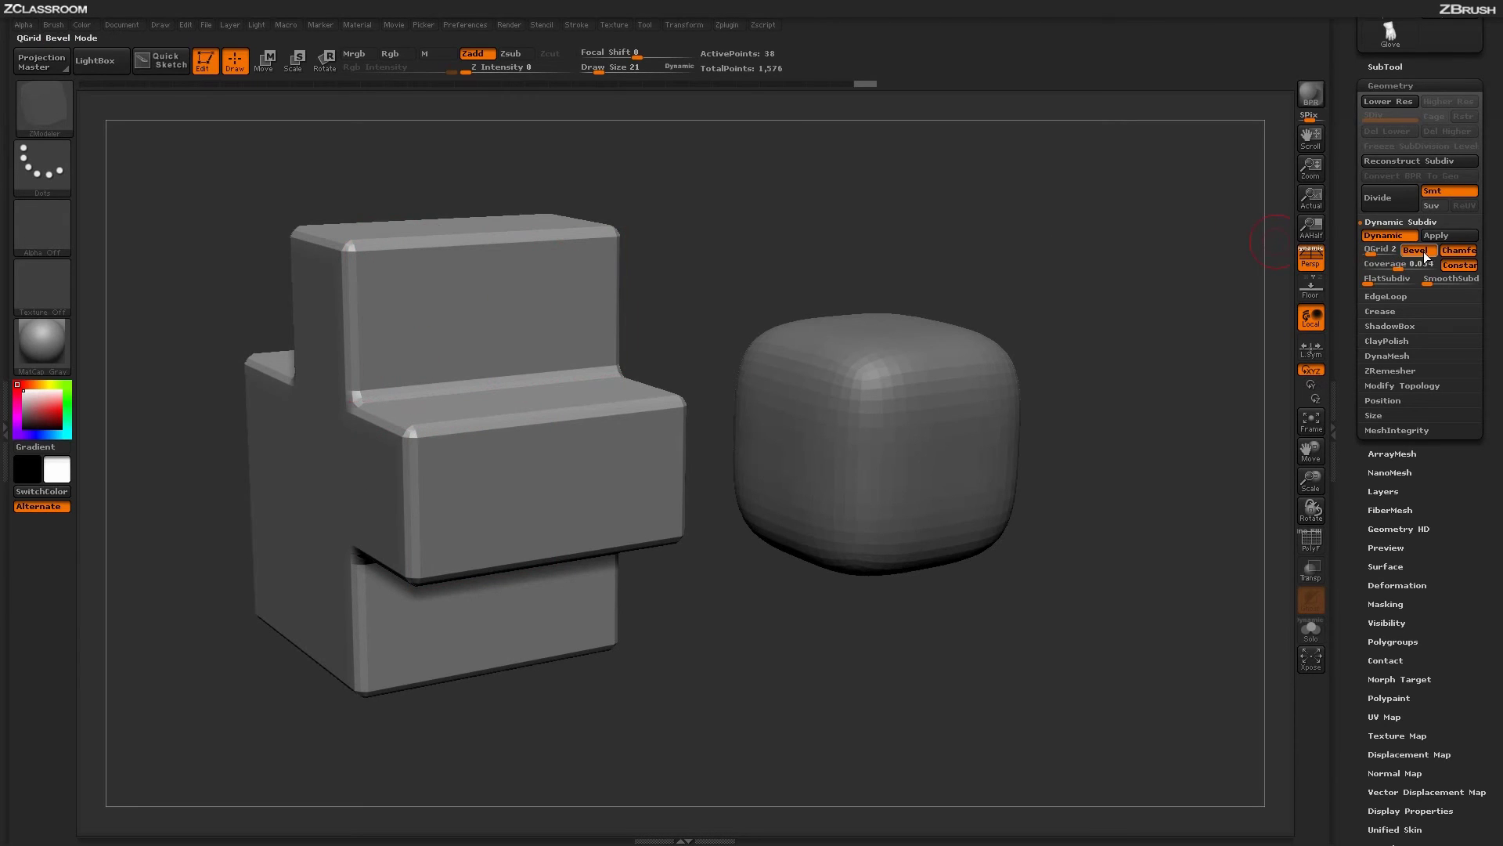
{"action": "left_click", "coordinate": [1453, 264]}
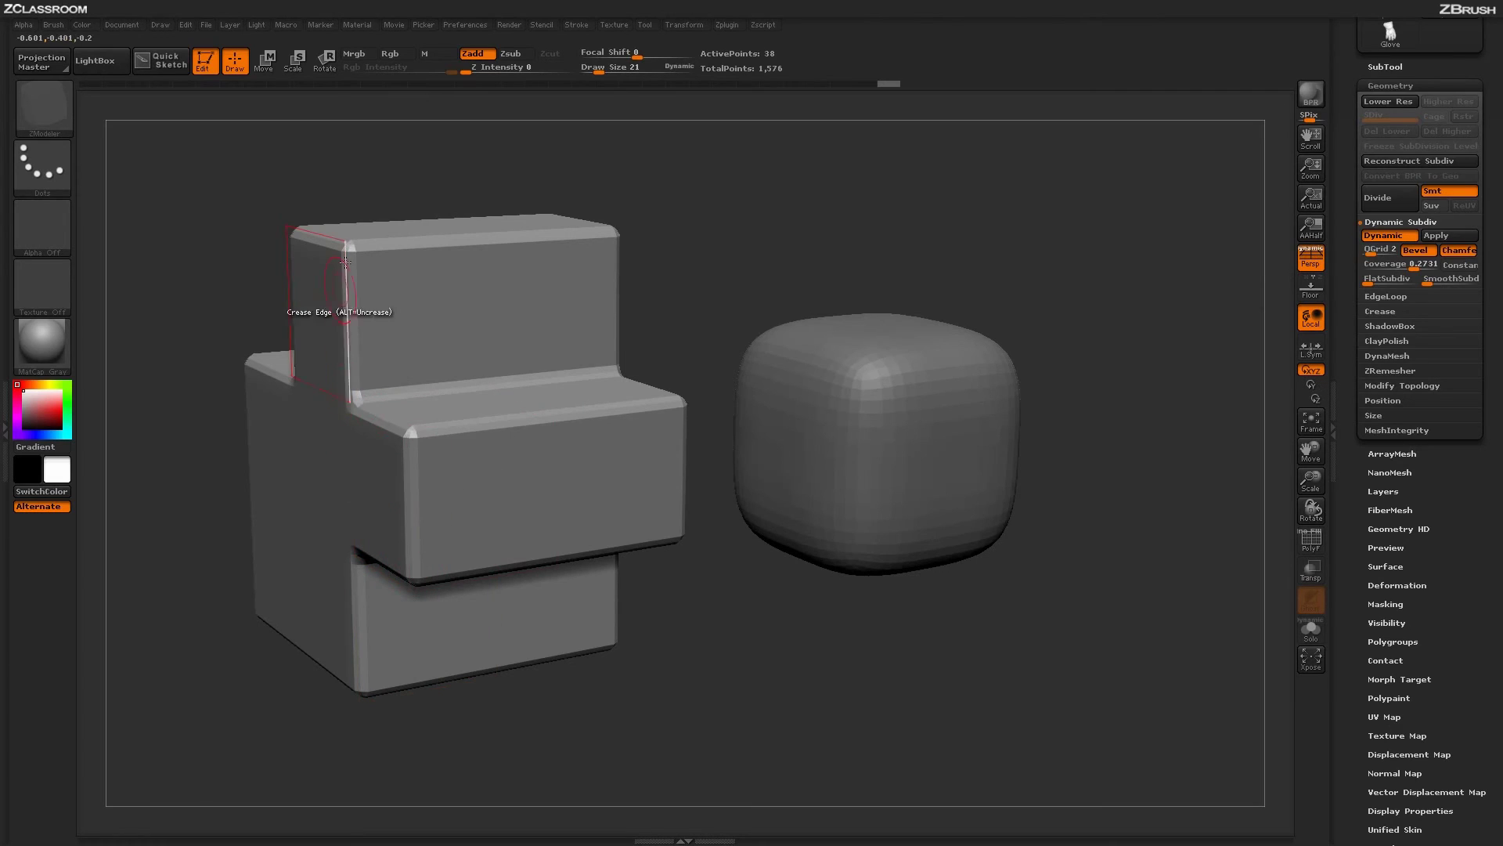
{"action": "left_click", "coordinate": [1456, 266]}
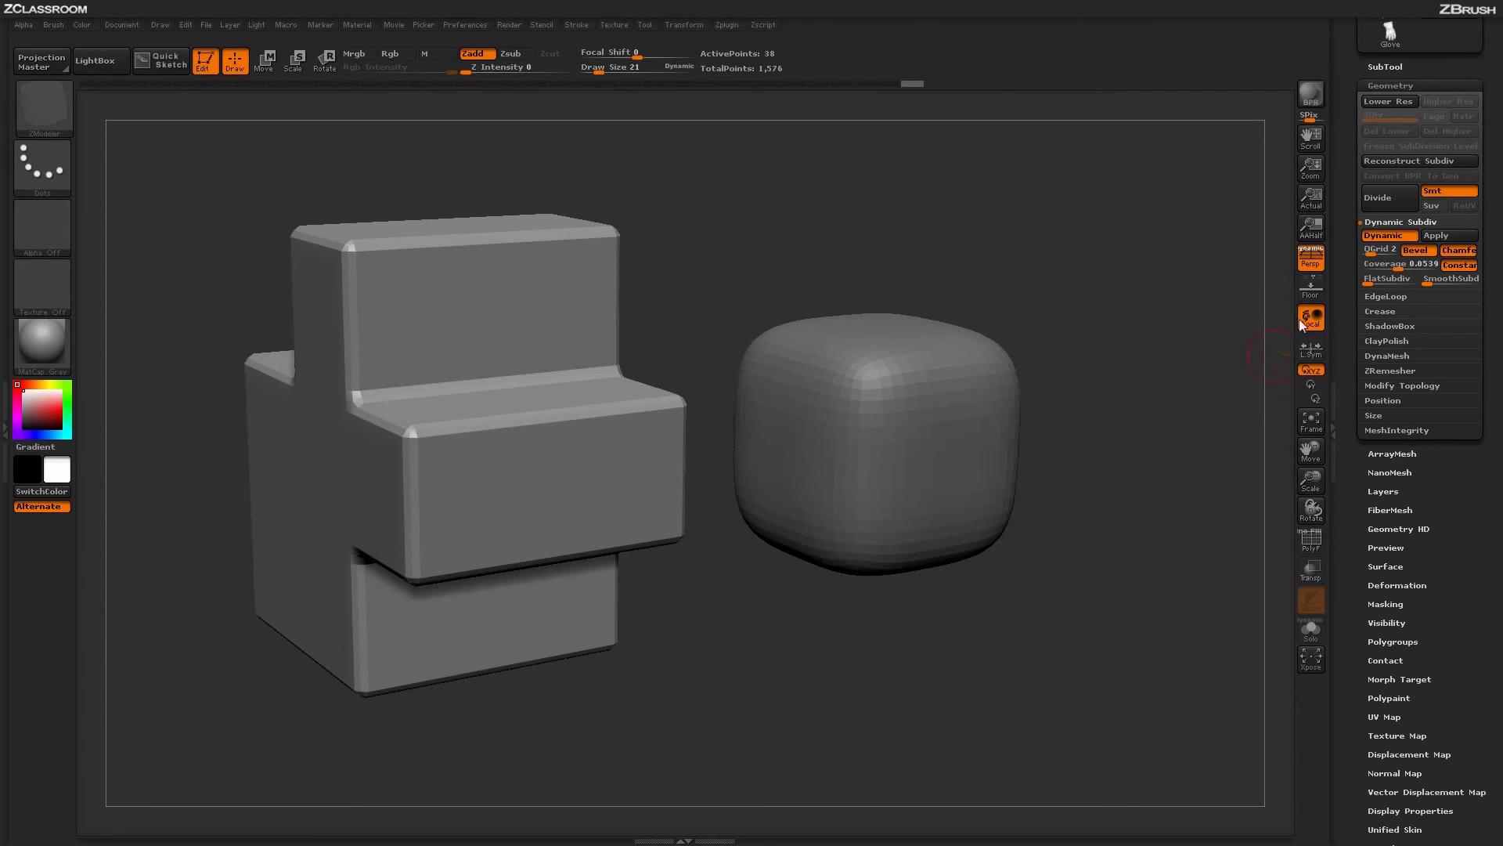
{"action": "left_click_drag", "start_coordinate": [1402, 267], "coordinate": [1372, 251]}
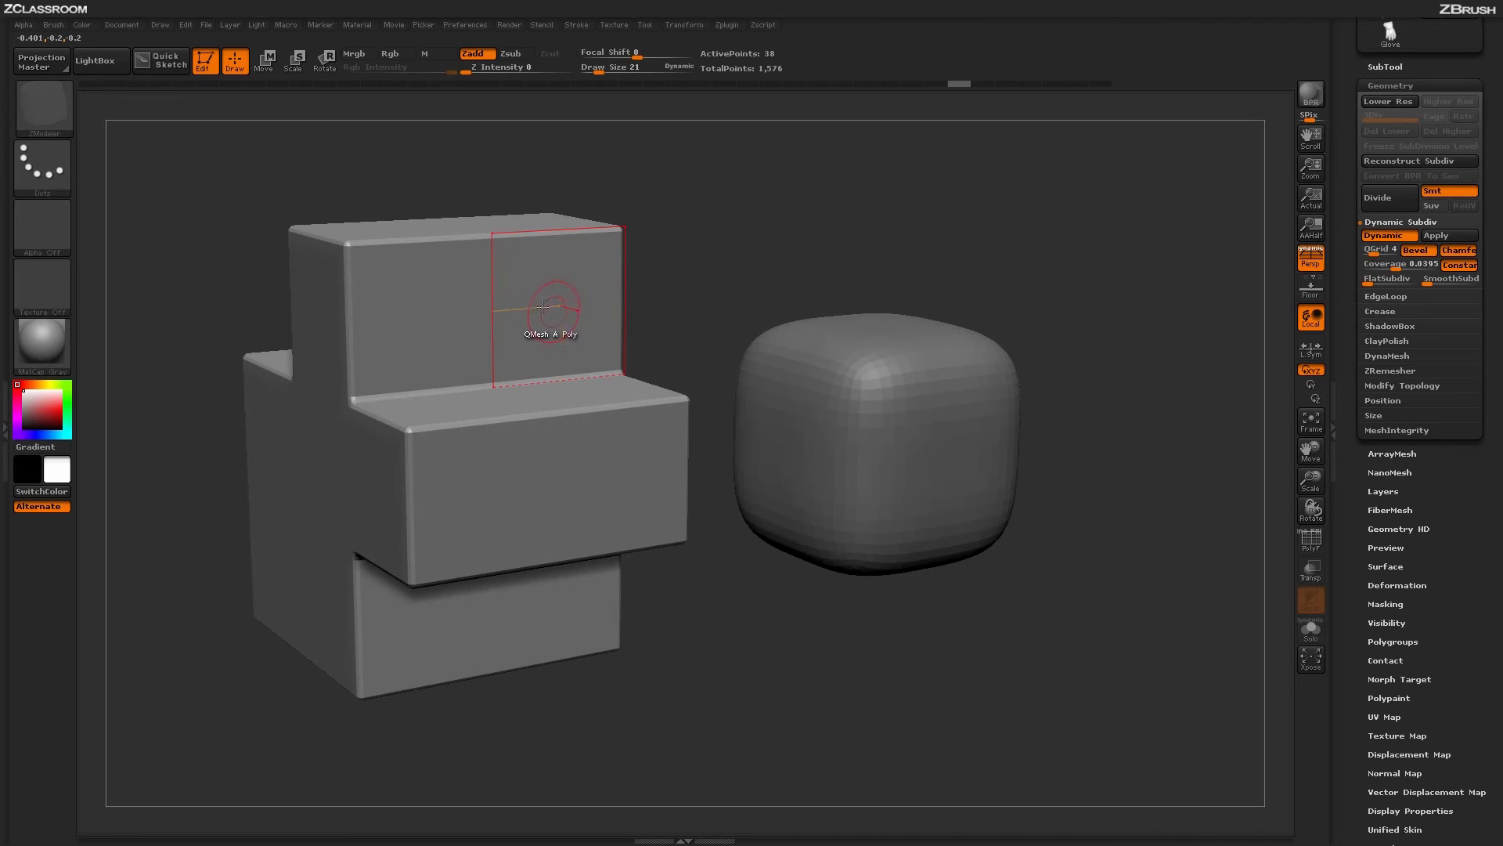
Use QMesh to pull the front right column and the upper left side outward, and push away the protruding front left block.
{"action": "left_click_drag", "start_coordinate": [549, 322], "coordinate": [677, 375]}
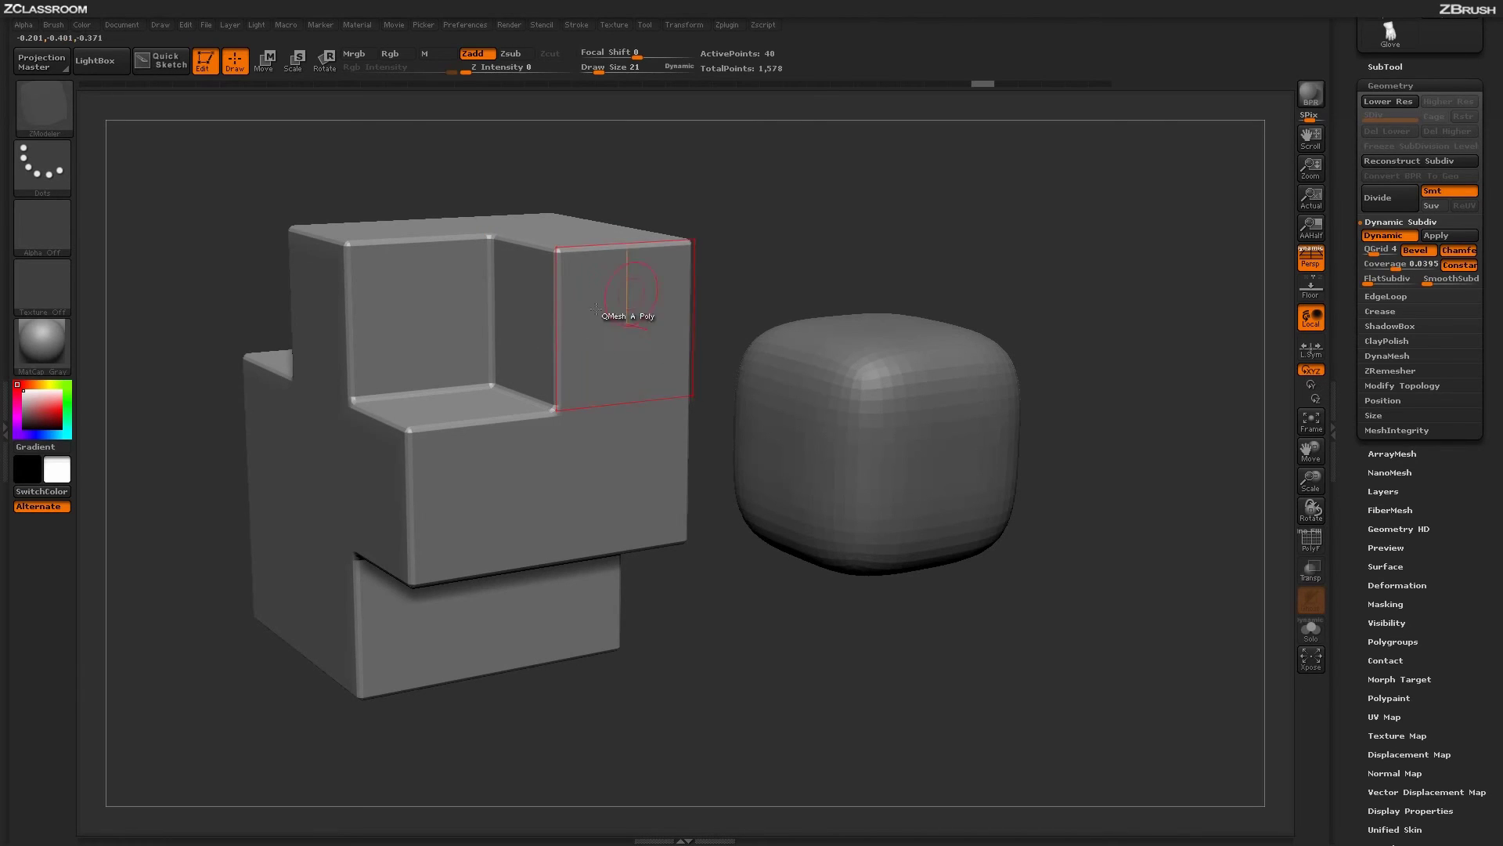
{"action": "left_click_drag", "start_coordinate": [311, 344], "coordinate": [235, 348]}
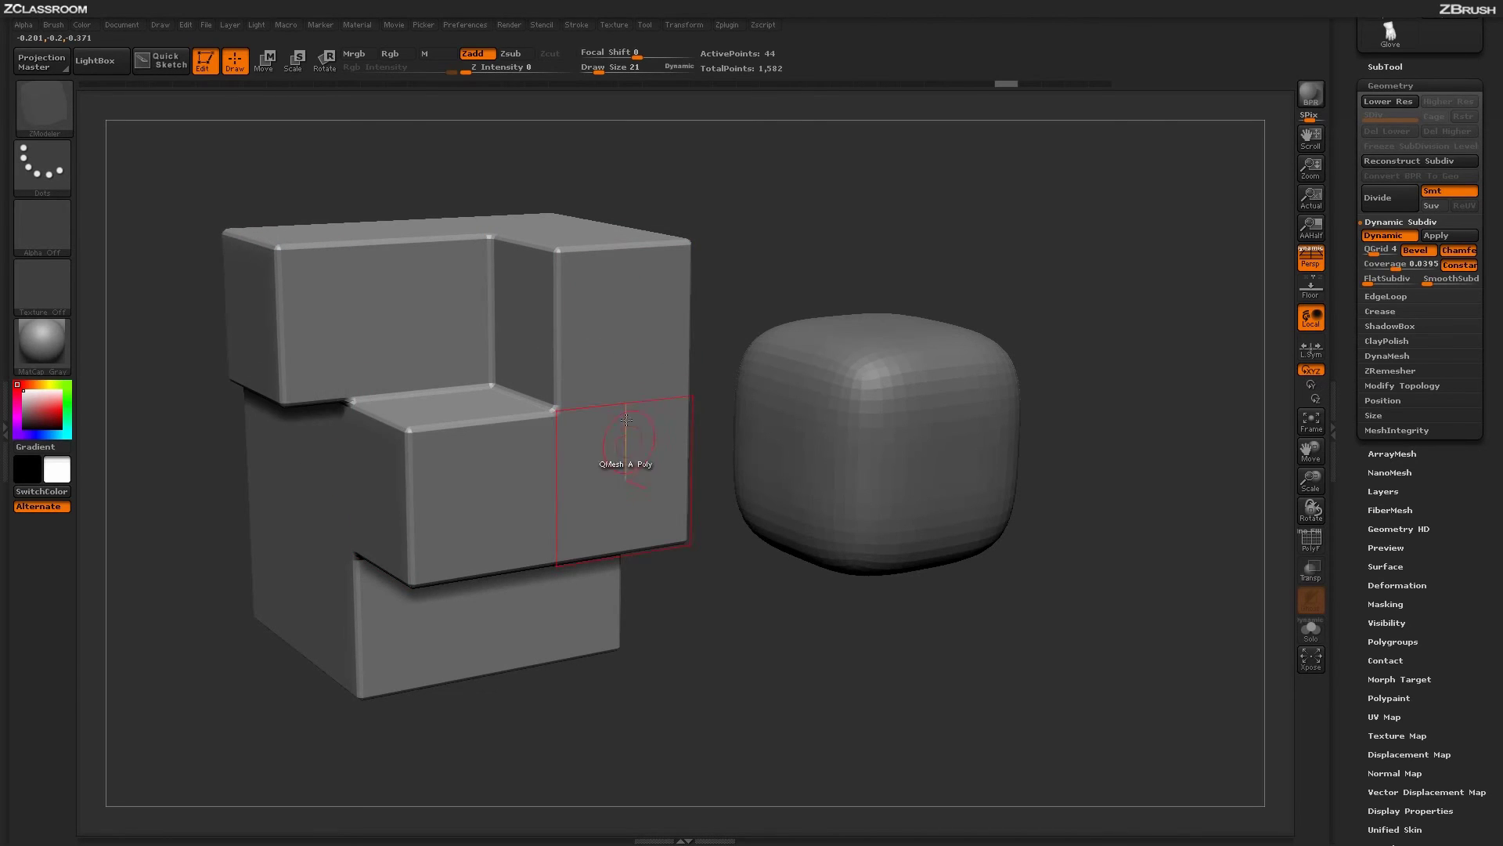
{"action": "left_click_drag", "start_coordinate": [626, 419], "coordinate": [666, 336]}
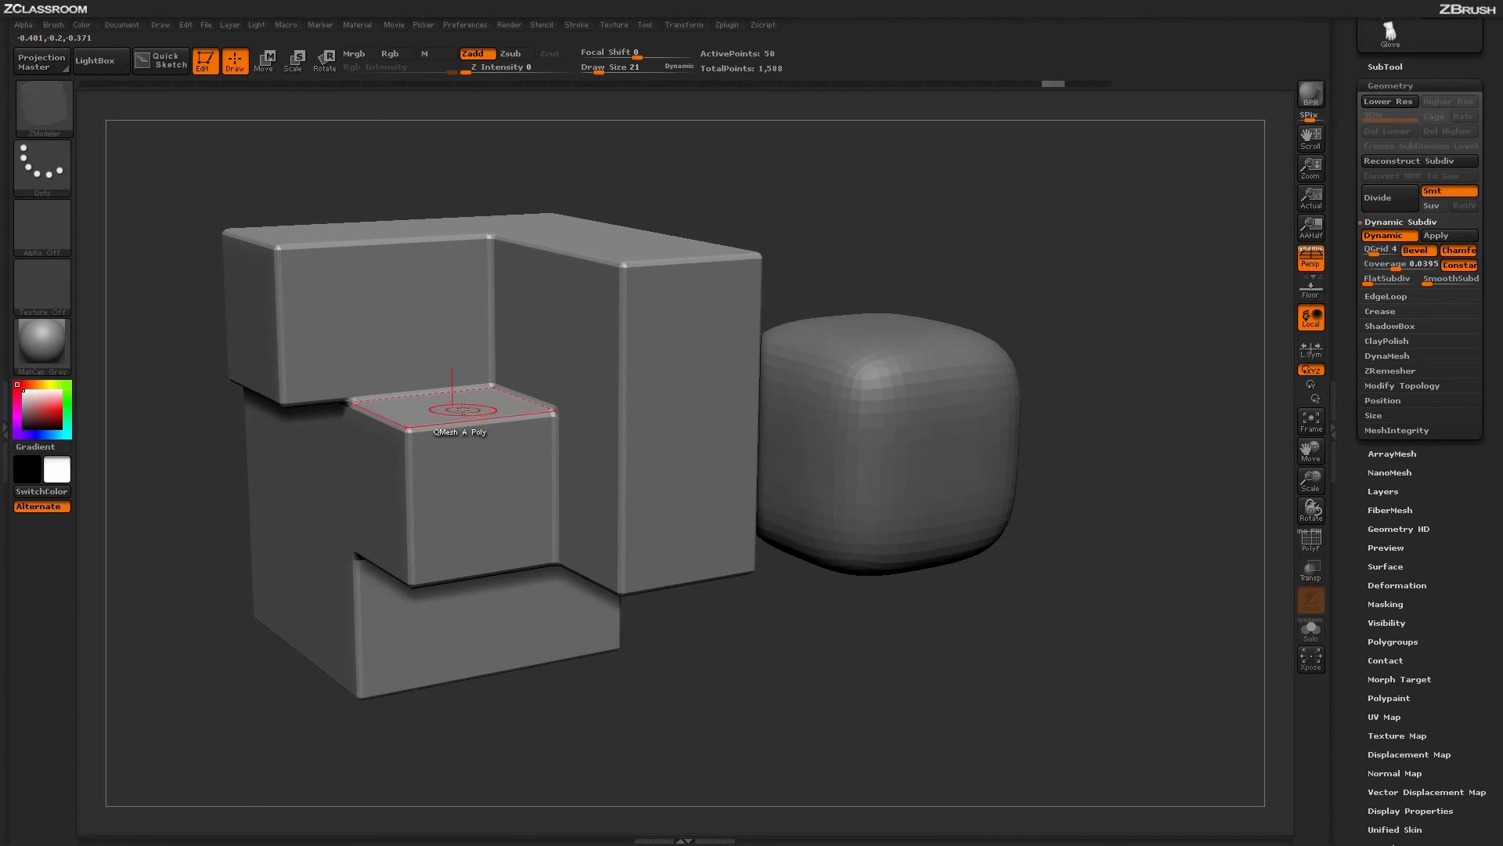
{"action": "left_click_drag", "start_coordinate": [462, 408], "coordinate": [490, 689]}
Lengthen, split and remove the upper left arm with QMesh, and cut back the lower part of the front right column.
{"action": "left_click_drag", "start_coordinate": [281, 317], "coordinate": [162, 365]}
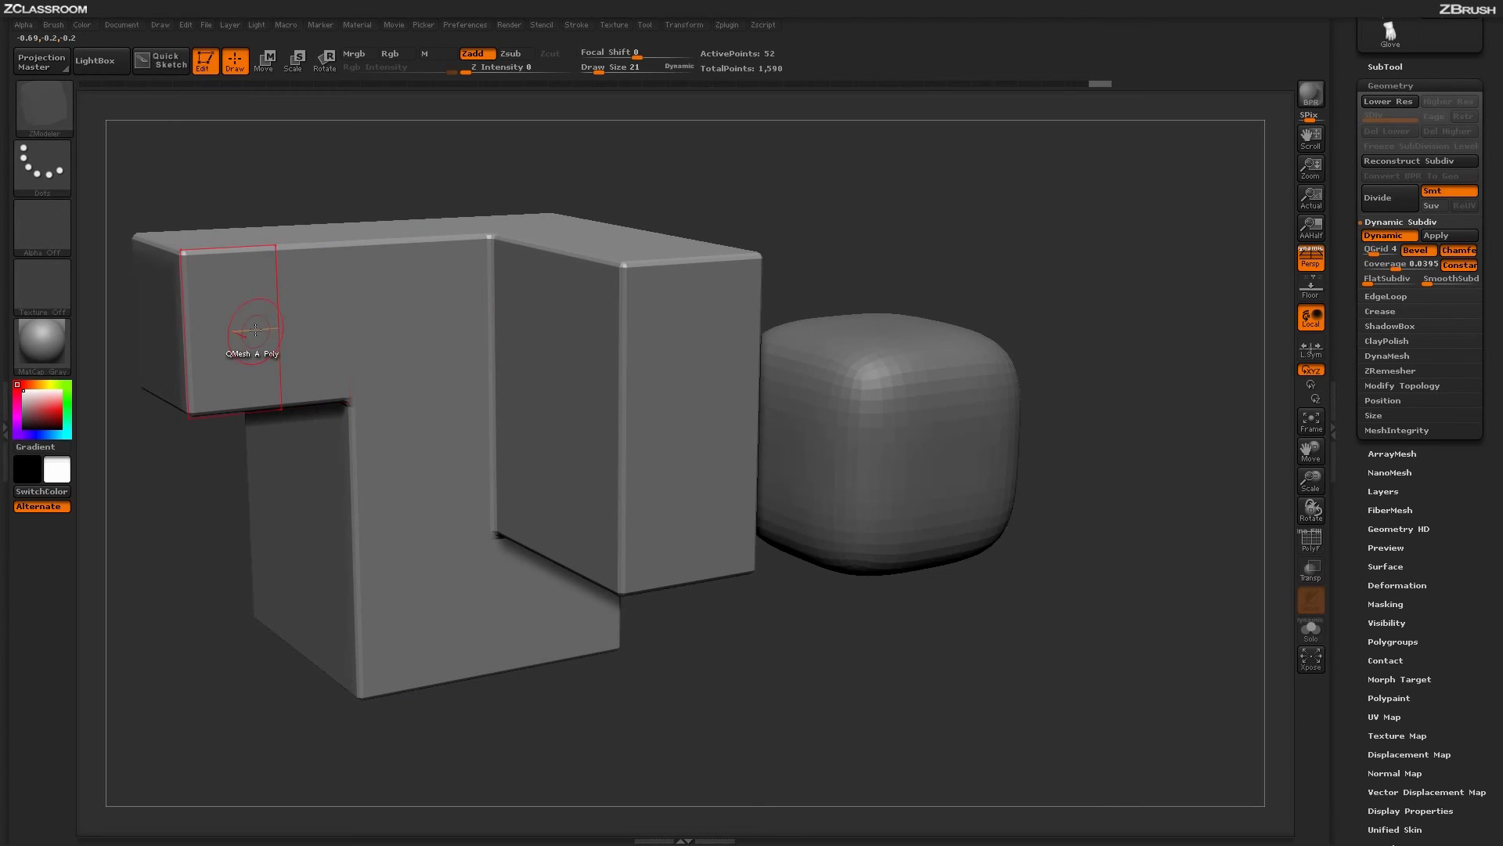
{"action": "left_click_drag", "start_coordinate": [309, 345], "coordinate": [297, 329]}
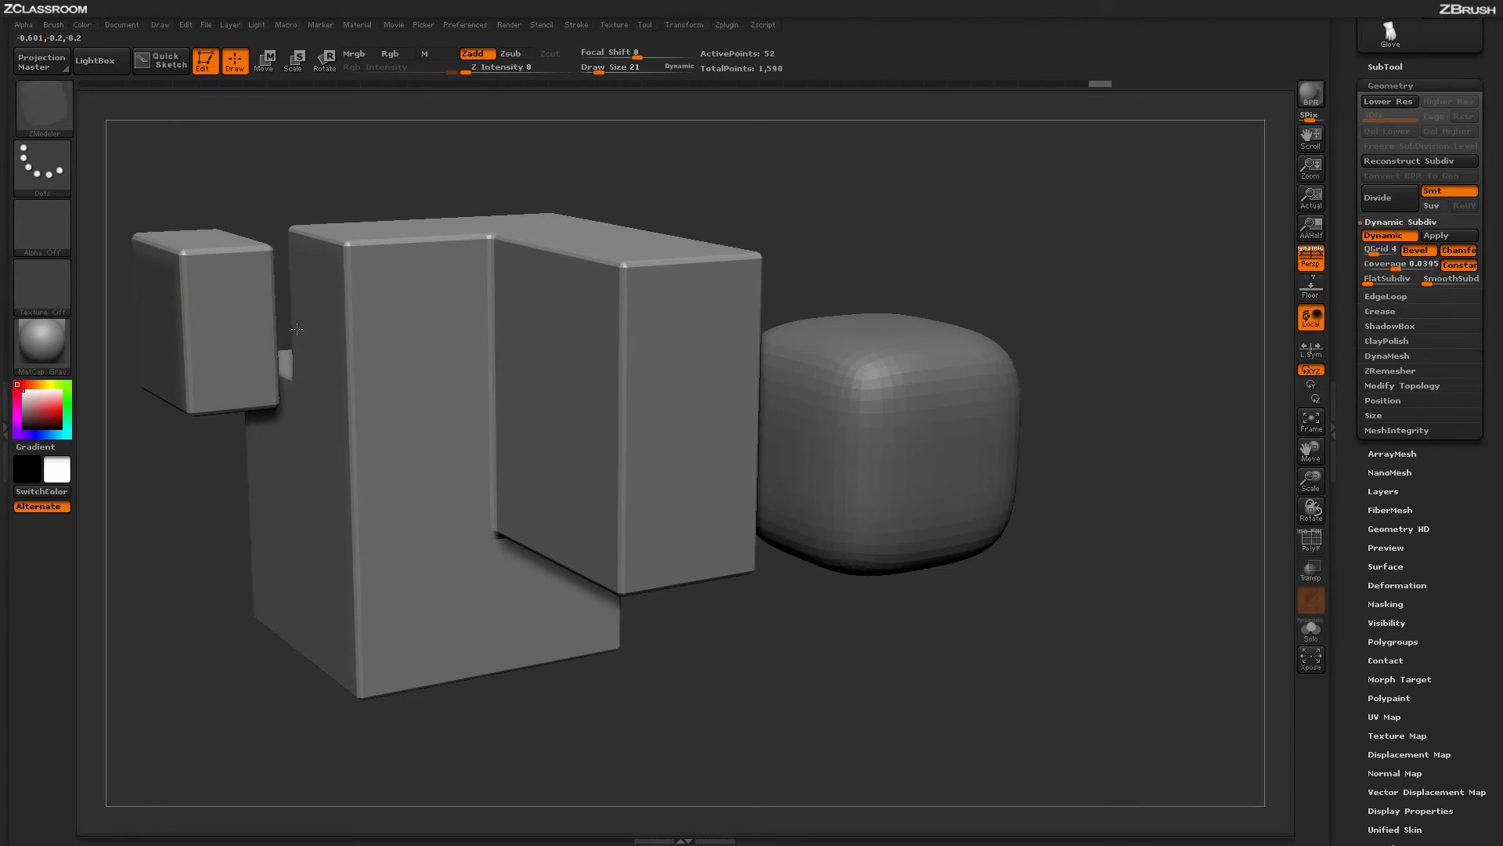
{"action": "left_click_drag", "start_coordinate": [192, 243], "coordinate": [258, 392]}
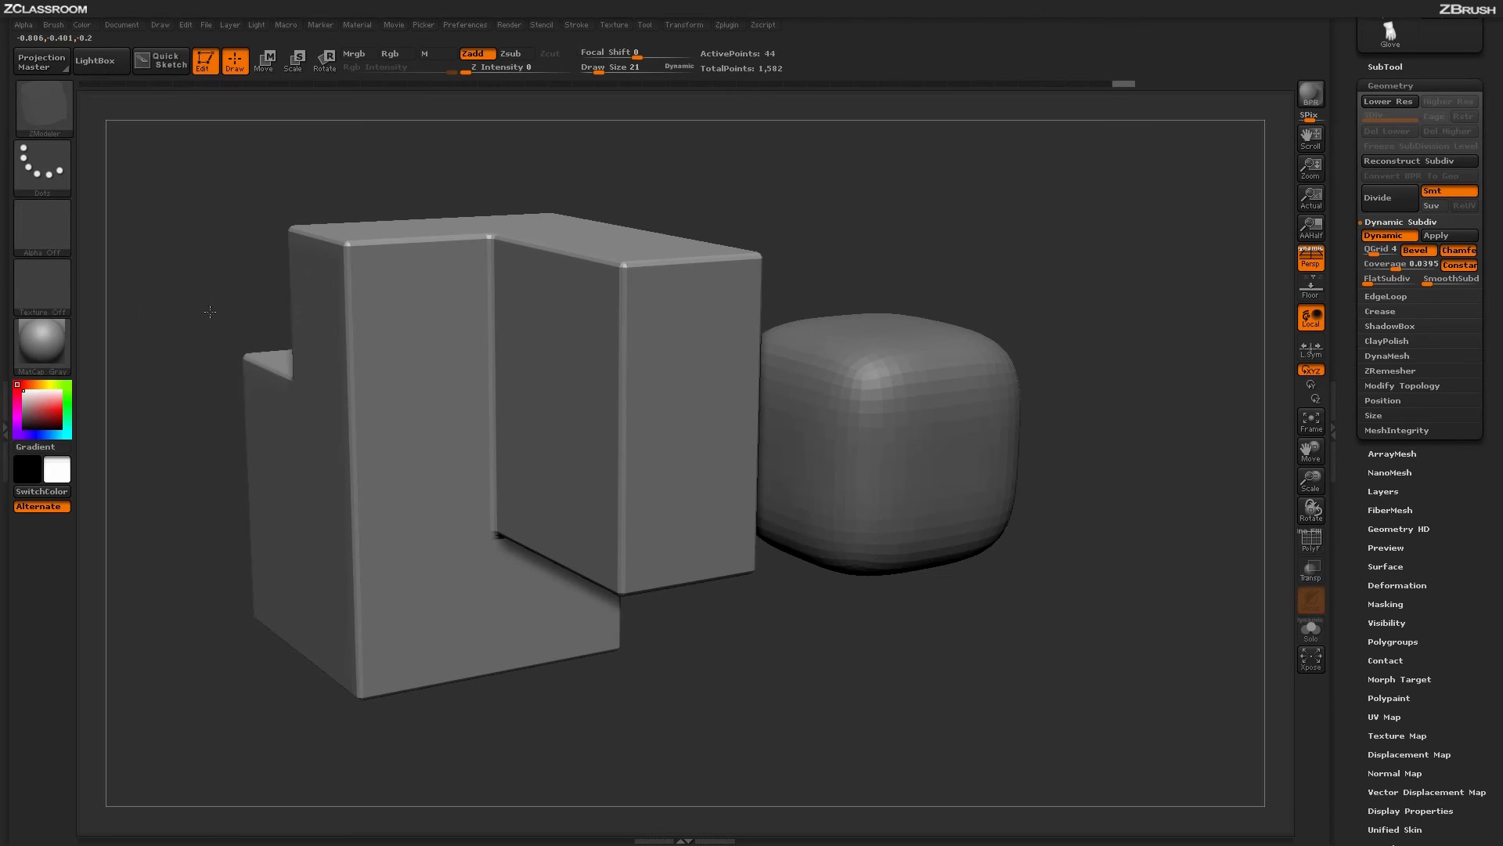
{"action": "left_click_drag", "start_coordinate": [665, 553], "coordinate": [677, 642]}
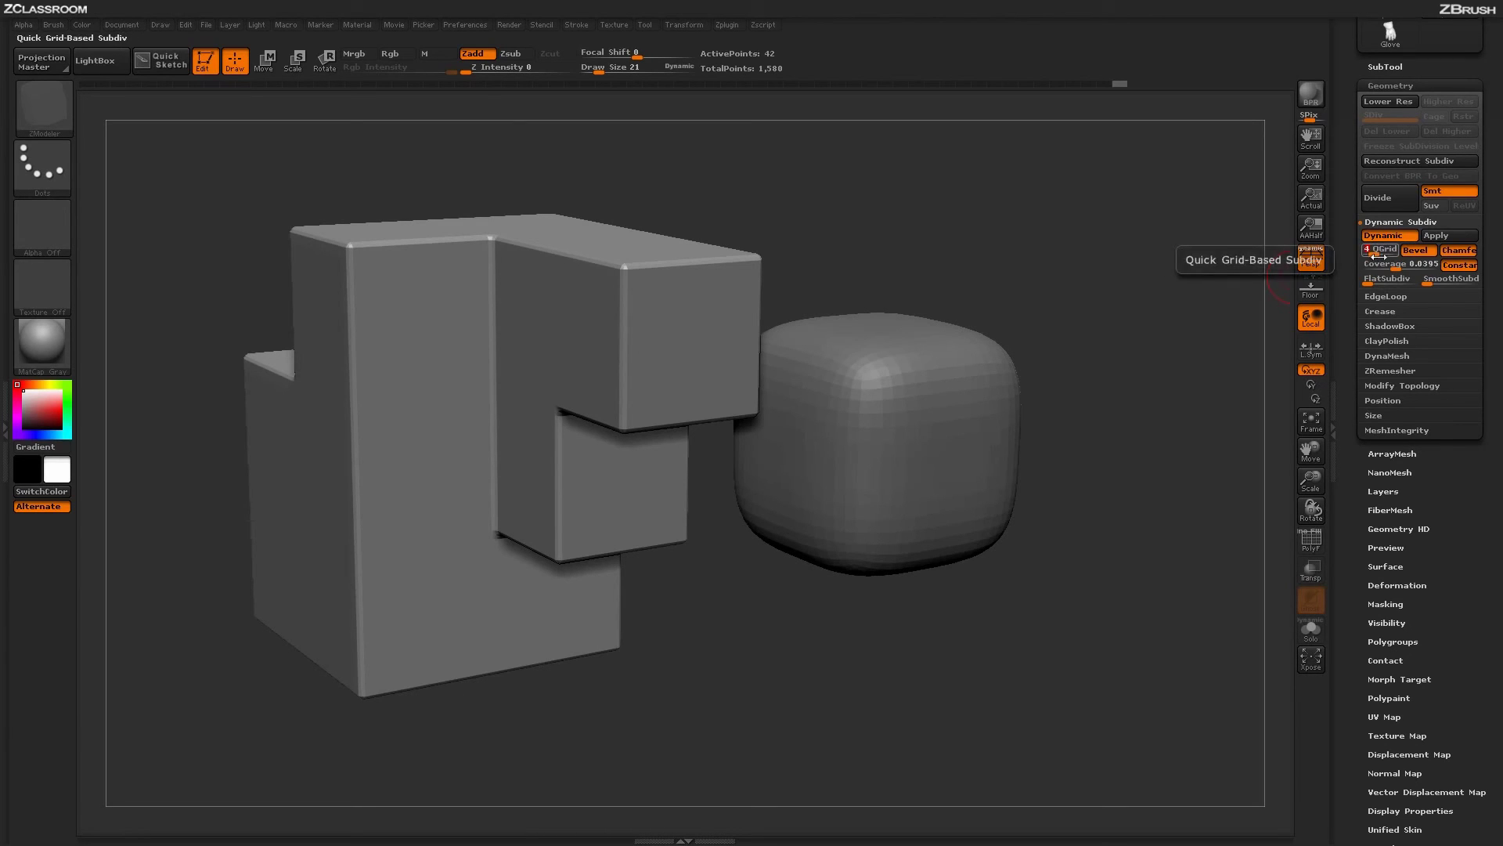
Apply Dynamic Subdivision with QGrid 4 and Smooth Subdivision 5 as real subdivision levels, and sculpt a Standard brush stroke across the blocks.
{"action": "left_click_drag", "start_coordinate": [1380, 255], "coordinate": [1363, 253]}
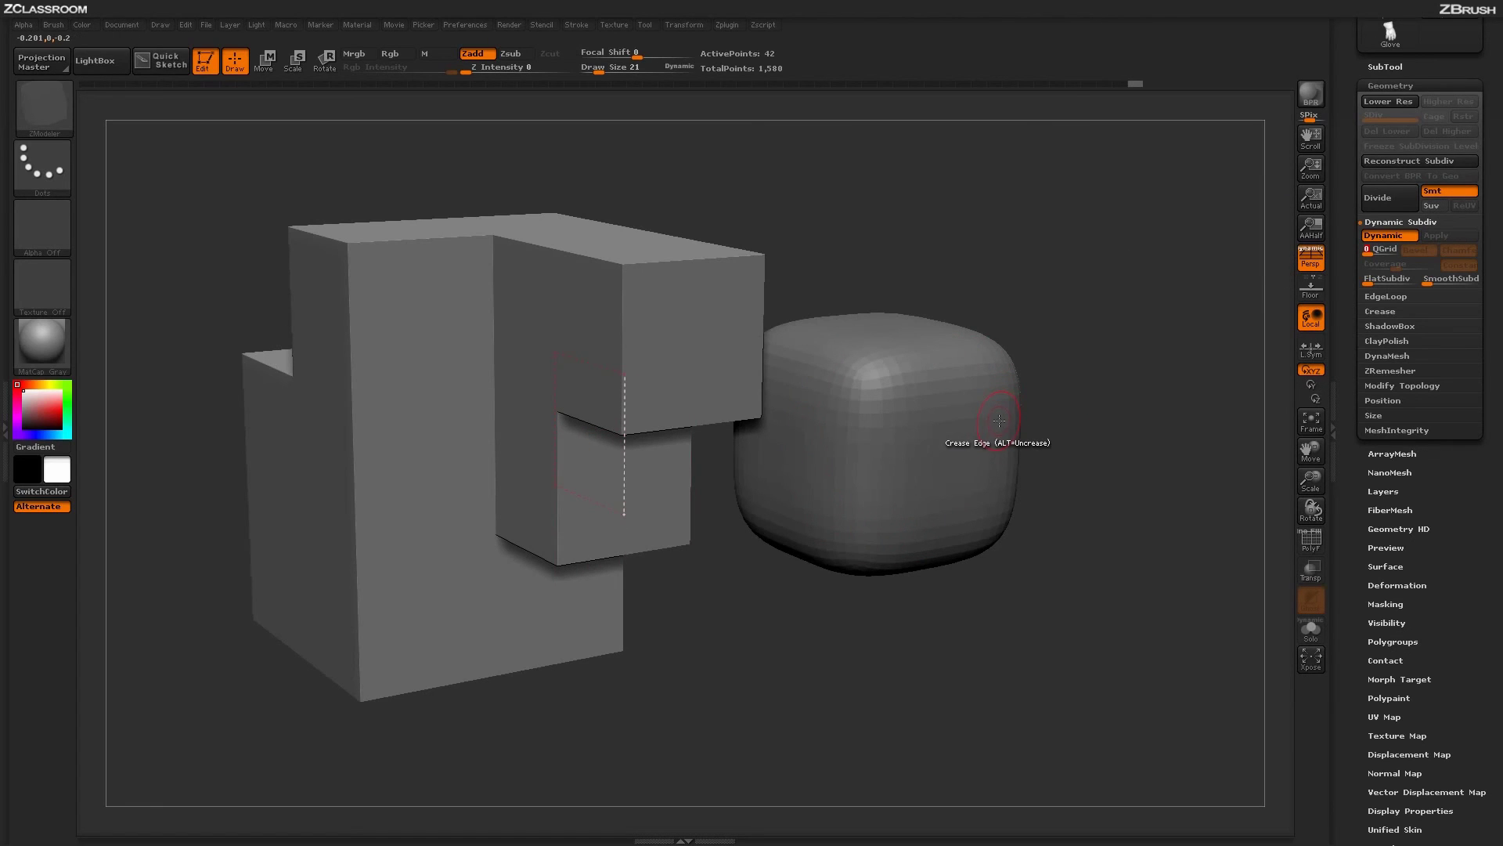
{"action": "left_click", "coordinate": [1382, 237]}
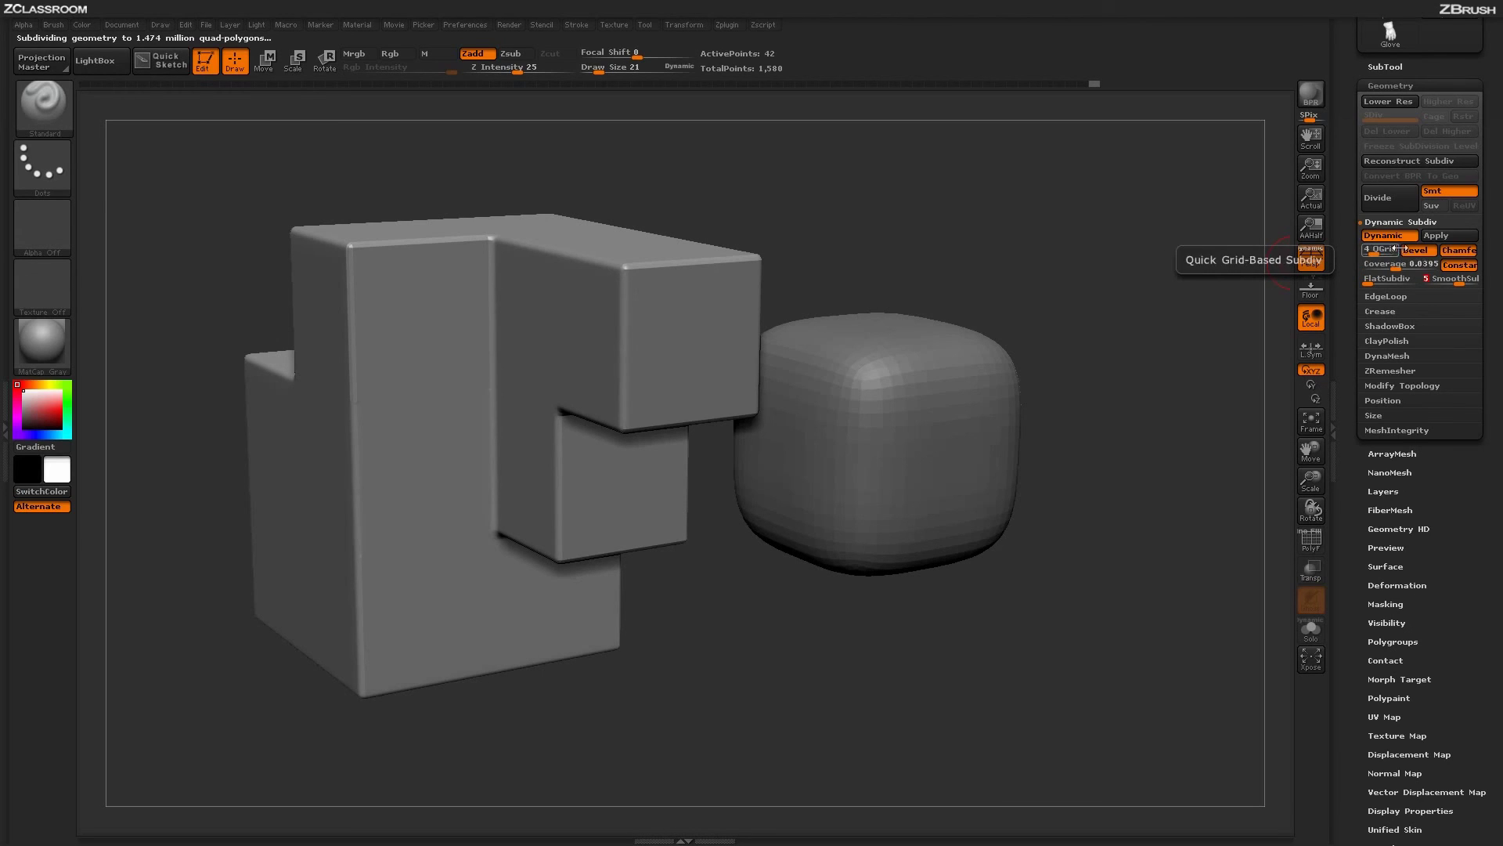
{"action": "left_click", "coordinate": [1439, 233]}
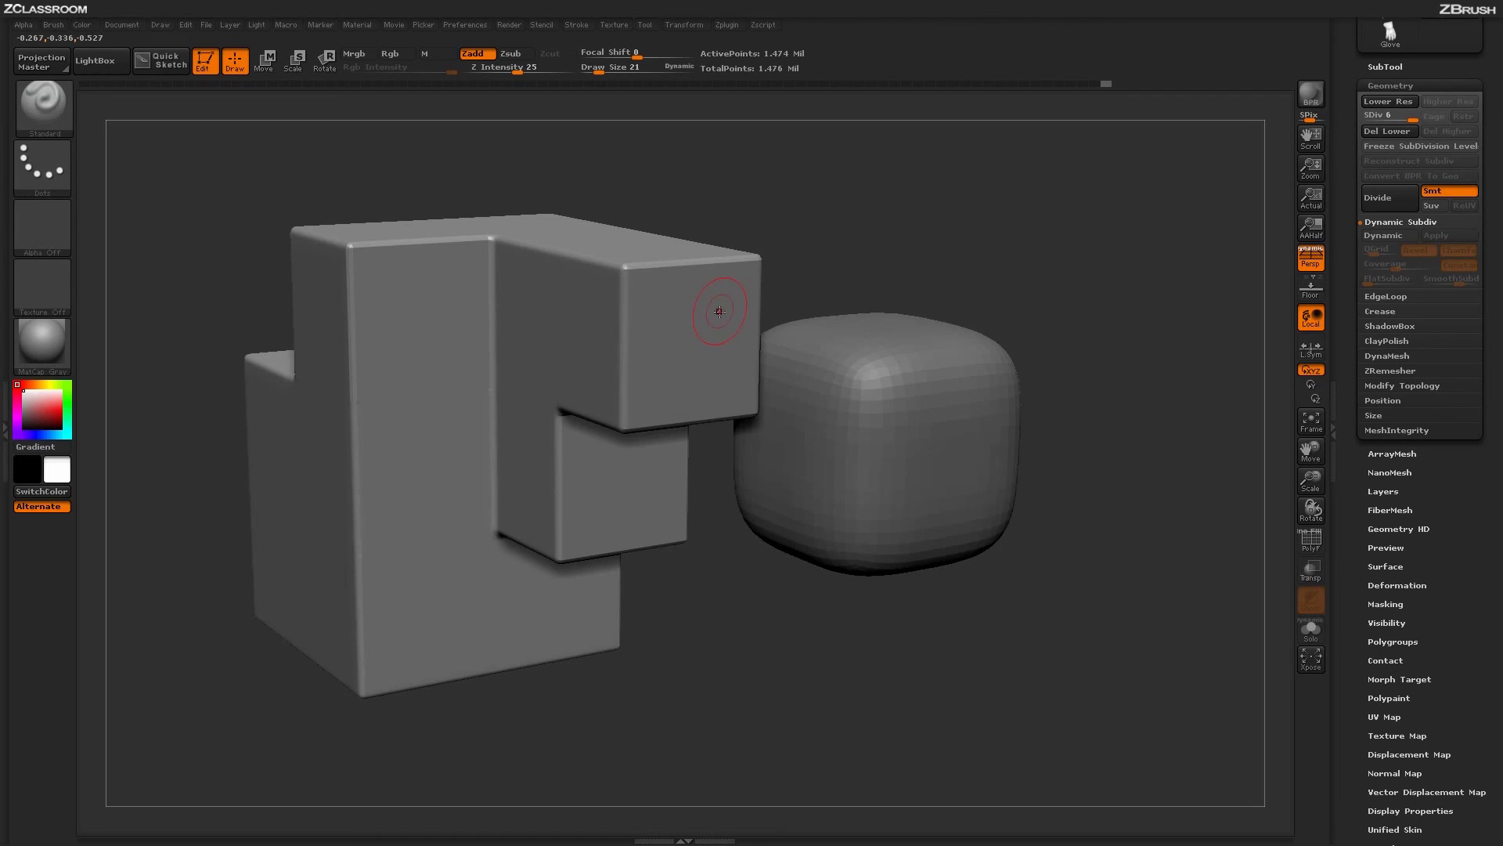
{"action": "mouse_move", "coordinate": [723, 304]}
{"action": "left_mouse_down"}
{"action": "mouse_move", "coordinate": [689, 354]}
{"action": "mouse_move", "coordinate": [618, 387]}
{"action": "mouse_move", "coordinate": [545, 376]}
{"action": "mouse_move", "coordinate": [471, 396]}
{"action": "mouse_move", "coordinate": [427, 498]}
{"action": "mouse_move", "coordinate": [371, 550]}
{"action": "mouse_move", "coordinate": [290, 541]}
{"action": "left_mouse_up"}
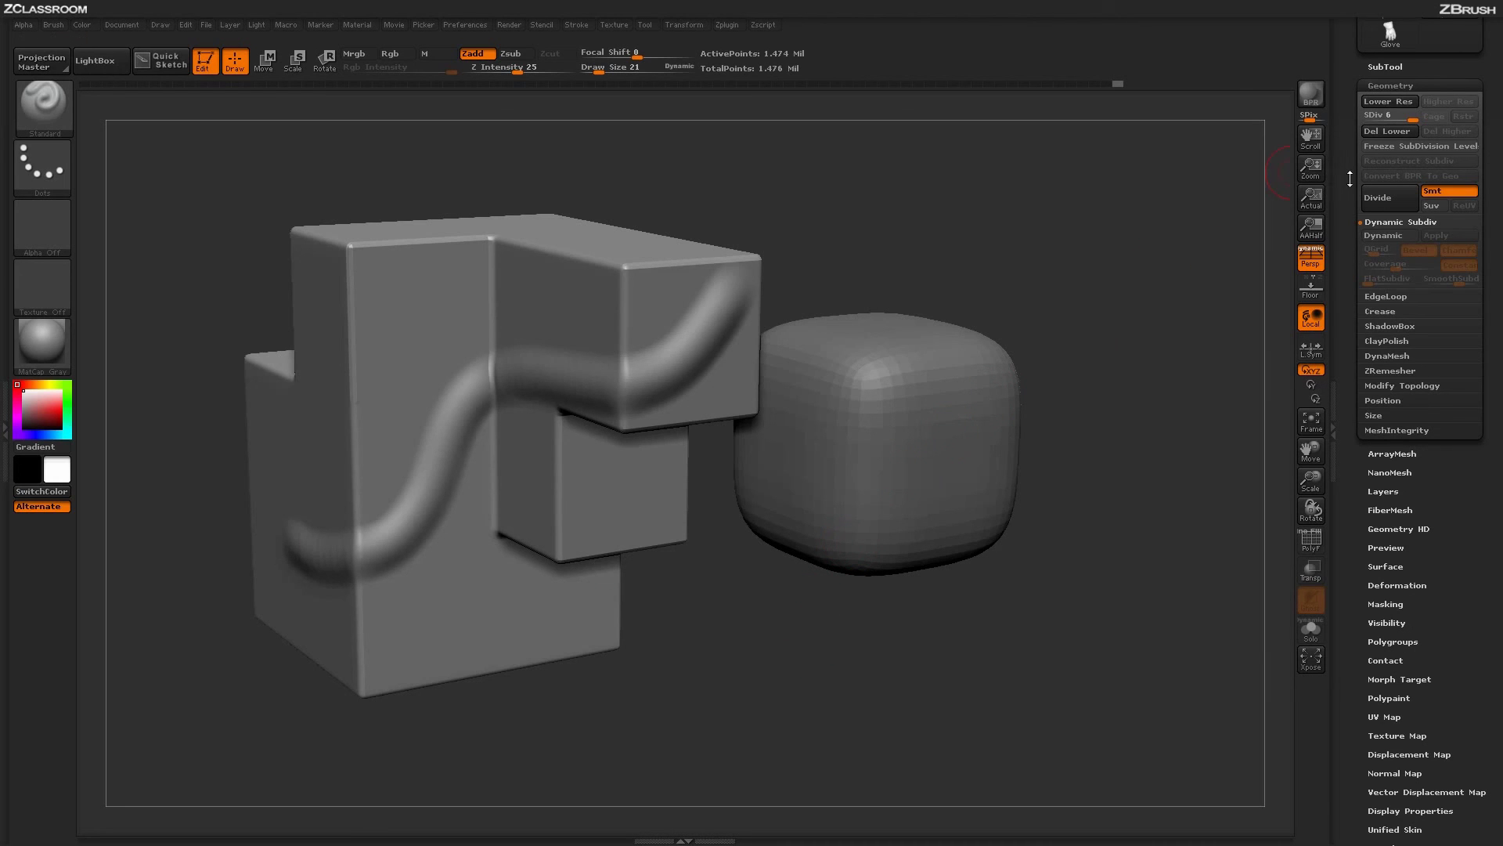
Switch to the Glove model.
{"action": "left_click_drag", "start_coordinate": [1350, 178], "coordinate": [1349, 256]}
{"action": "left_click", "coordinate": [1391, 111]}
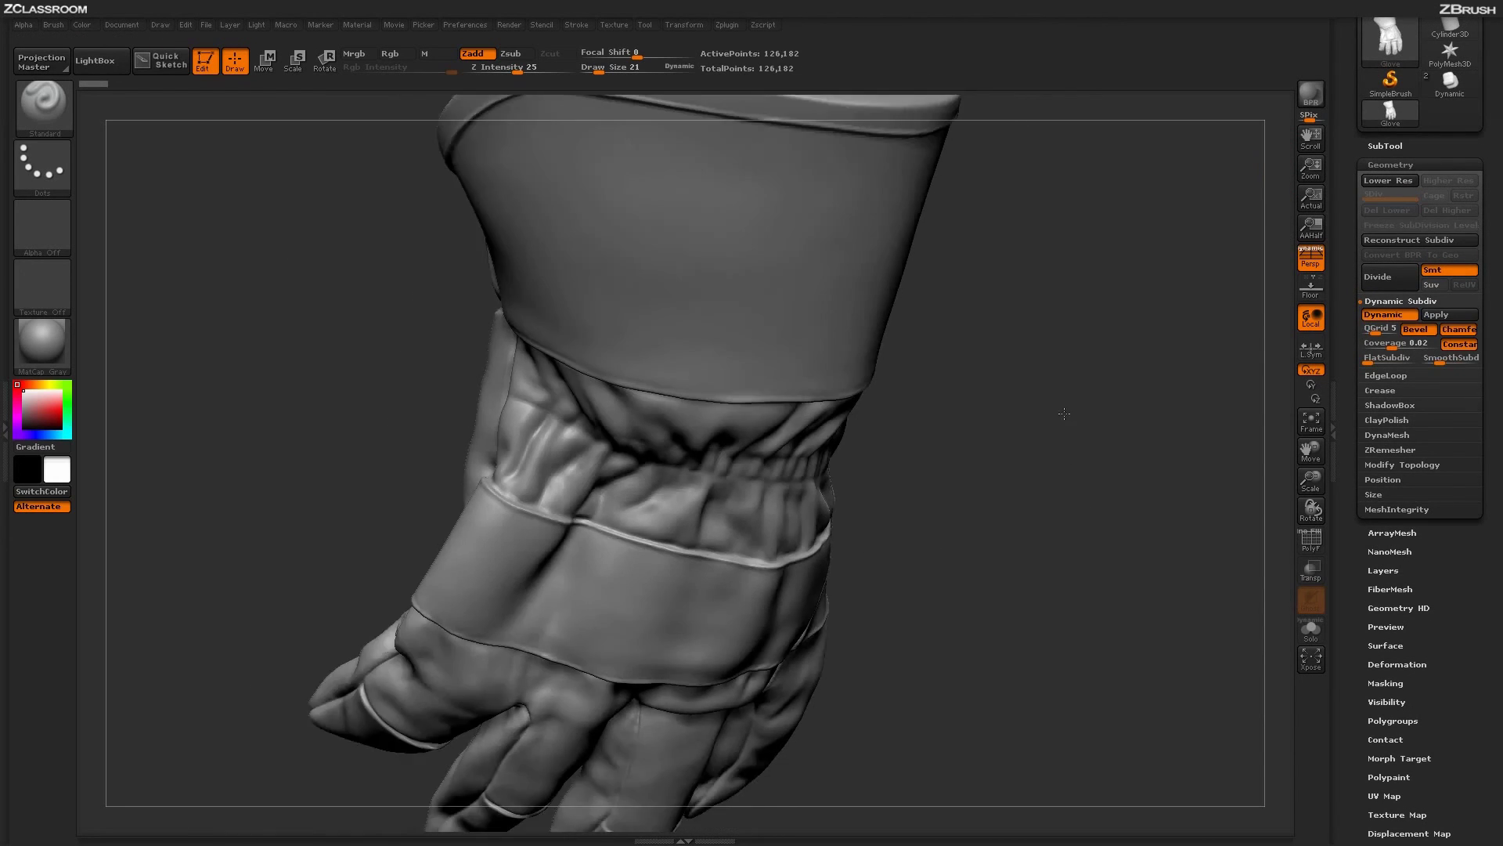
Sculpt a C-shaped curve and a smaller arc beside it on the glove's cuff with the Standard brush, keeping Dynamic Subdivision on.
{"action": "key", "text": "f"}
{"action": "left_click_drag", "start_coordinate": [1060, 537], "coordinate": [1067, 505]}
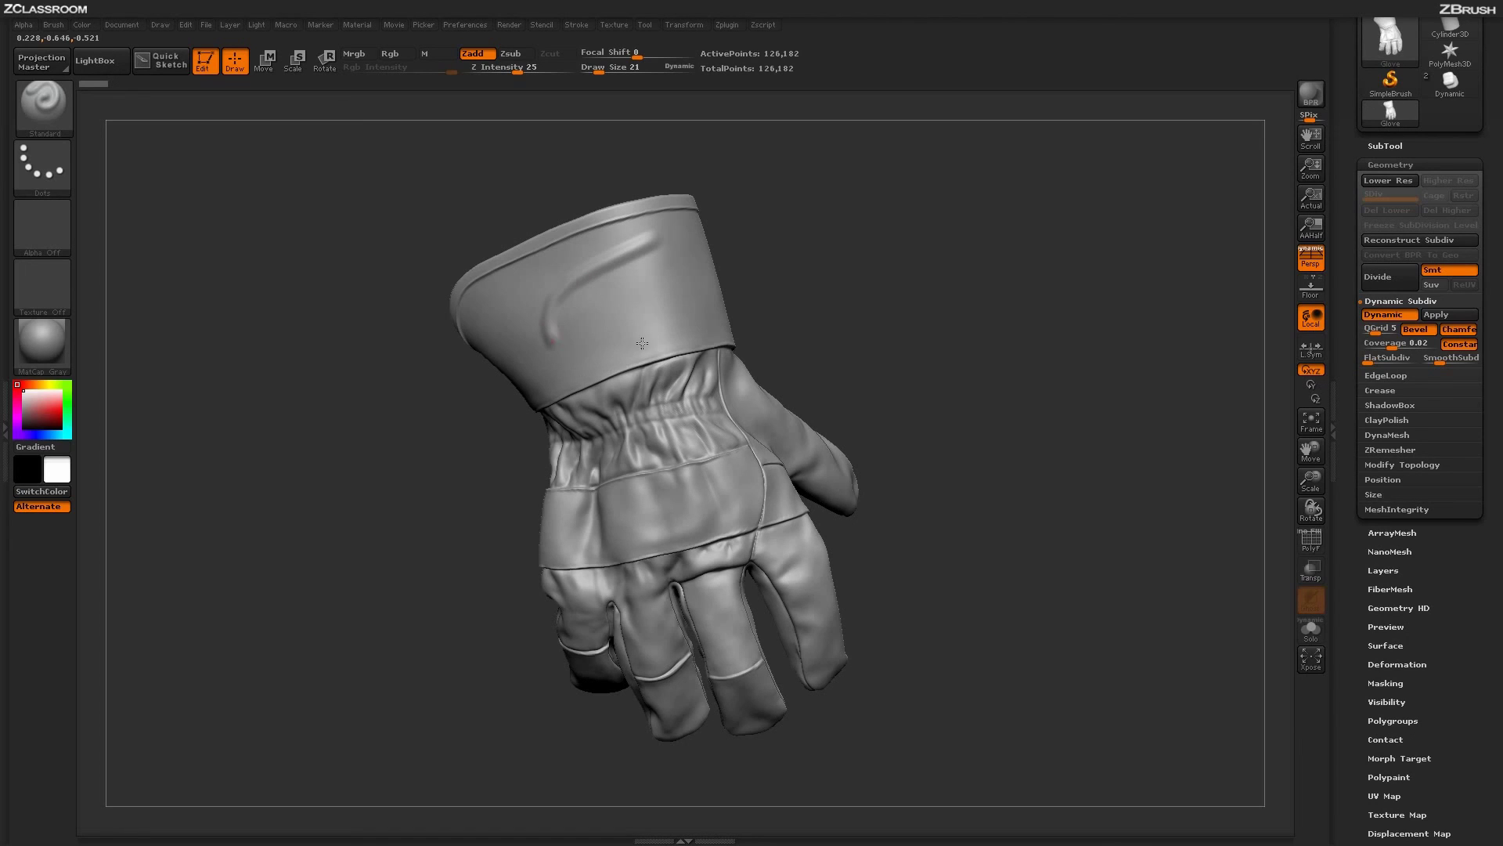
{"action": "left_click_drag", "start_coordinate": [673, 307], "coordinate": [695, 301]}
{"action": "left_click_drag", "start_coordinate": [899, 298], "coordinate": [900, 299]}
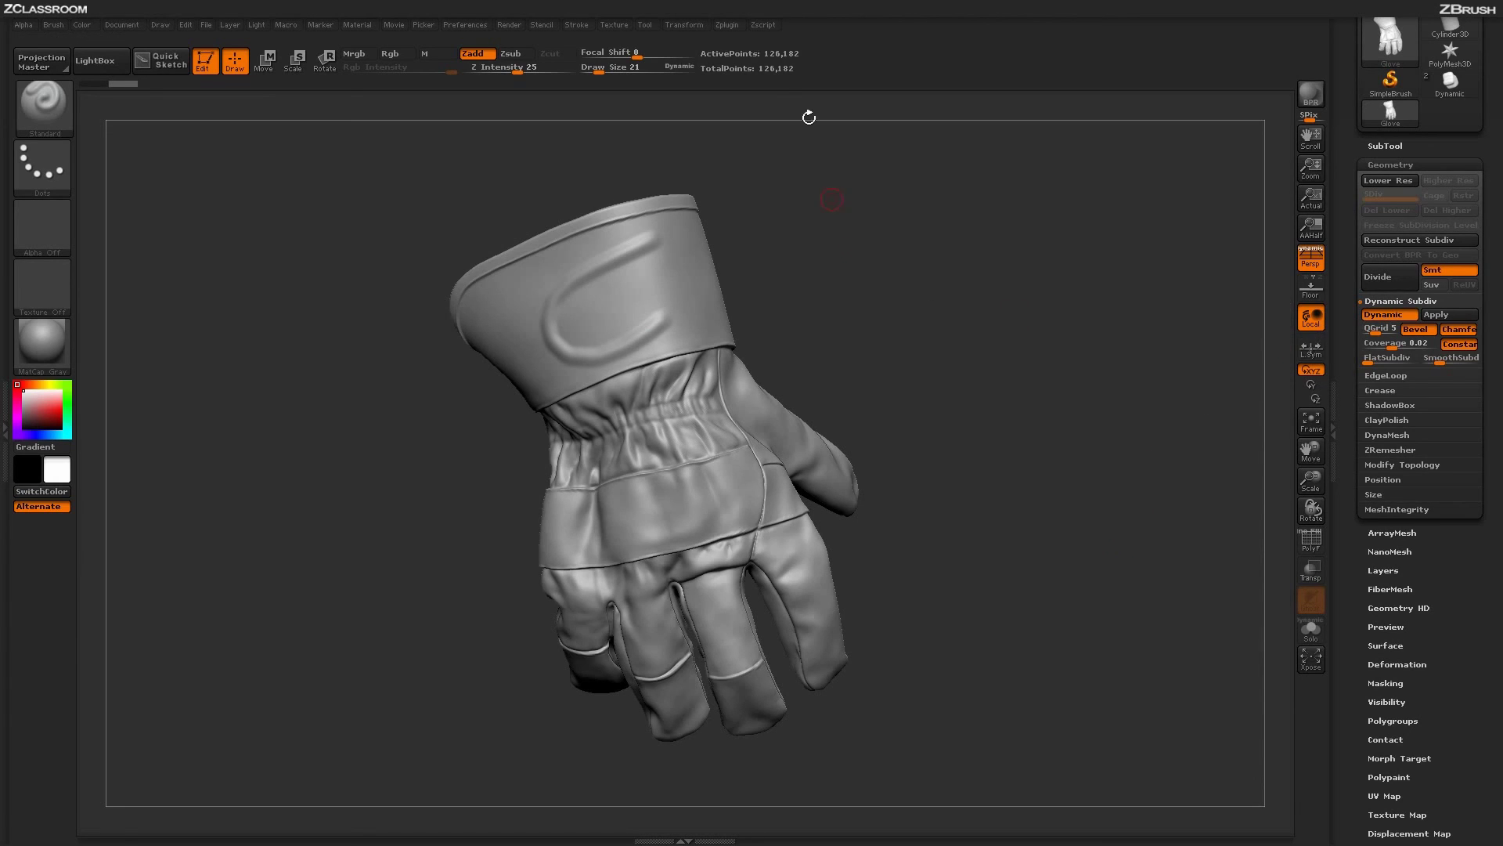
{"action": "left_click_drag", "start_coordinate": [960, 373], "coordinate": [940, 381]}
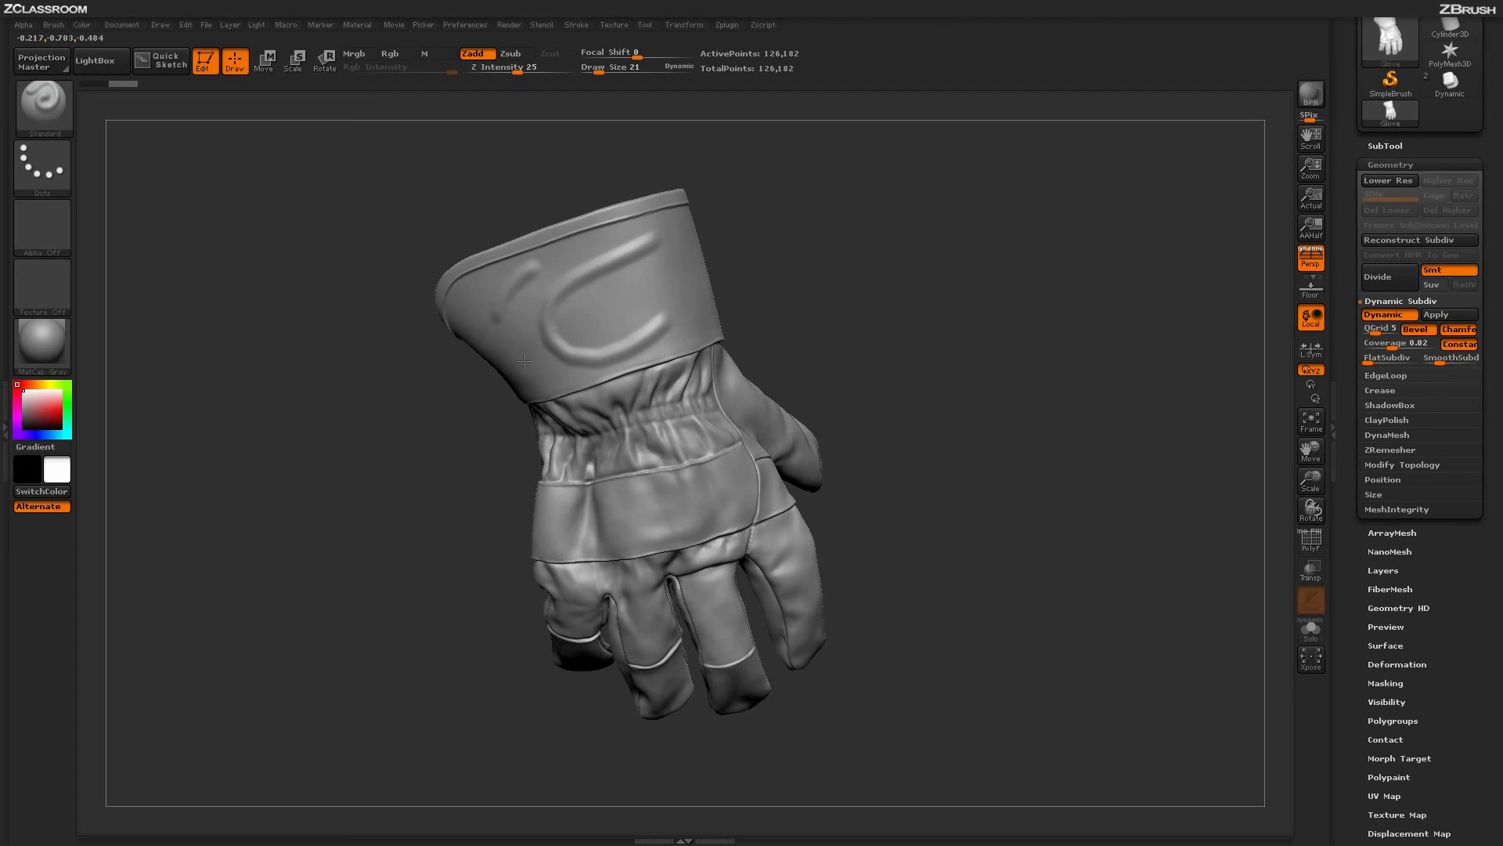
{"action": "left_click", "coordinate": [841, 479]}
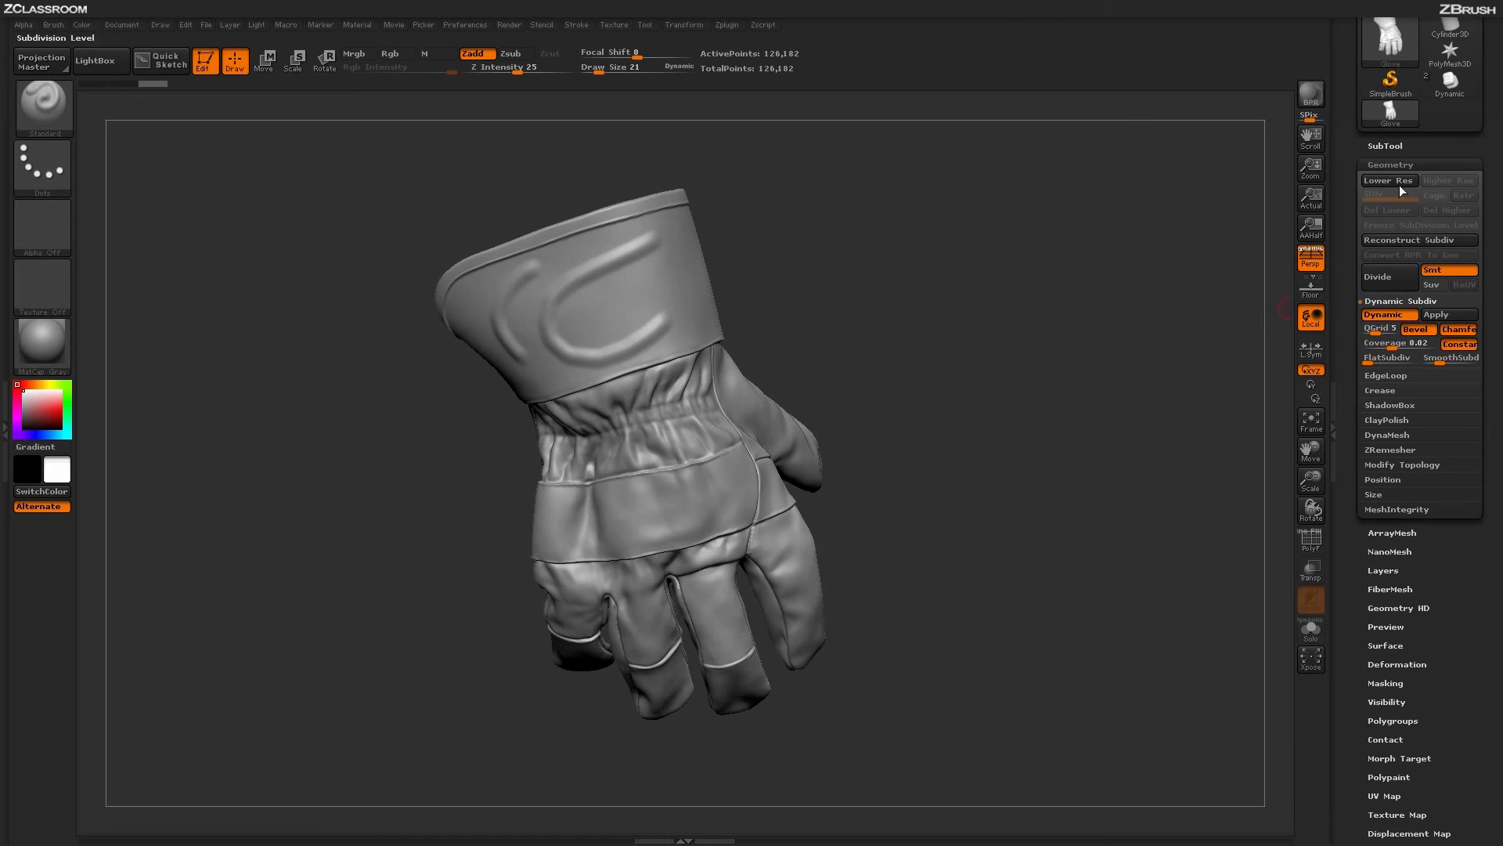
Turn Dynamic Subdivision off and sculpt a winding S-shaped Standard brush stroke inside the C-shaped curve on the cuff.
{"action": "left_click", "coordinate": [1384, 321]}
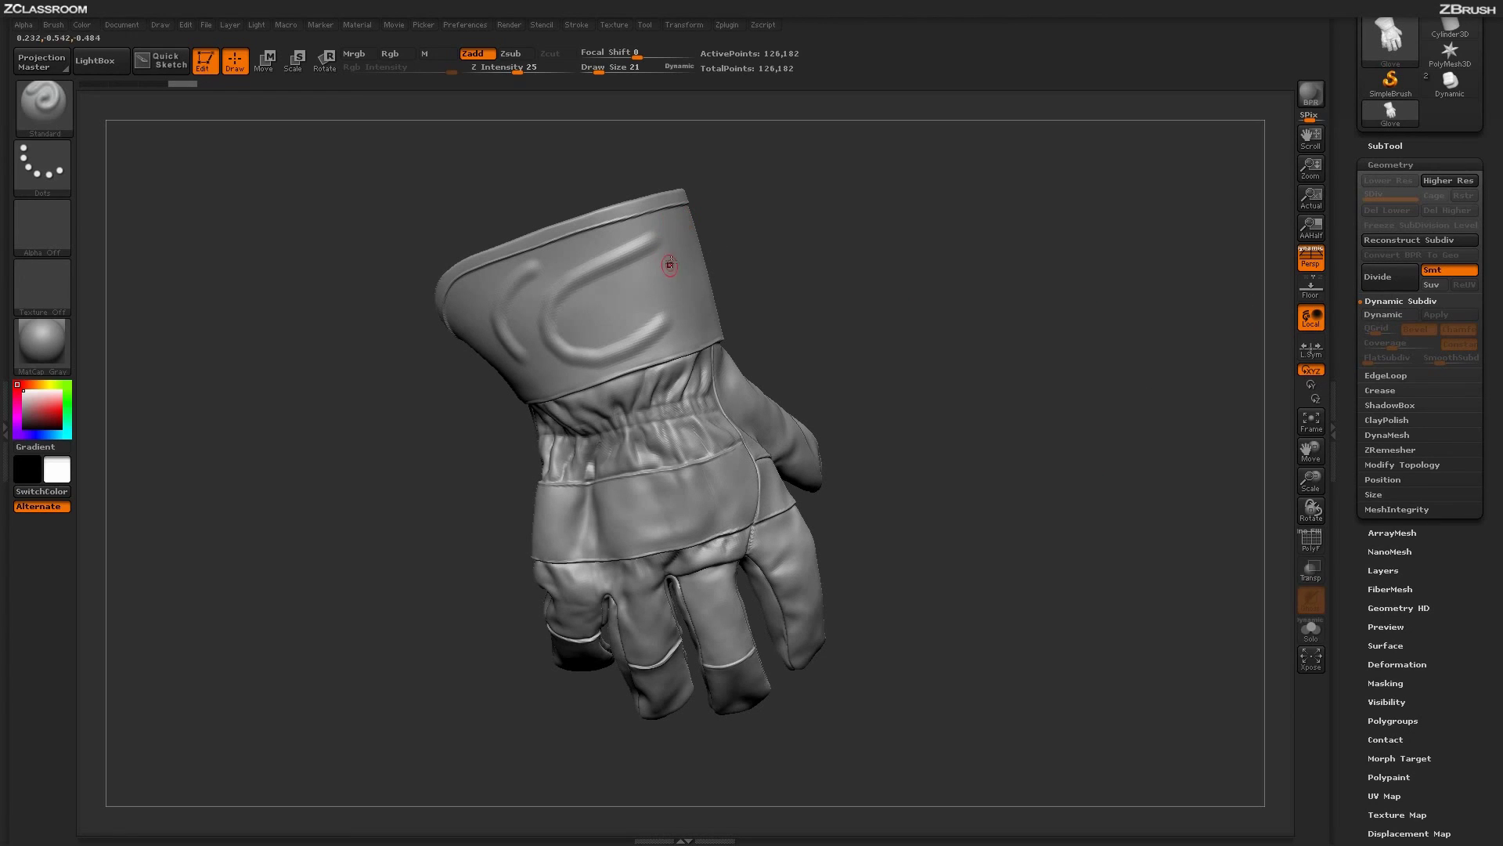
{"action": "left_click_drag", "start_coordinate": [664, 257], "coordinate": [603, 304]}
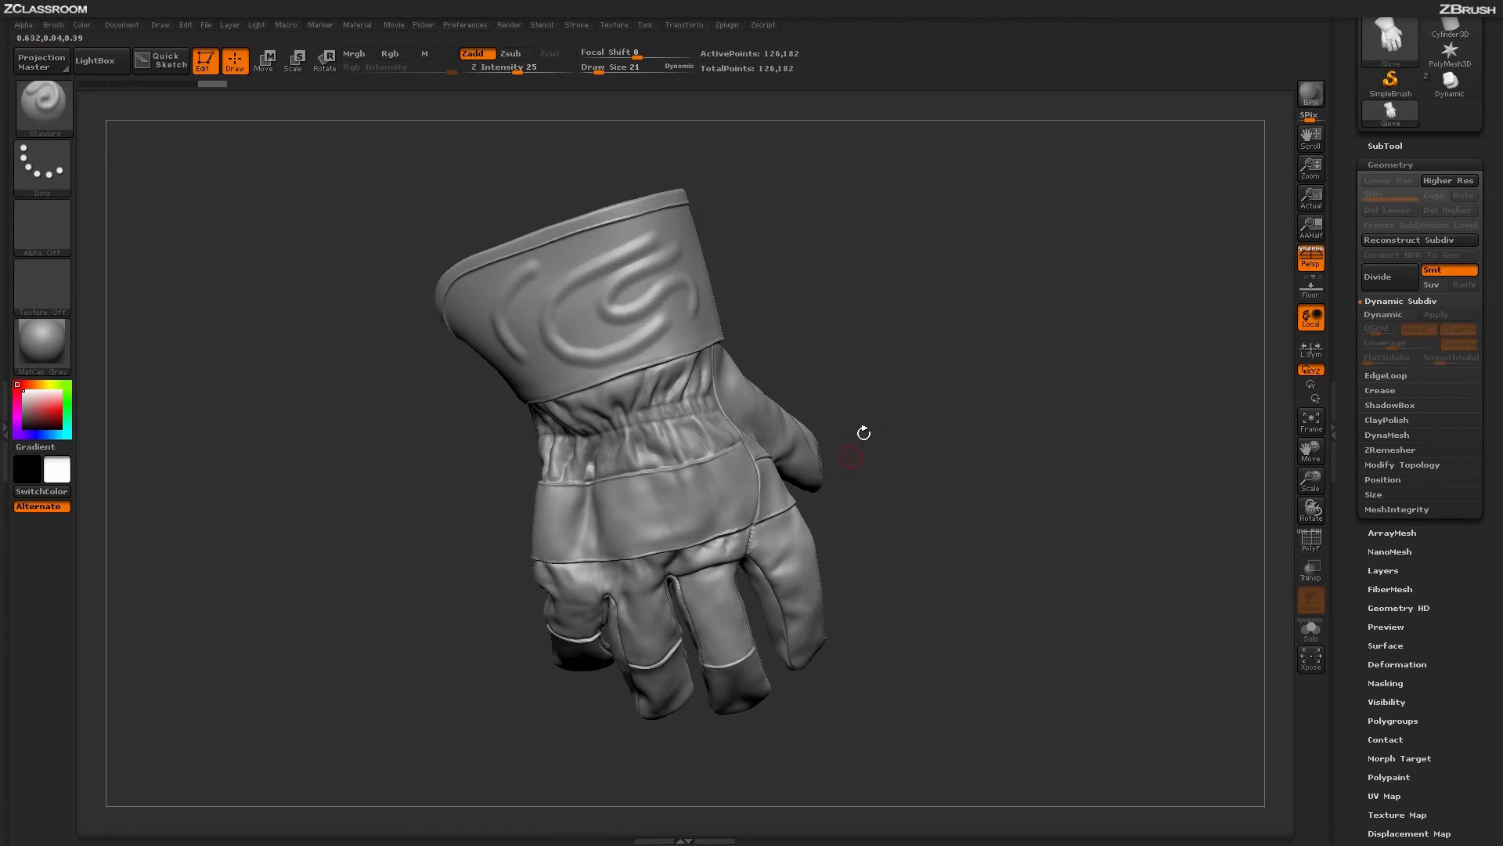
Turn Dynamic Subdivision back on for the glove to preview the smoothed cuff strokes.
{"action": "left_click_drag", "start_coordinate": [866, 430], "coordinate": [809, 346]}
{"action": "left_click_drag", "start_coordinate": [1002, 403], "coordinate": [1073, 387]}
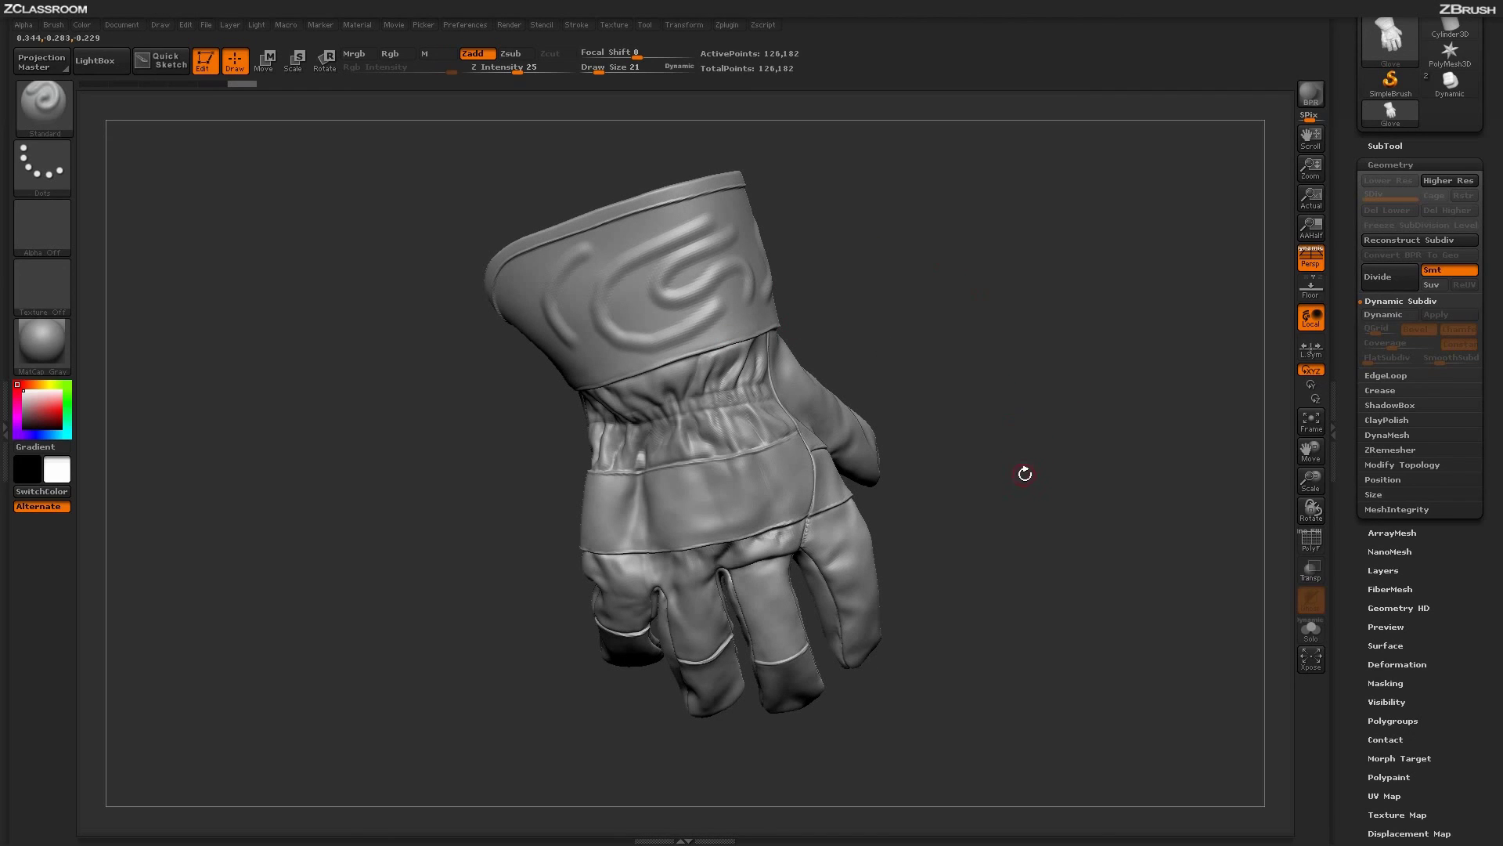
{"action": "key", "text": "d"}
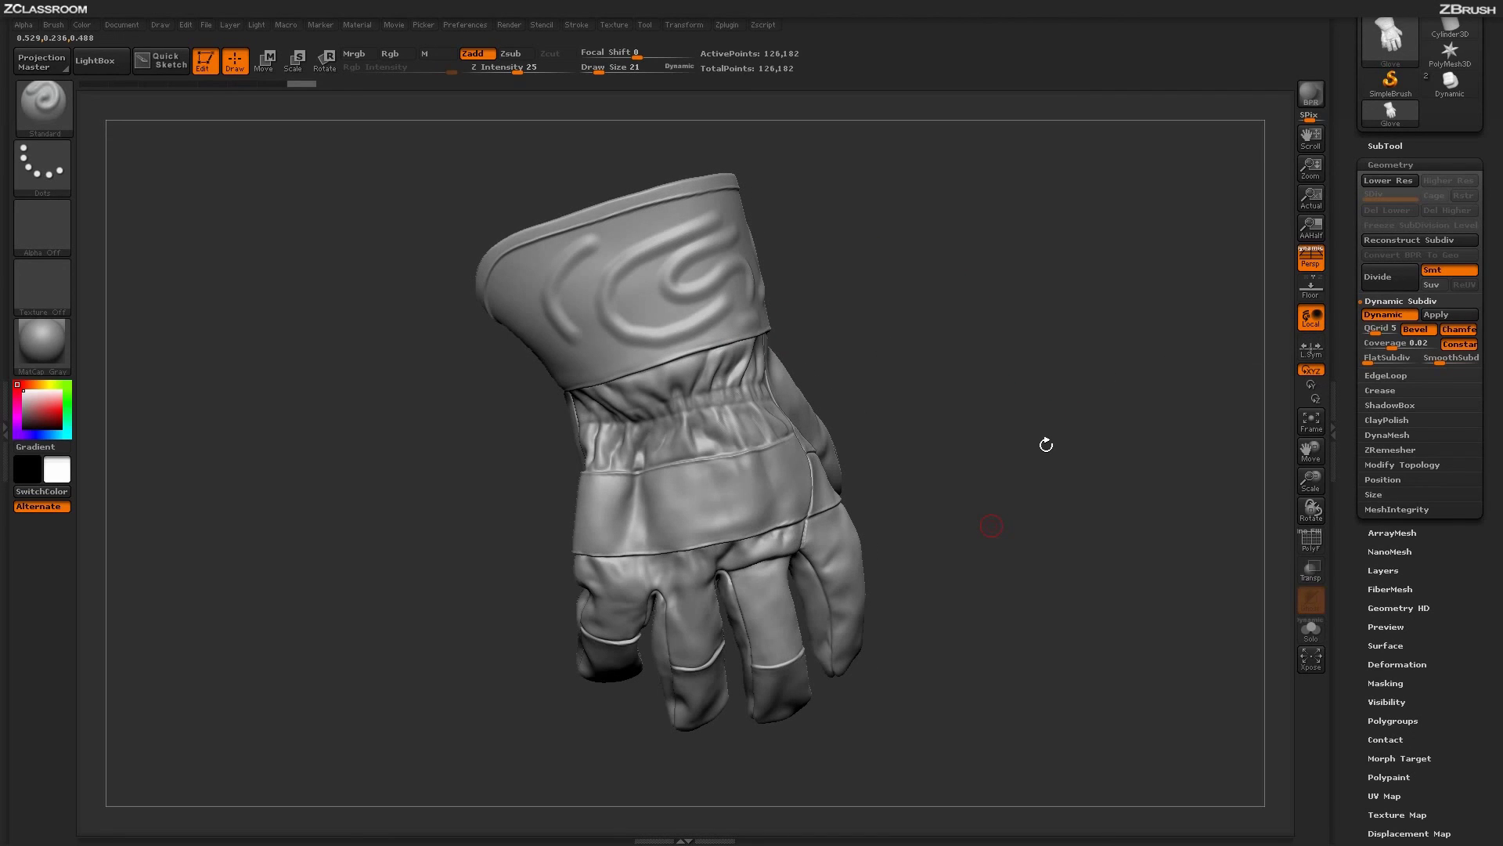